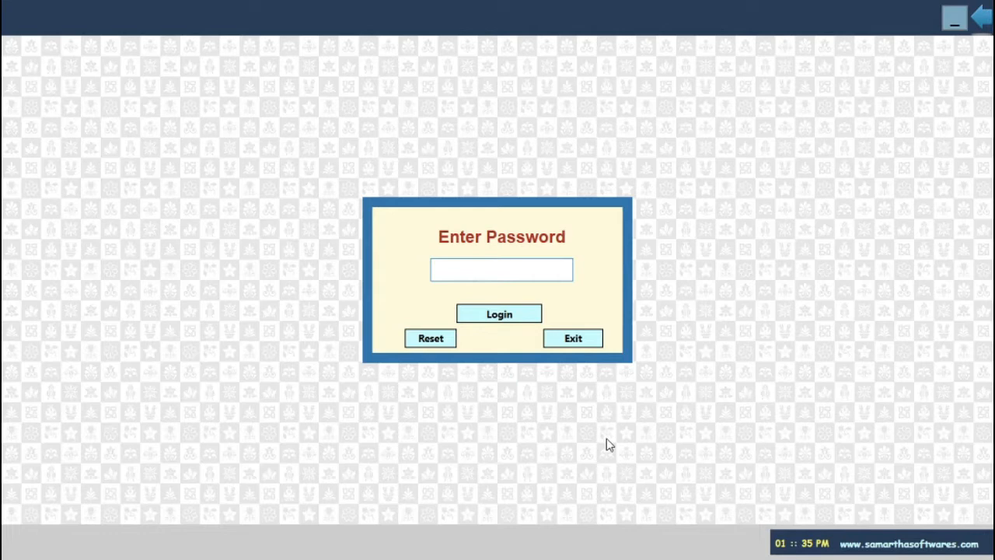
Log in with the password and choose the 01/Apr/2020–31/Mar/2021 accounting year
{"action": "type", "text": "123"}
{"action": "key", "text": "Return"}
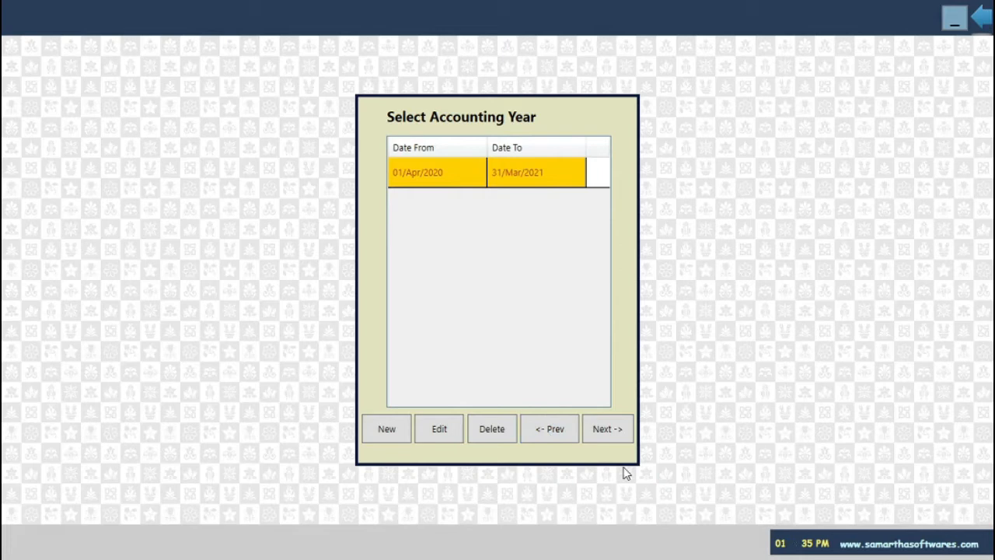
{"action": "key", "text": "Return"}
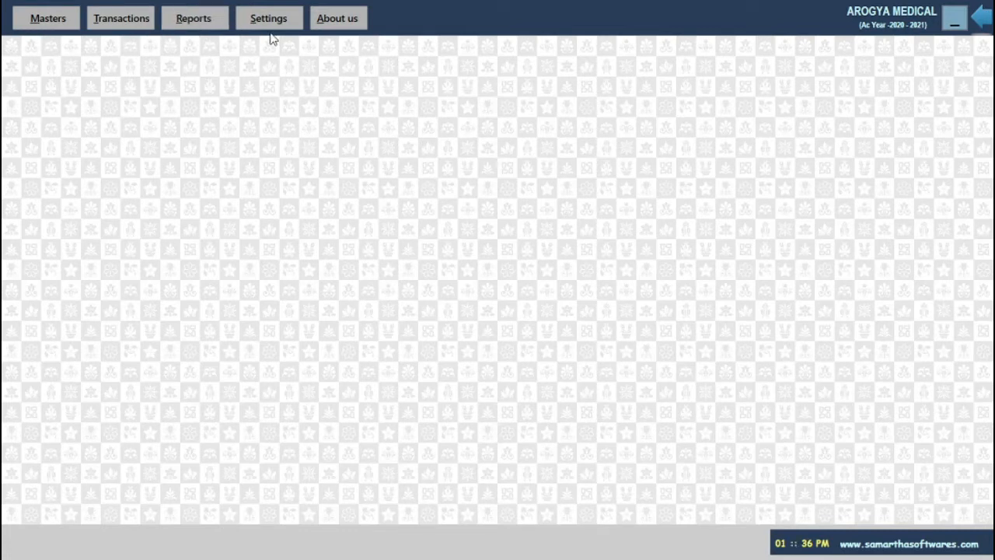
Open the All Ledgers List (54 records) from Masters, browse it, and start a new ledger
{"action": "left_click", "coordinate": [66, 18]}
{"action": "left_click", "coordinate": [98, 49]}
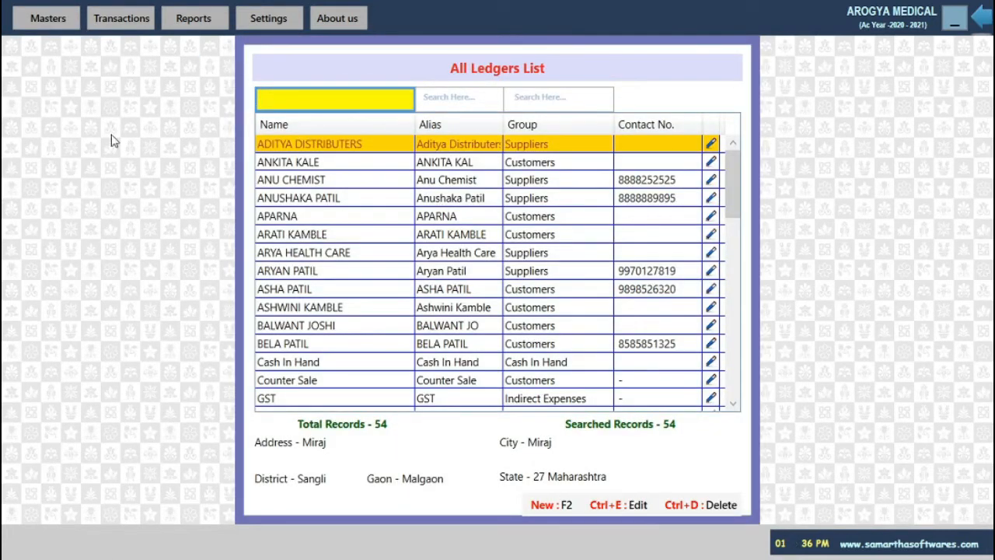
{"action": "scroll", "coordinate": [485, 257], "scroll_direction": "down", "scroll_amount": 5}
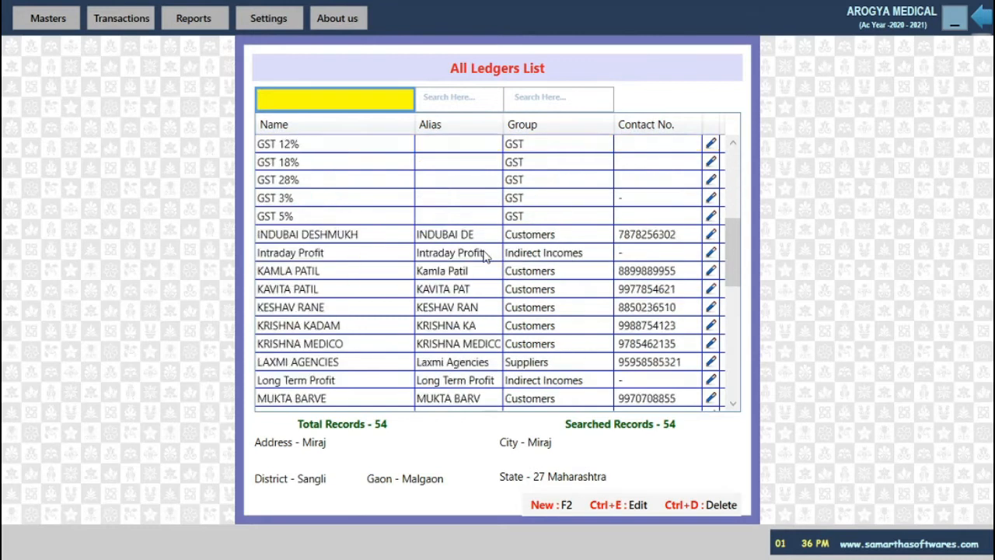
{"action": "scroll", "coordinate": [485, 256], "scroll_direction": "down", "scroll_amount": 5}
{"action": "scroll", "coordinate": [485, 256], "scroll_direction": "up", "scroll_amount": 9}
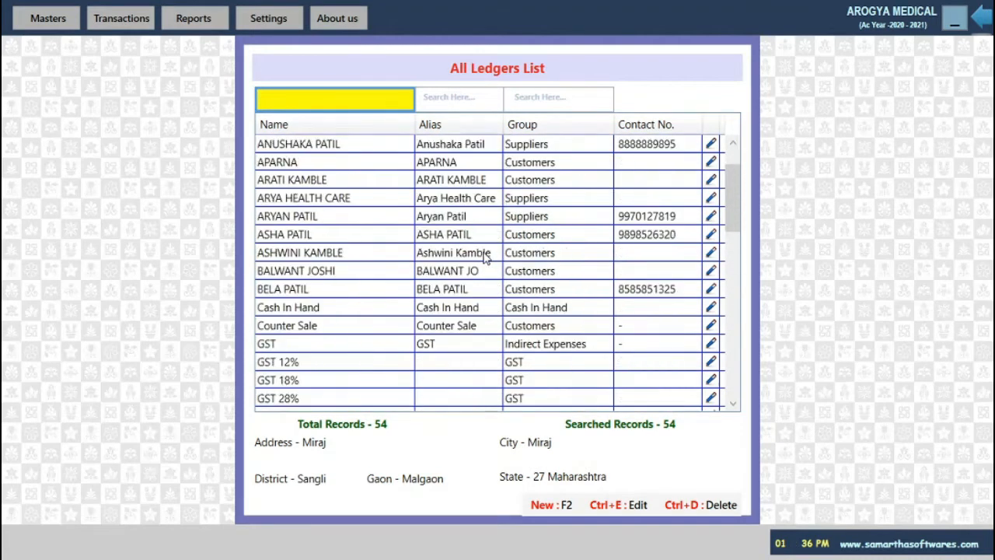
{"action": "scroll", "coordinate": [485, 256], "scroll_direction": "up", "scroll_amount": 1}
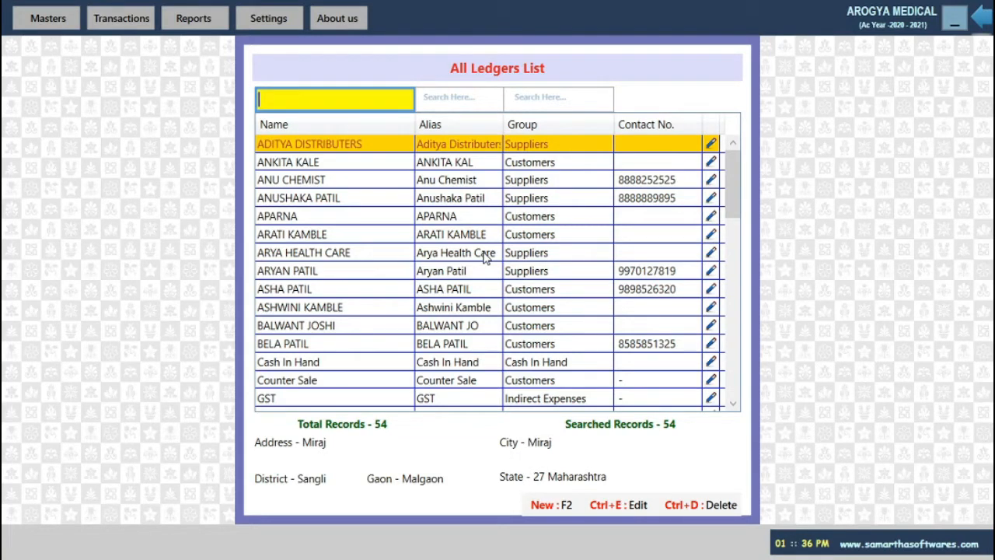
{"action": "scroll", "coordinate": [513, 245], "scroll_direction": "down", "scroll_amount": 10}
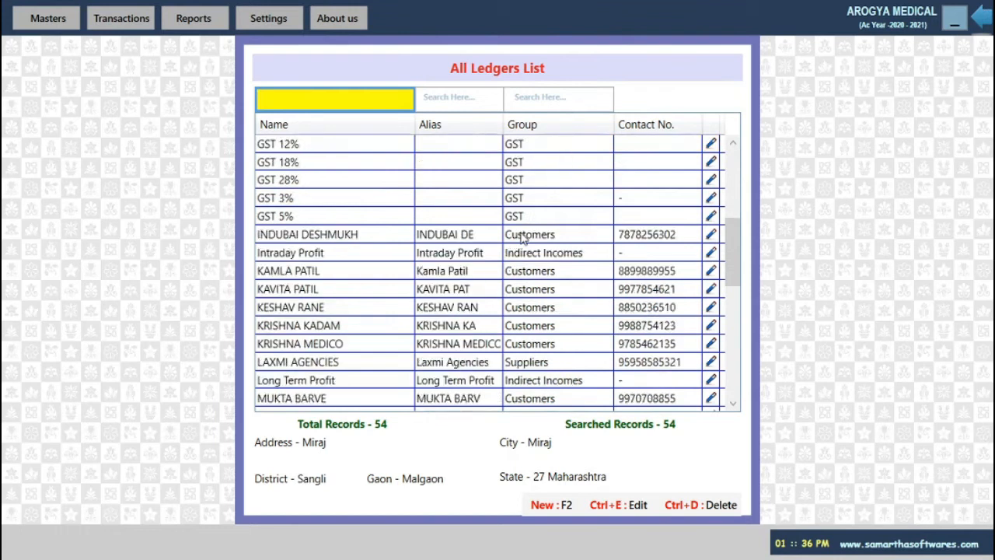
{"action": "scroll", "coordinate": [523, 239], "scroll_direction": "up", "scroll_amount": 3}
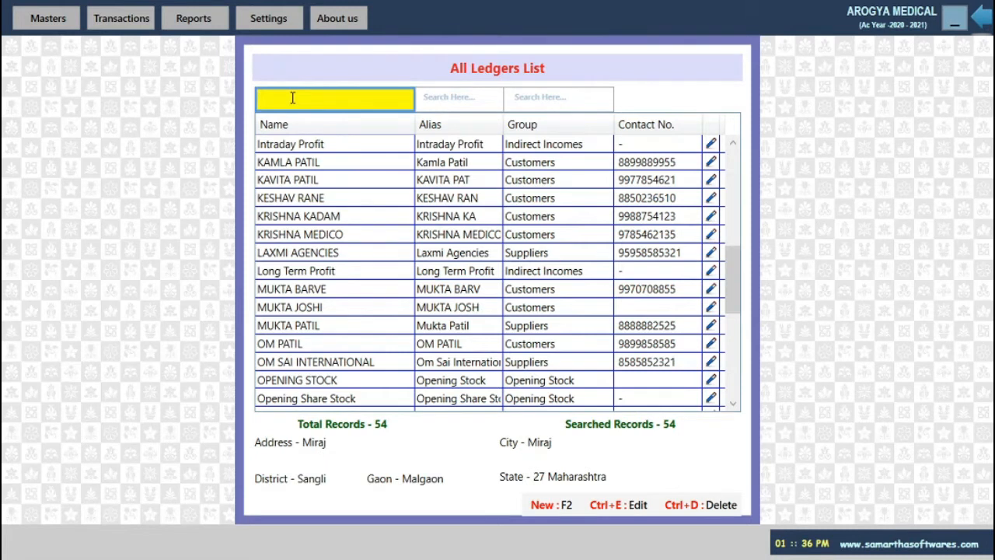
{"action": "key", "text": "F2"}
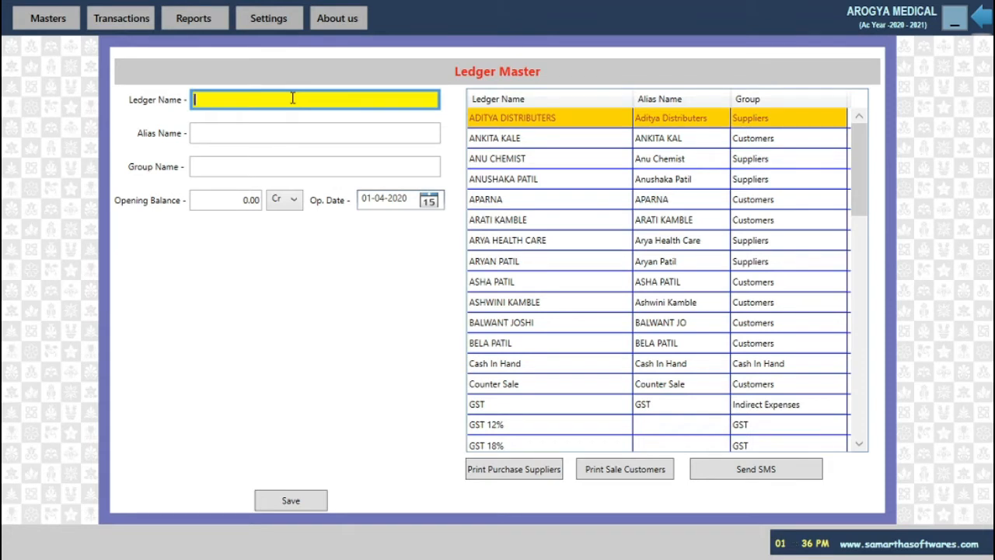
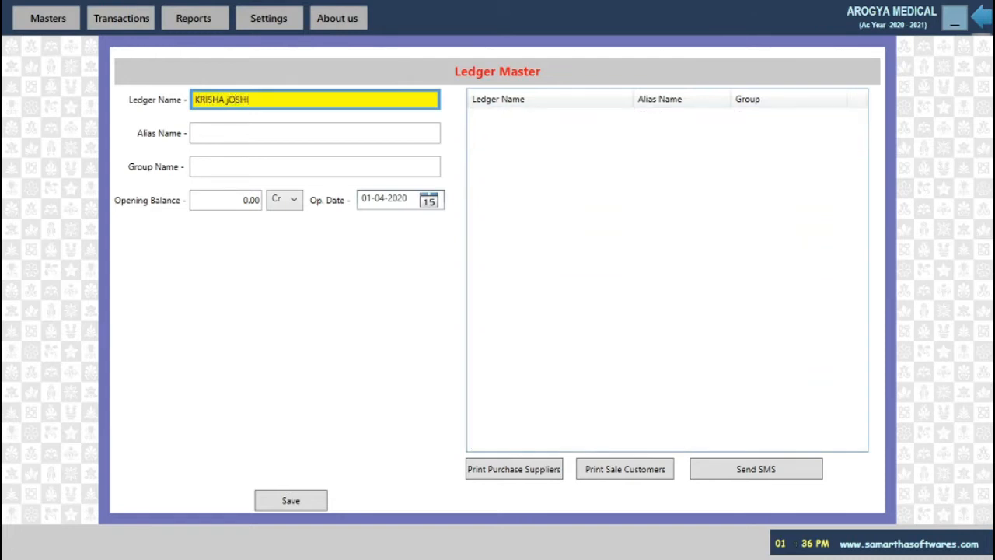
Name the new ledger after the customer, group Customers, opening balance 0.00 Dr
{"action": "key", "text": "Return"}
{"action": "key", "text": "Return"}
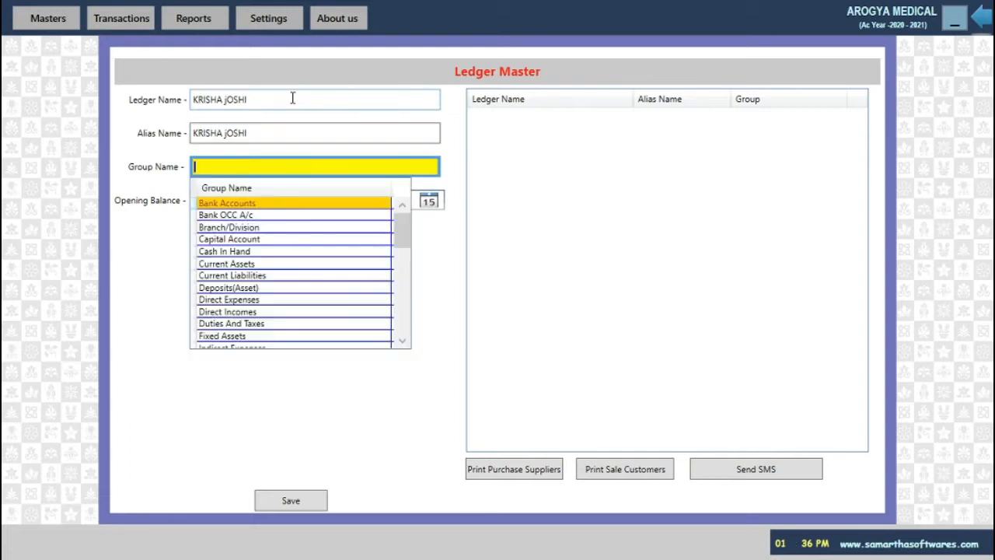
{"action": "type", "text": "CUT"}
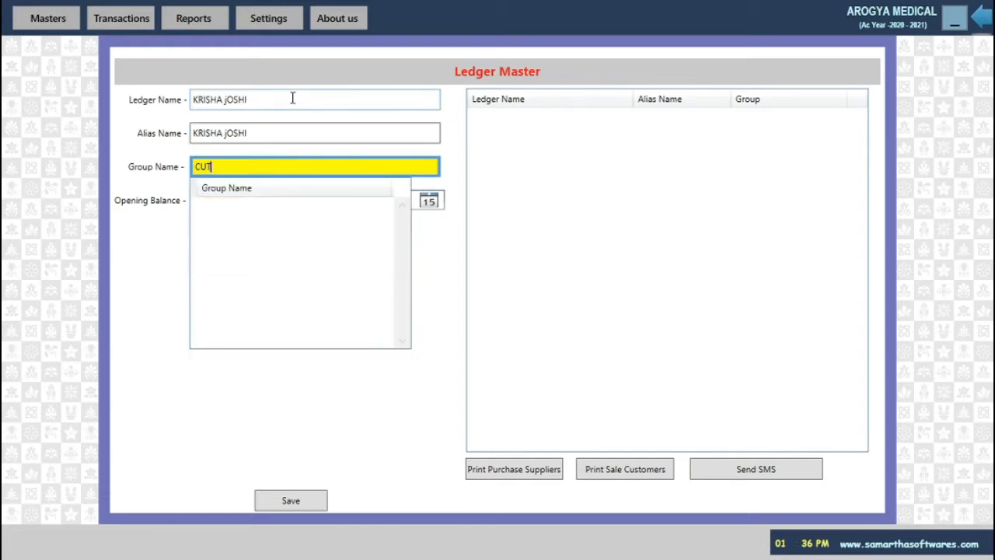
{"action": "key", "text": "BackSpace"}
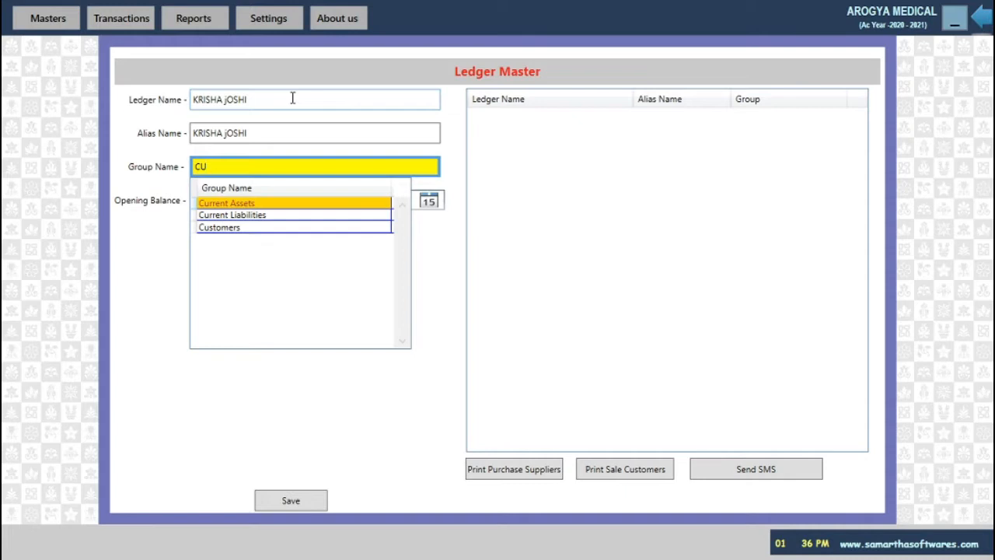
{"action": "key", "text": "Down"}
{"action": "key", "text": "Down"}
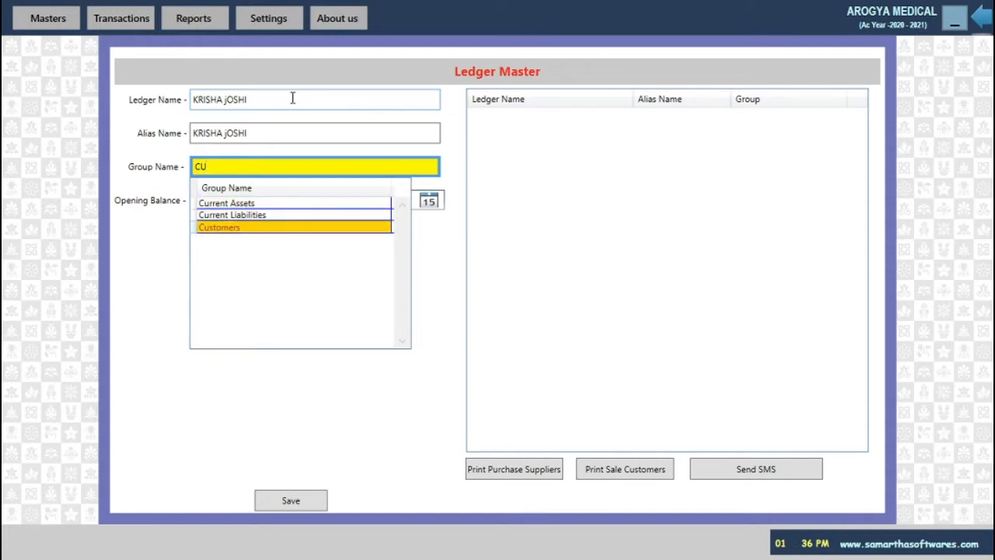
{"action": "key", "text": "Return"}
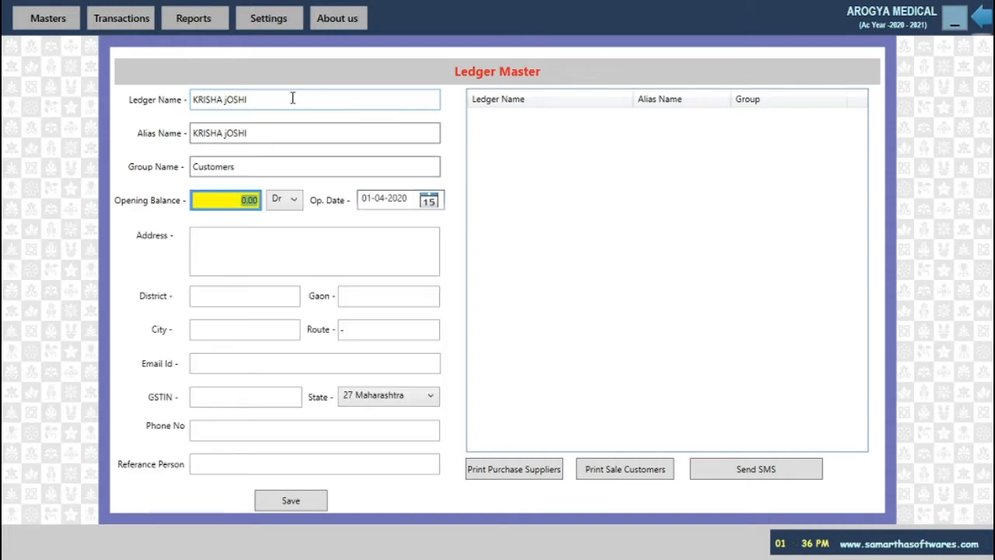
{"action": "key", "text": "Return"}
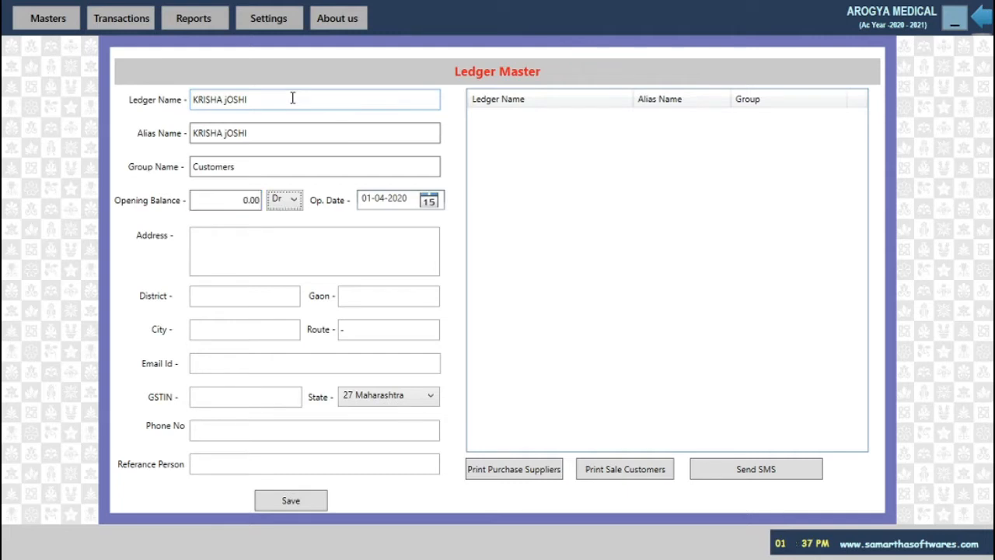
{"action": "key", "text": "Return"}
Fill in the customer's address, district and phone number, then save and close the form
{"action": "key", "text": "Return"}
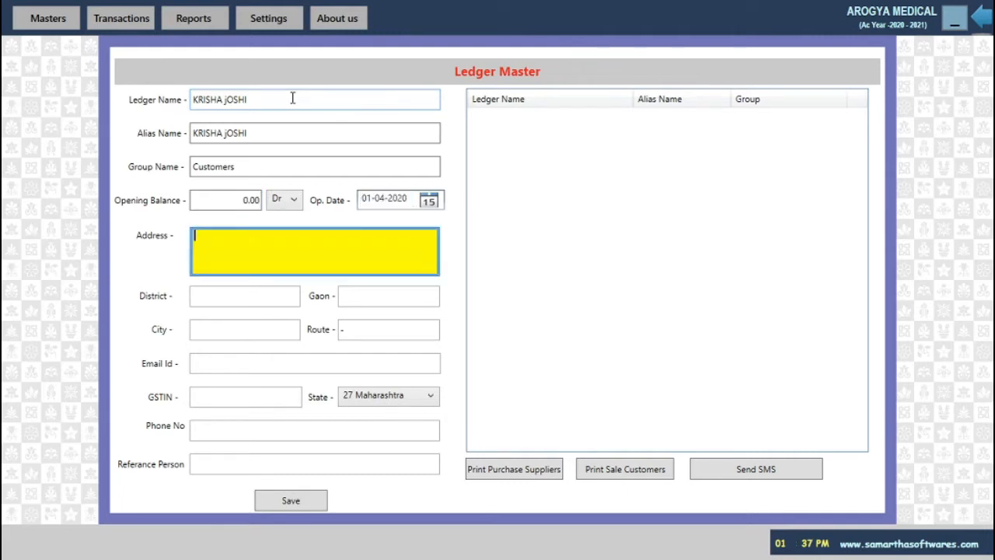
{"action": "type", "text": "MIRAJ"}
{"action": "key", "text": "Return"}
{"action": "type", "text": "SA"}
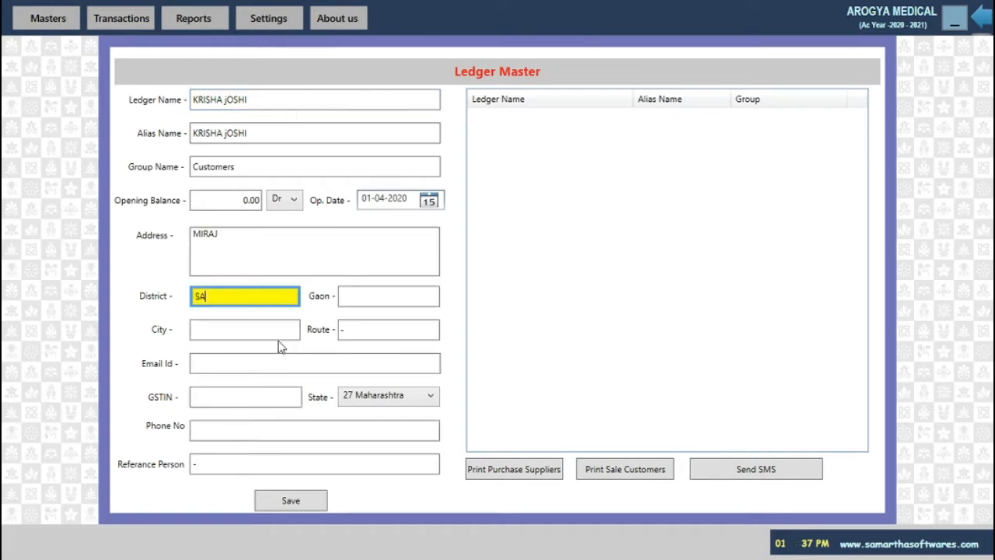
{"action": "type", "text": "NGLI"}
{"action": "key", "text": "Return"}
{"action": "key", "text": "Return"}
{"action": "type", "text": "SANGLI"}
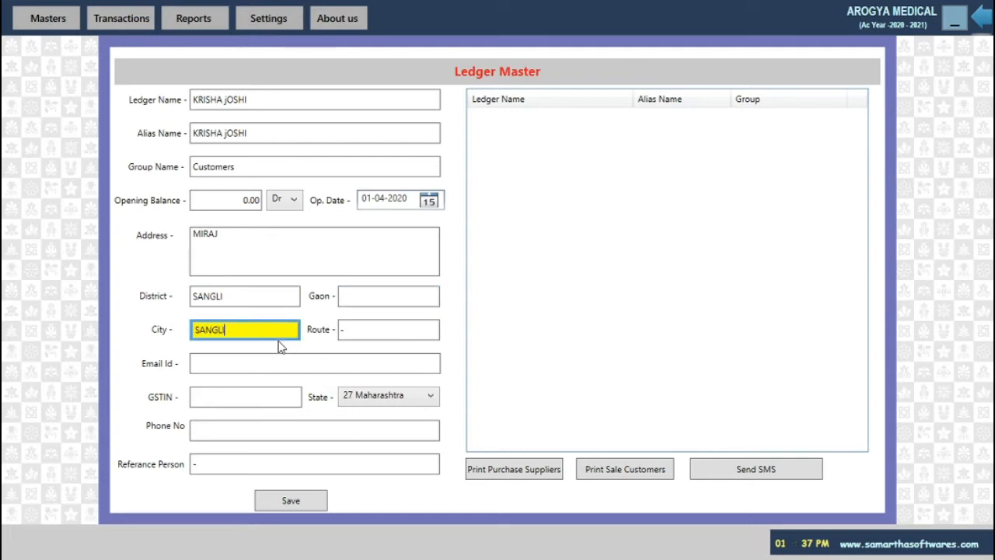
{"action": "key", "text": "Return"}
{"action": "key", "text": "Return"}
{"action": "key", "text": "Return"}
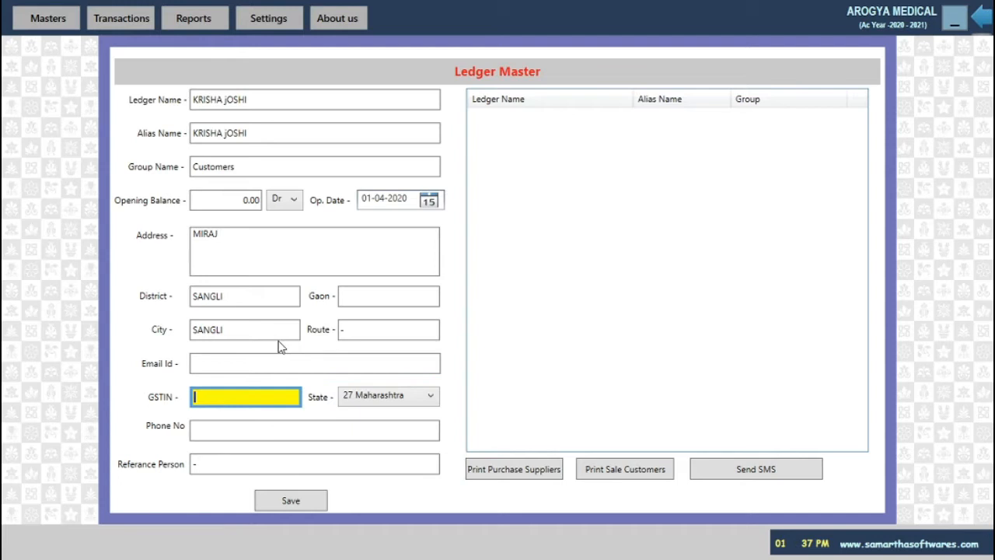
{"action": "key", "text": "Return"}
{"action": "key", "text": "Return"}
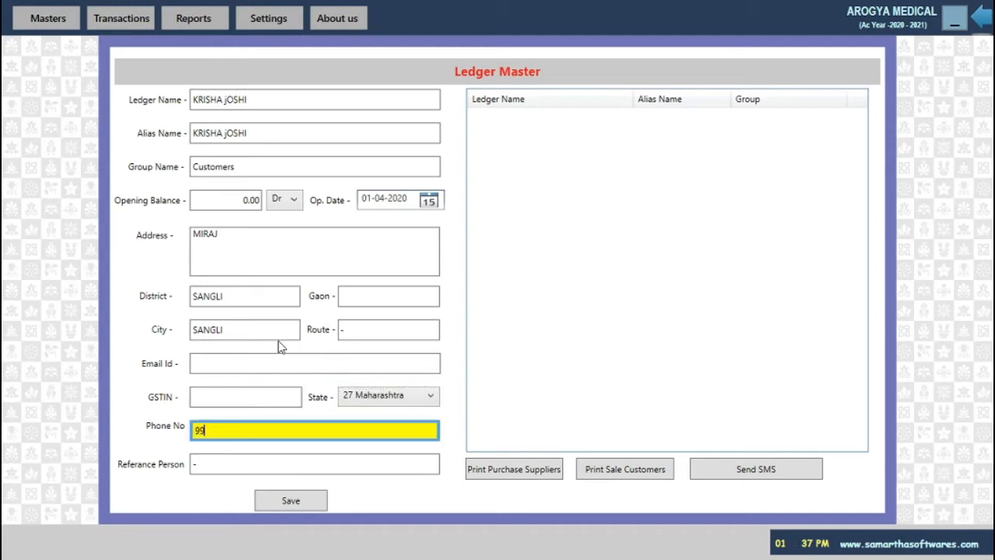
{"action": "key", "text": "Return"}
{"action": "key", "text": "Return"}
{"action": "key", "text": "Return"}
{"action": "key", "text": "Return"}
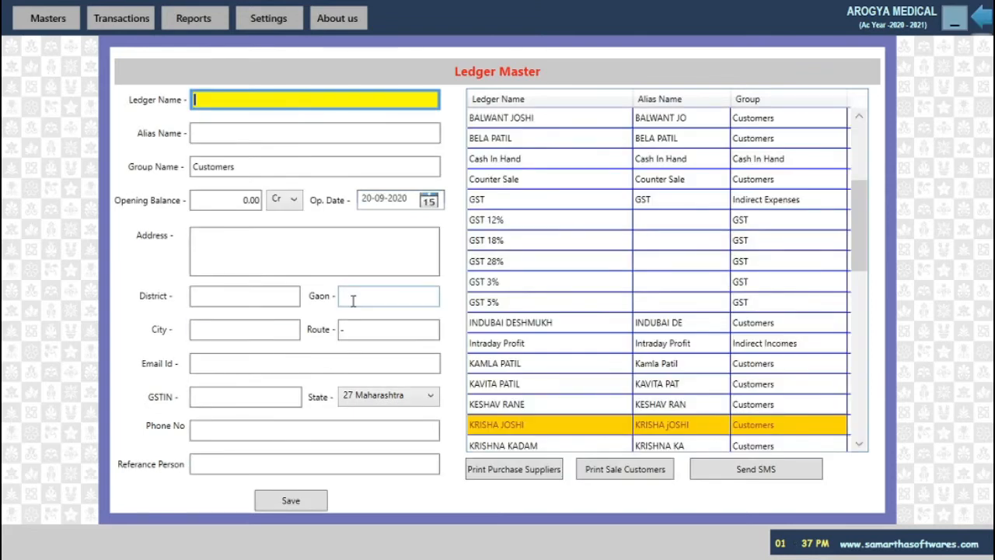
{"action": "key", "text": "Escape"}
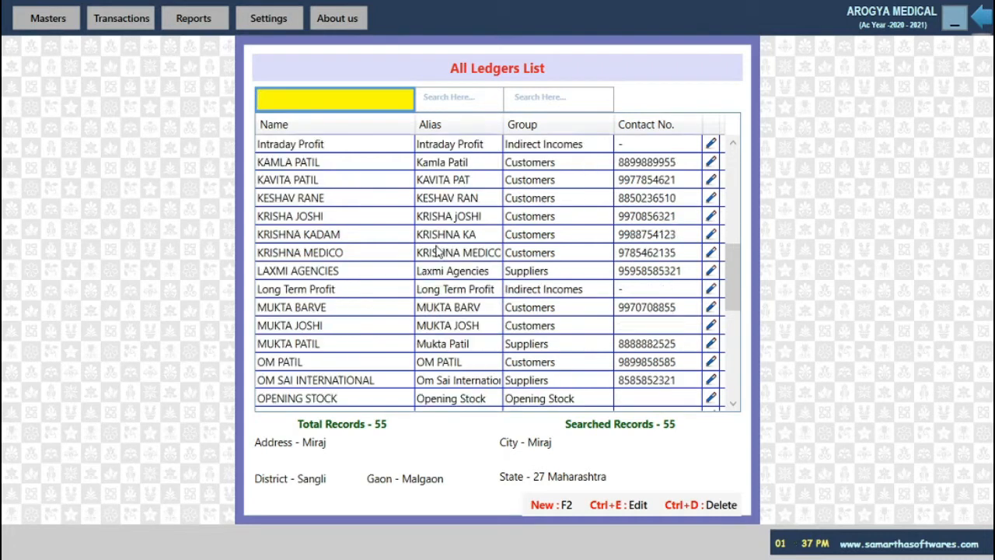
Exit the Ledger Master window and open the Product Master List
{"action": "scroll", "coordinate": [438, 257], "scroll_direction": "down", "scroll_amount": 4}
{"action": "scroll", "coordinate": [440, 350], "scroll_direction": "down", "scroll_amount": 3}
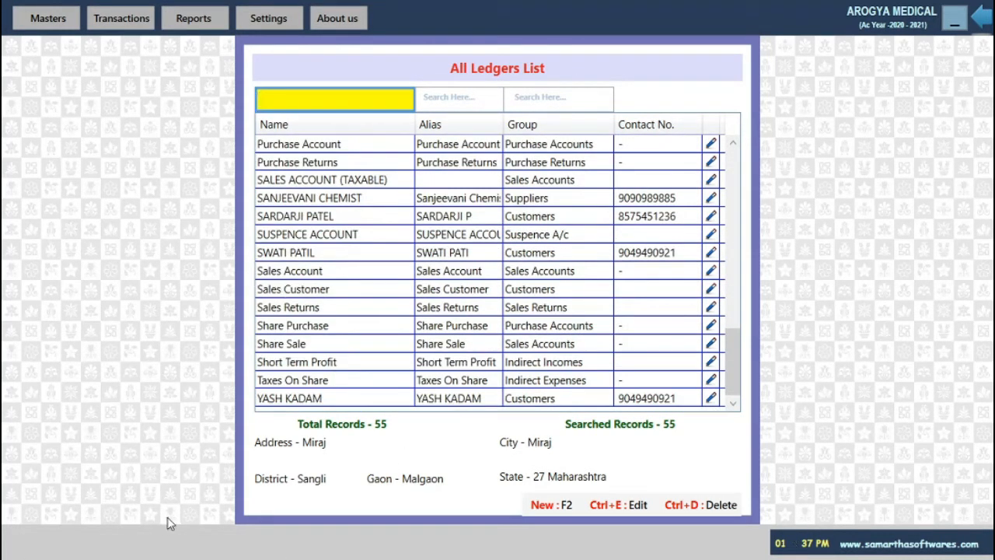
{"action": "key", "text": "Escape"}
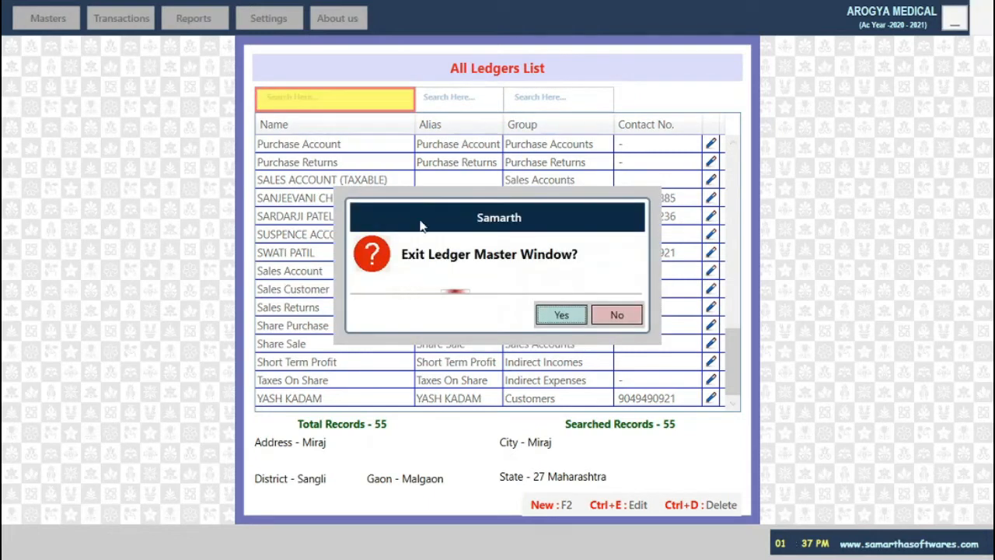
{"action": "left_click", "coordinate": [556, 316]}
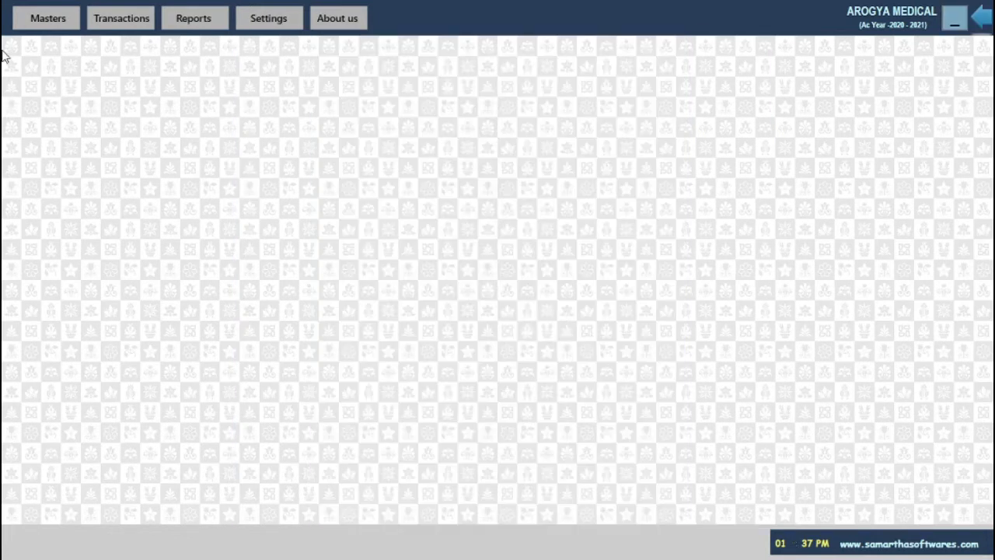
{"action": "left_click", "coordinate": [47, 18]}
{"action": "left_click", "coordinate": [85, 96]}
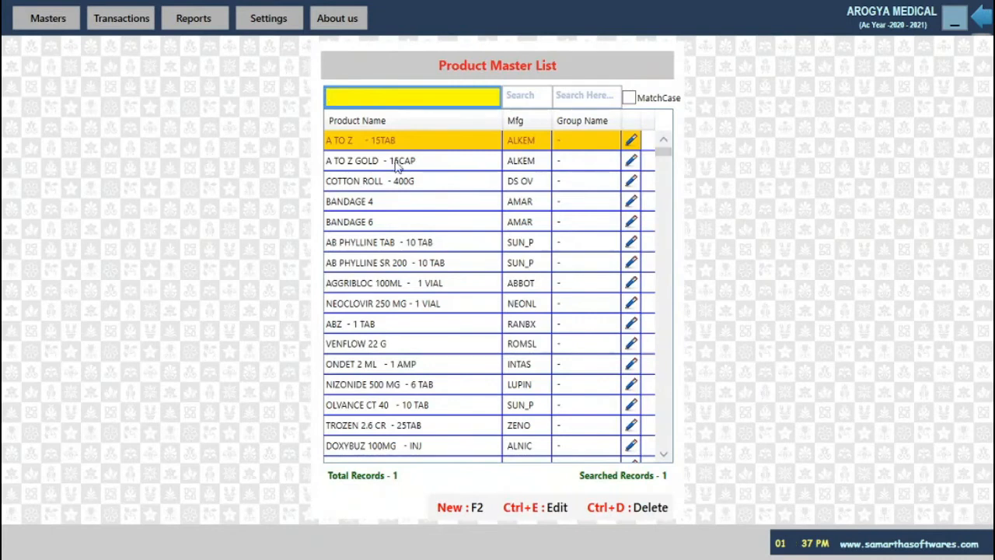
Browse the Product Master List and start a blank new product entry
{"action": "scroll", "coordinate": [412, 183], "scroll_direction": "down", "scroll_amount": 6}
{"action": "scroll", "coordinate": [433, 202], "scroll_direction": "up", "scroll_amount": 6}
{"action": "scroll", "coordinate": [467, 186], "scroll_direction": "down", "scroll_amount": 5}
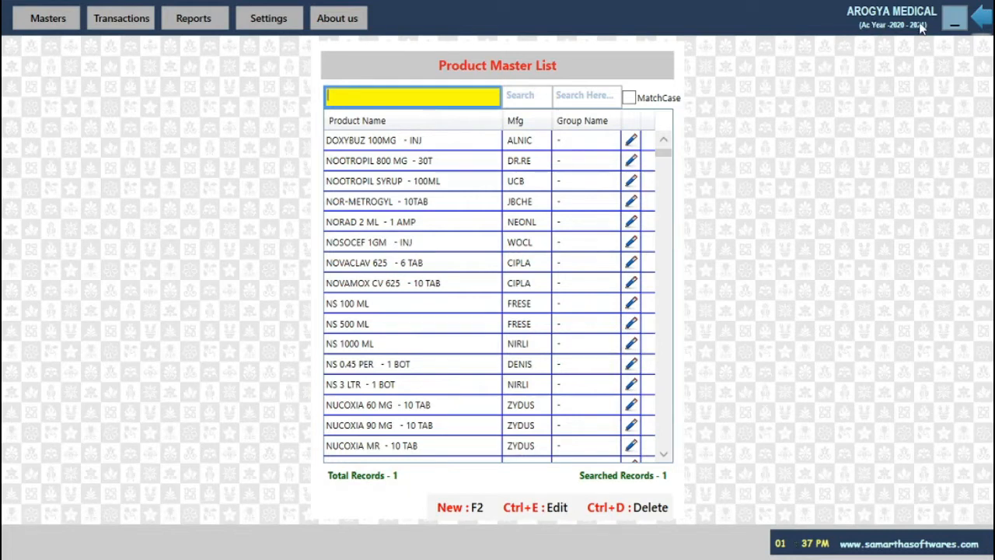
{"action": "scroll", "coordinate": [408, 237], "scroll_direction": "down", "scroll_amount": 5}
{"action": "scroll", "coordinate": [409, 239], "scroll_direction": "down", "scroll_amount": 16}
{"action": "scroll", "coordinate": [410, 243], "scroll_direction": "down", "scroll_amount": 5}
{"action": "scroll", "coordinate": [412, 243], "scroll_direction": "up", "scroll_amount": 15}
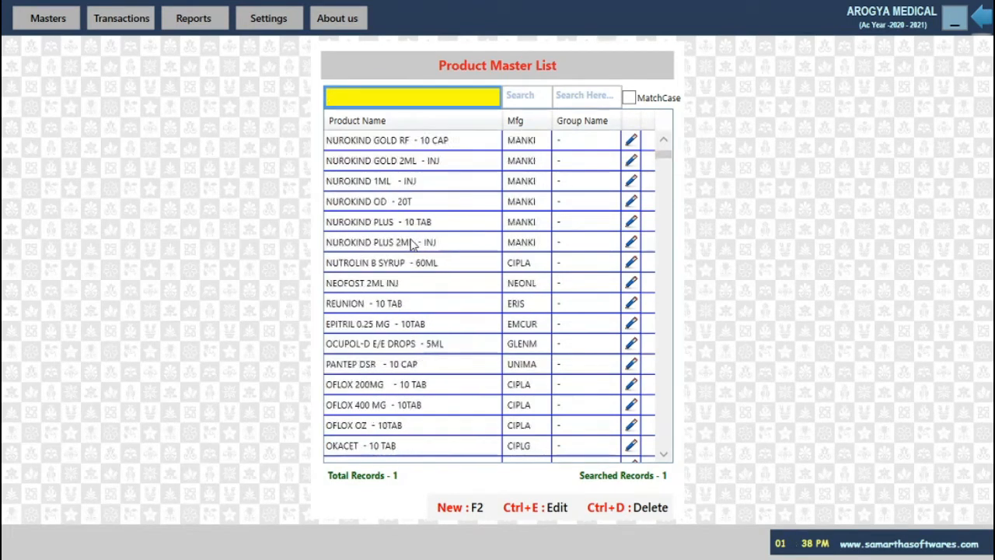
{"action": "scroll", "coordinate": [412, 243], "scroll_direction": "up", "scroll_amount": 4}
{"action": "left_click", "coordinate": [401, 98]}
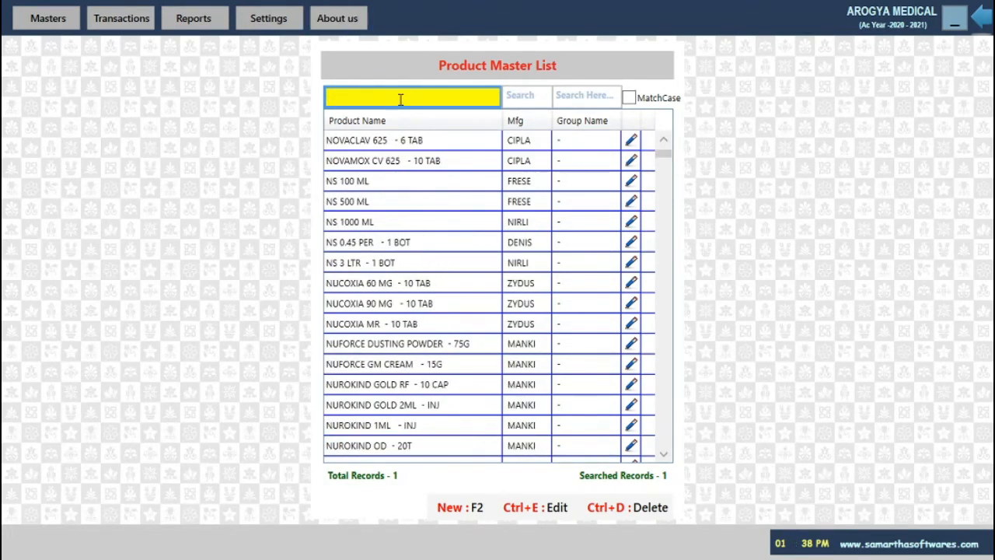
{"action": "key", "text": "F2"}
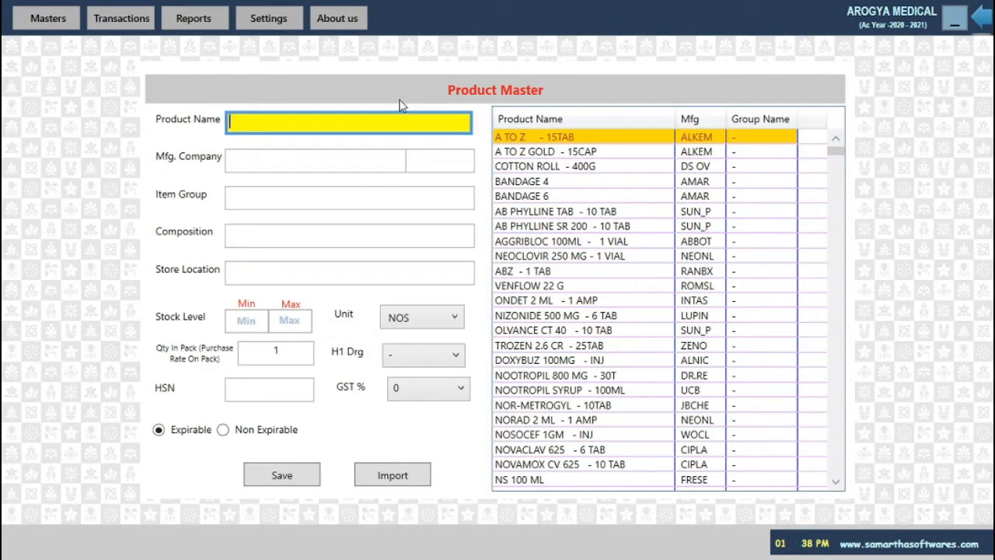
Enter product LECOPE - 10 TAB by MANKIND PHARMA, composition ALLPATHIC, stored in Shop
{"action": "type", "text": "LEC"}
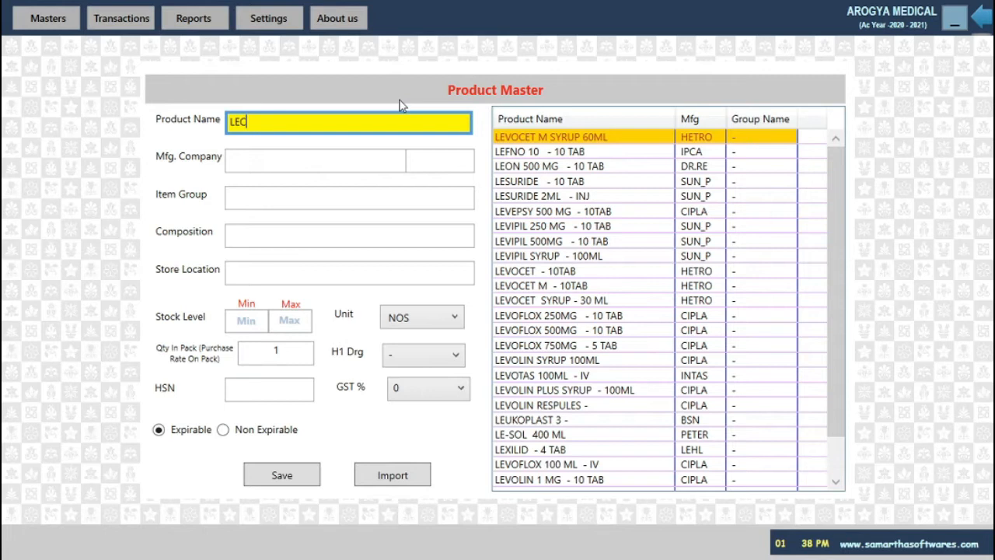
{"action": "type", "text": "OP"}
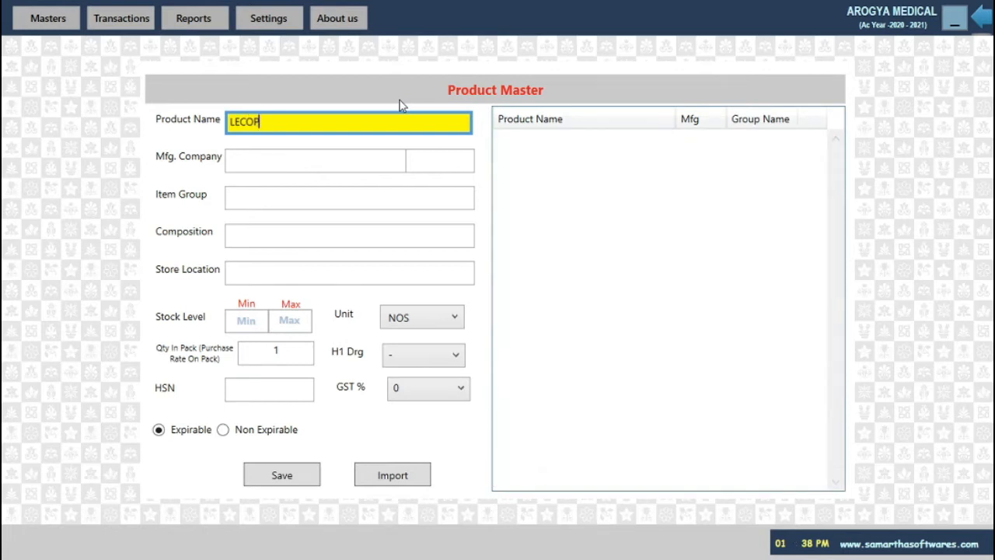
{"action": "type", "text": "E - 10 tAB"}
{"action": "key", "text": "Return"}
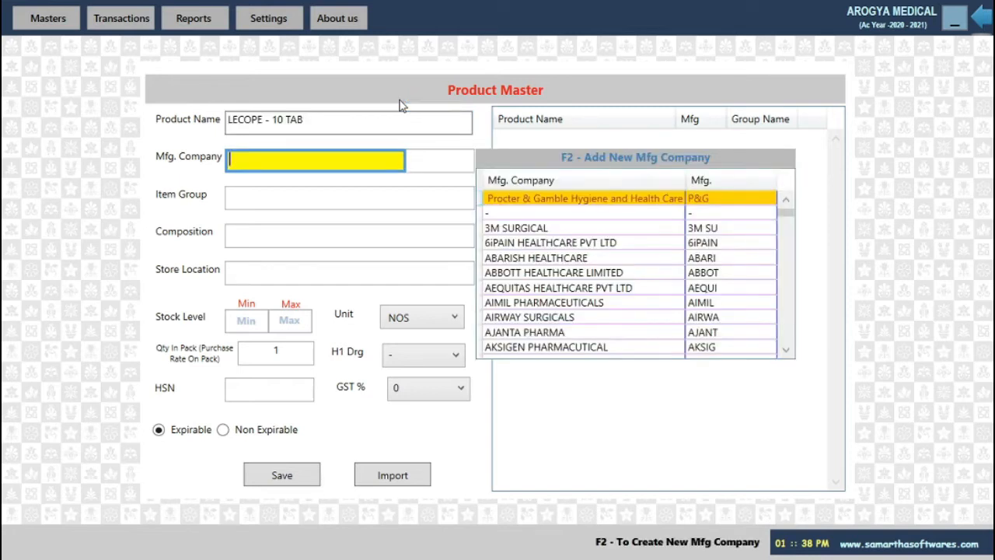
{"action": "type", "text": "MAN"}
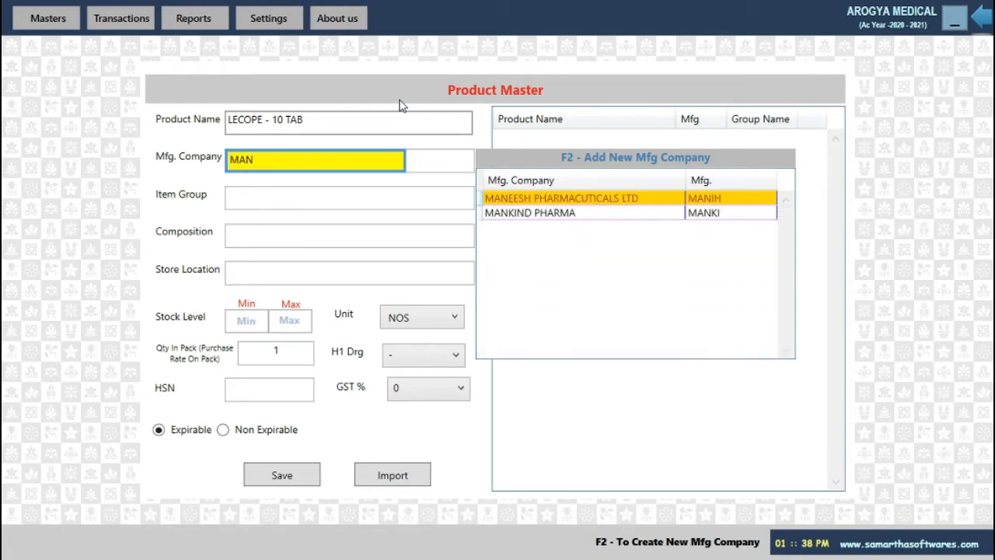
{"action": "key", "text": "Down"}
{"action": "key", "text": "Return"}
{"action": "key", "text": "Return"}
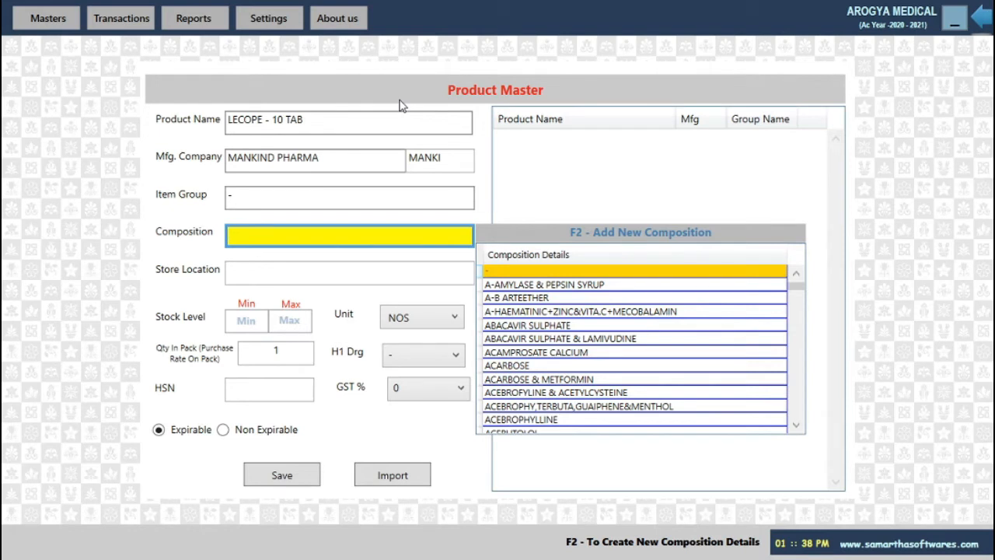
{"action": "type", "text": "ALL"}
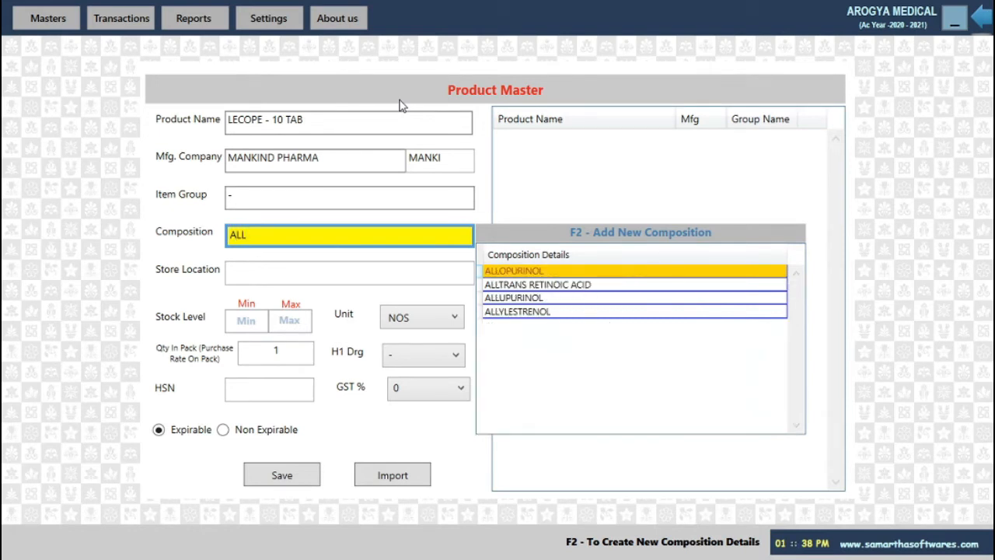
{"action": "type", "text": "P"}
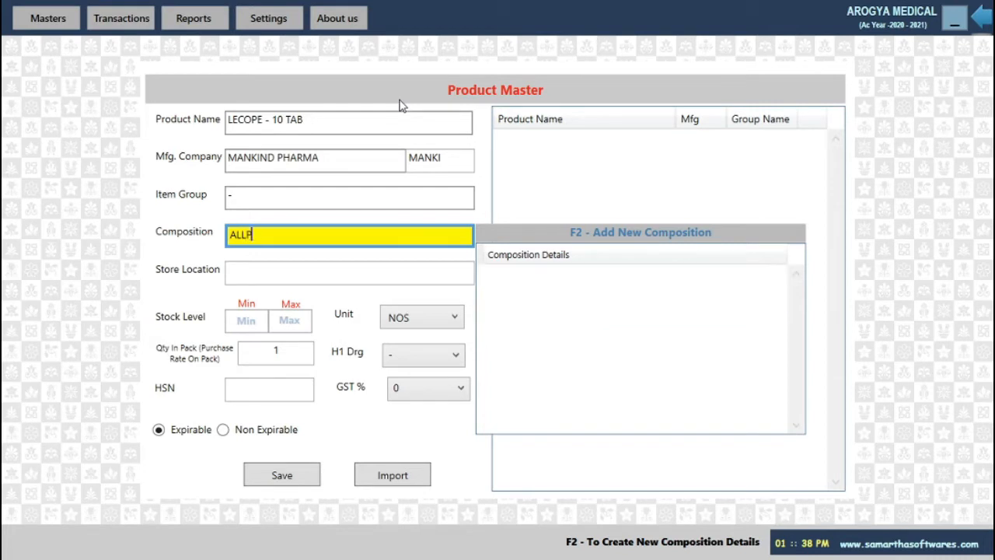
{"action": "type", "text": "ATHIC"}
{"action": "key", "text": "Return"}
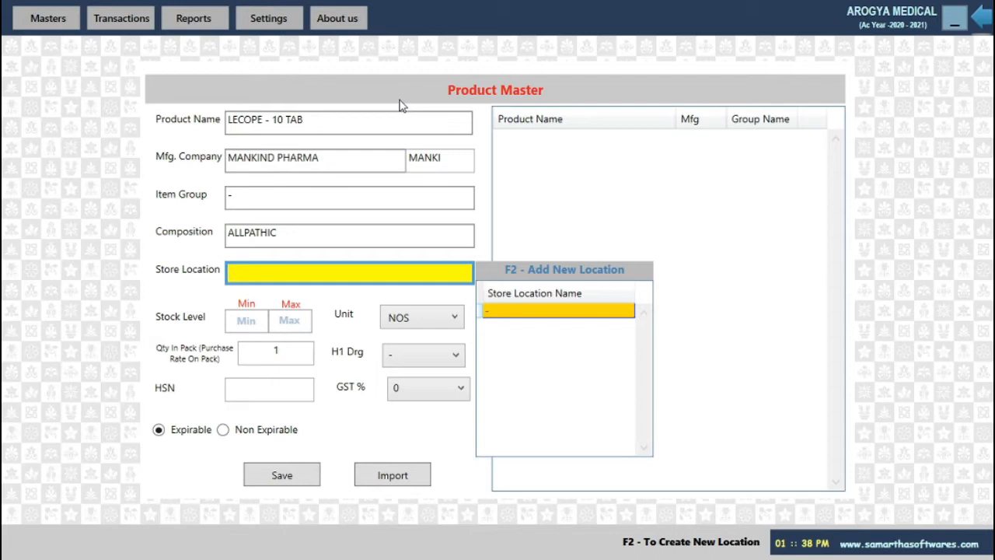
{"action": "key", "text": "Down"}
{"action": "key", "text": "Down"}
{"action": "key", "text": "Down"}
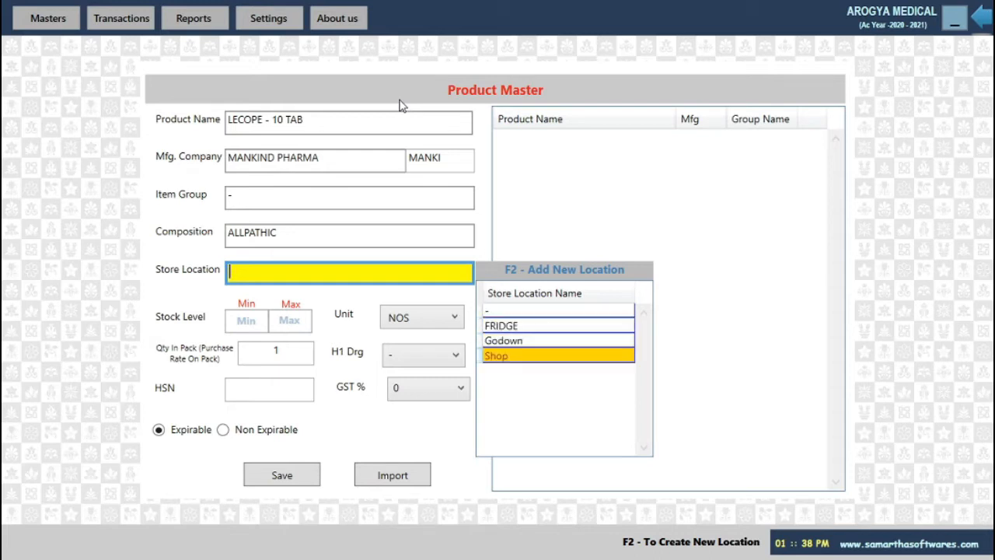
{"action": "key", "text": "Return"}
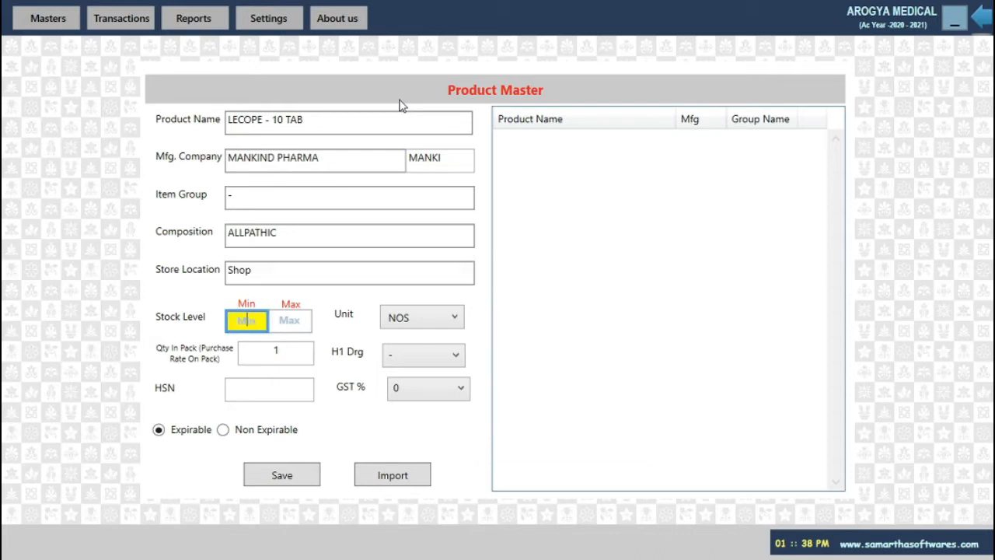
Set the product's GST rate to 12% and save it
{"action": "key", "text": "Return"}
{"action": "key", "text": "Return"}
{"action": "key", "text": "Return"}
{"action": "key", "text": "Return"}
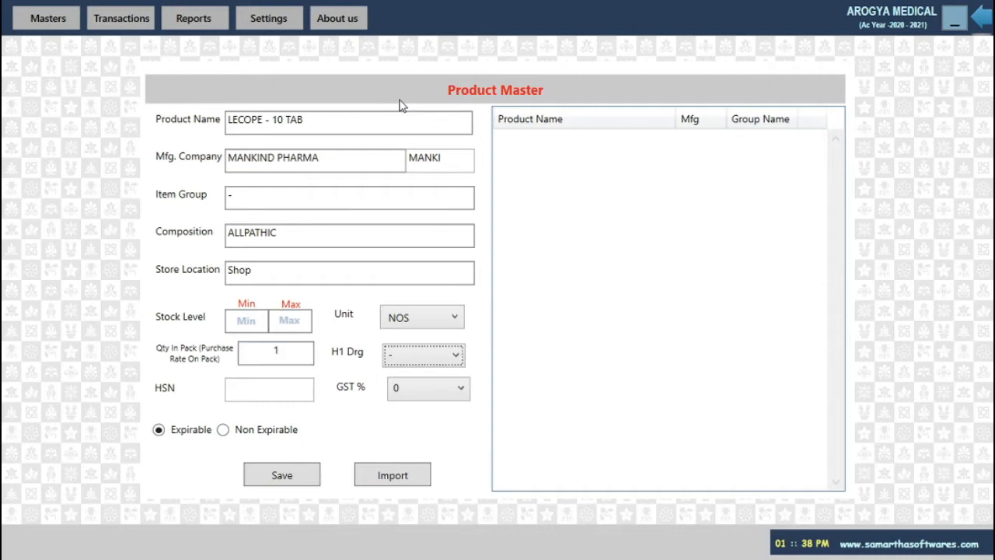
{"action": "key", "text": "Return"}
{"action": "key", "text": "Return"}
{"action": "type", "text": "12"}
{"action": "key", "text": "Return"}
{"action": "key", "text": "Return"}
{"action": "key", "text": "Return"}
{"action": "key", "text": "Return"}
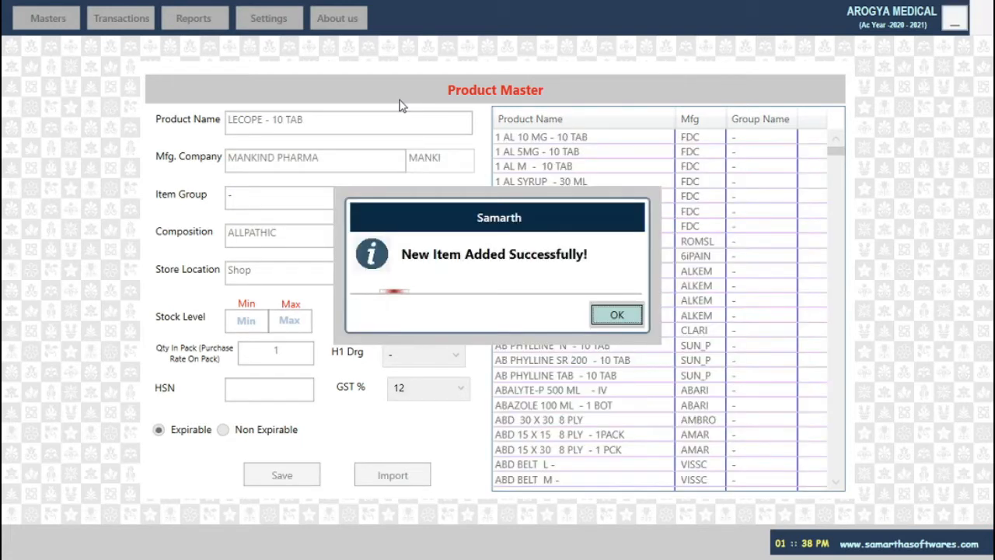
{"action": "key", "text": "Return"}
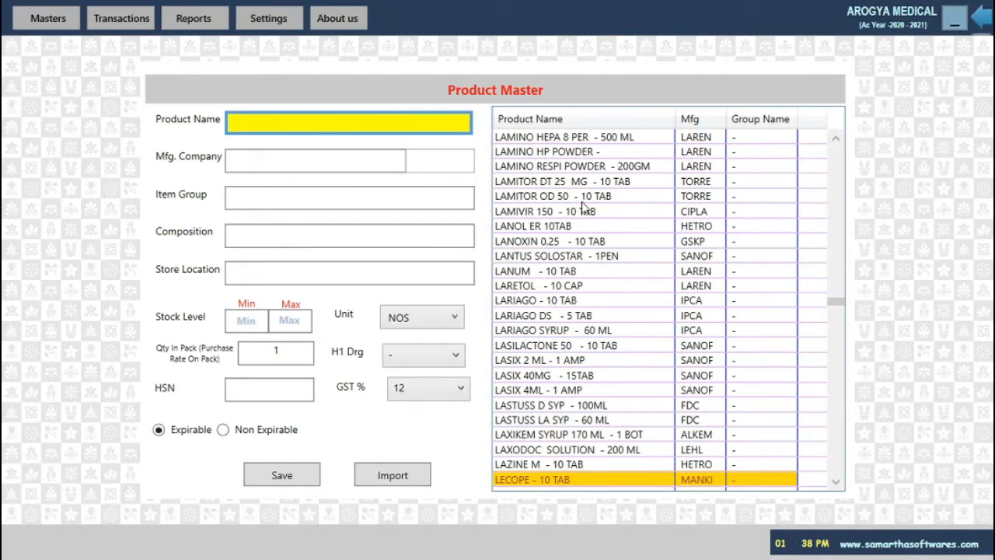
{"action": "scroll", "coordinate": [583, 206], "scroll_direction": "down", "scroll_amount": 5}
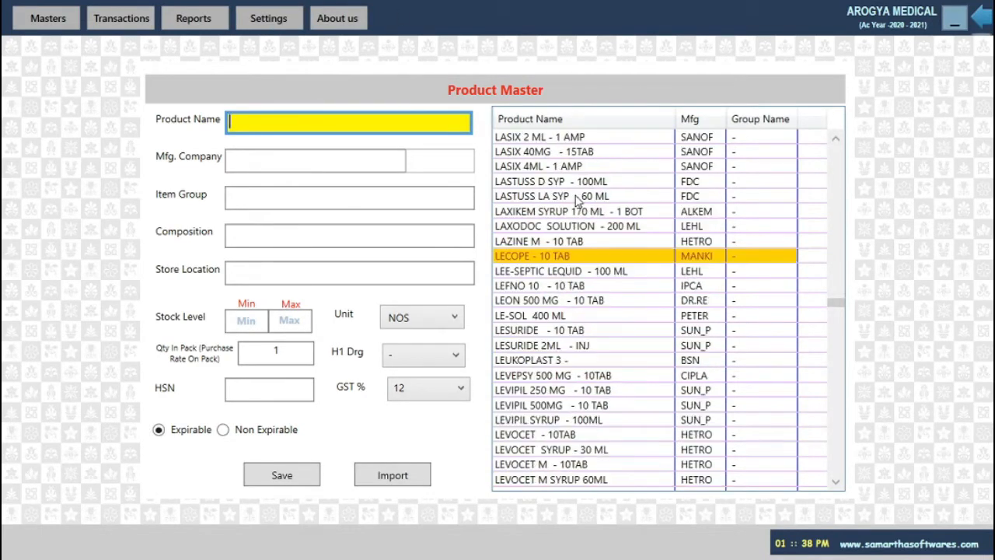
{"action": "left_click", "coordinate": [49, 17]}
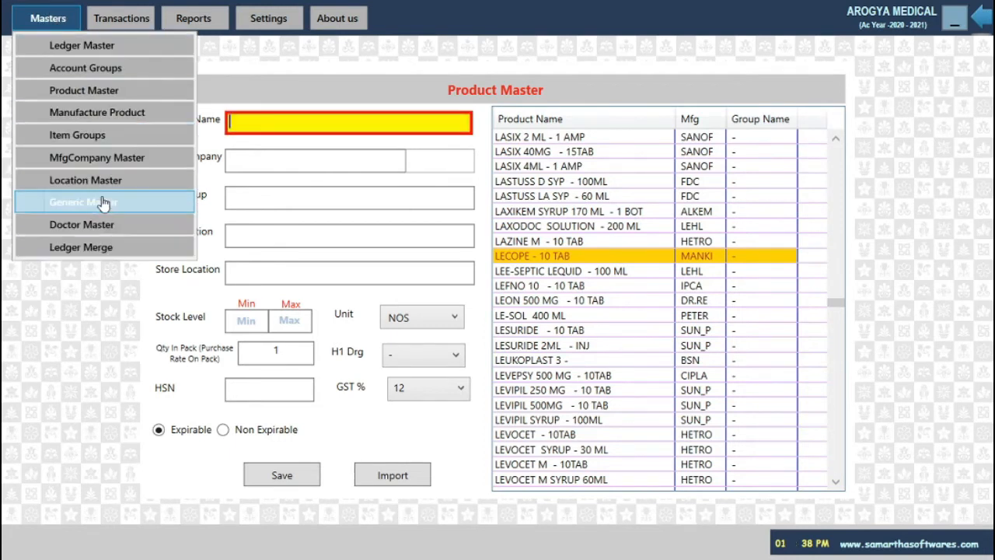
{"action": "left_click", "coordinate": [121, 20]}
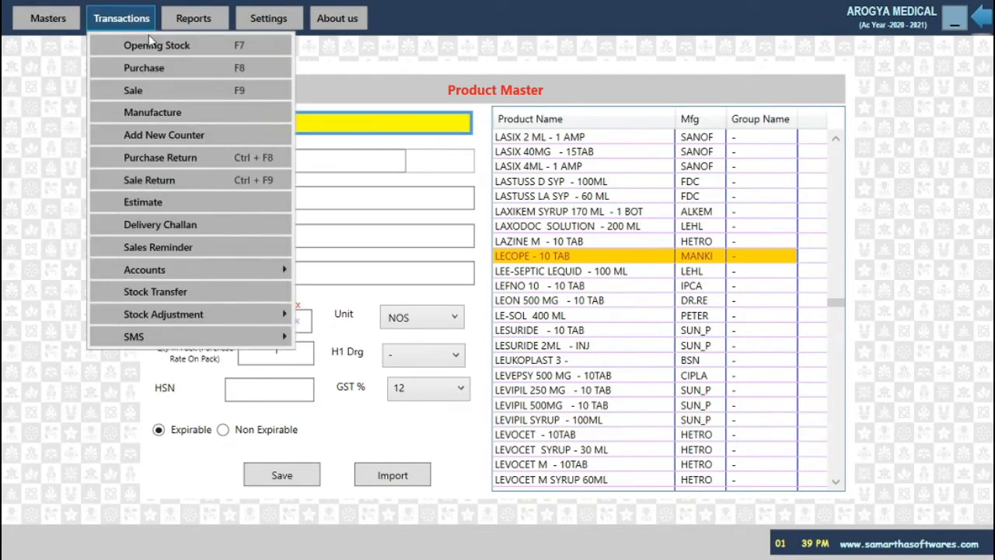
Start an opening stock line for LECOPE - 10 TAB with the default batch and expiry
{"action": "key", "text": "Escape"}
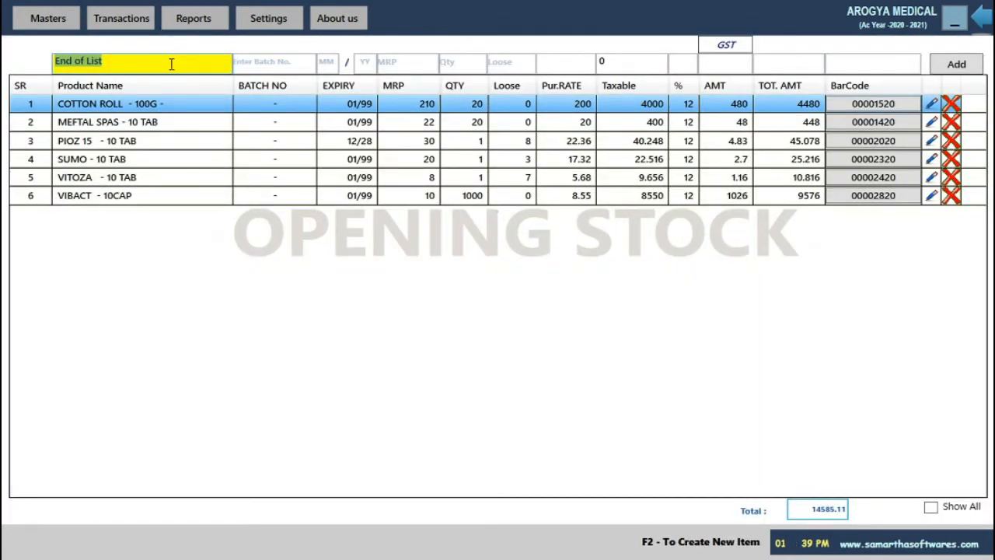
{"action": "key", "text": "BackSpace"}
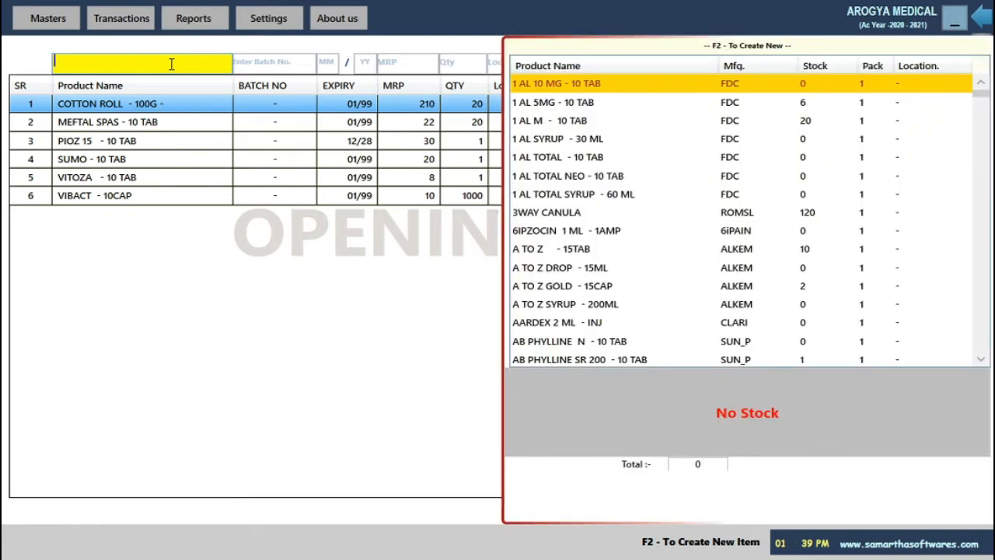
{"action": "type", "text": "LE"}
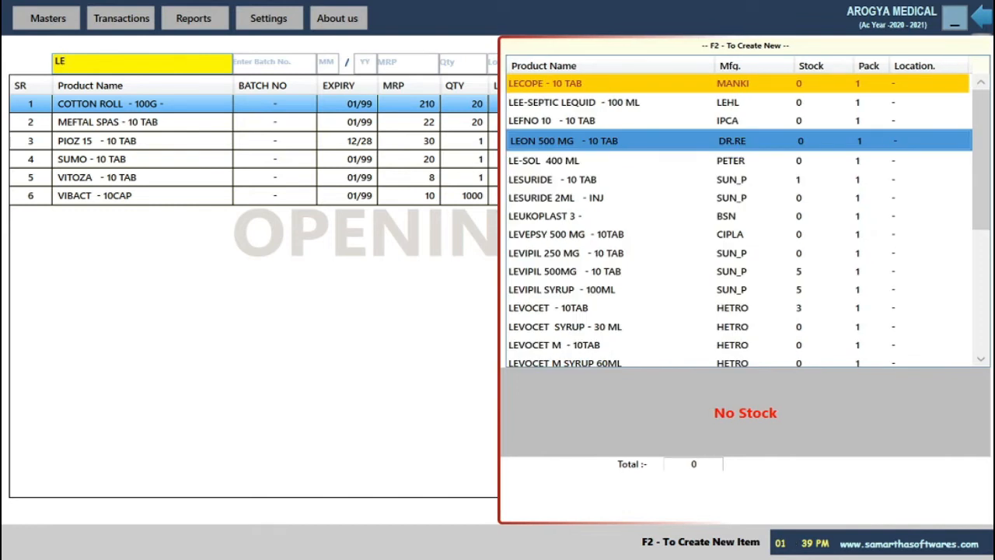
{"action": "key", "text": "Return"}
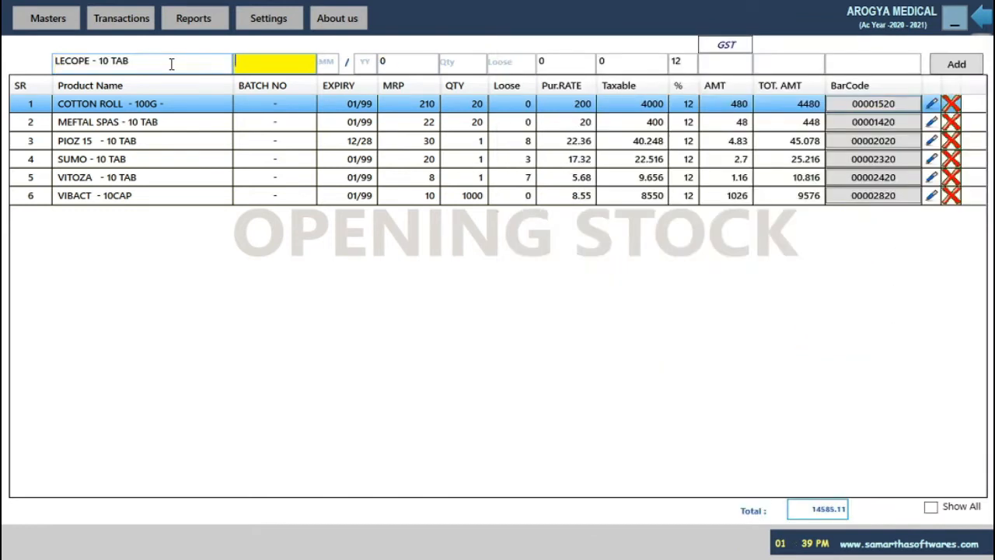
{"action": "key", "text": "Return"}
{"action": "key", "text": "Return"}
Enter MRP 50, quantity 500 and purchase rate 45, and add the 25200 line
{"action": "key", "text": "Return"}
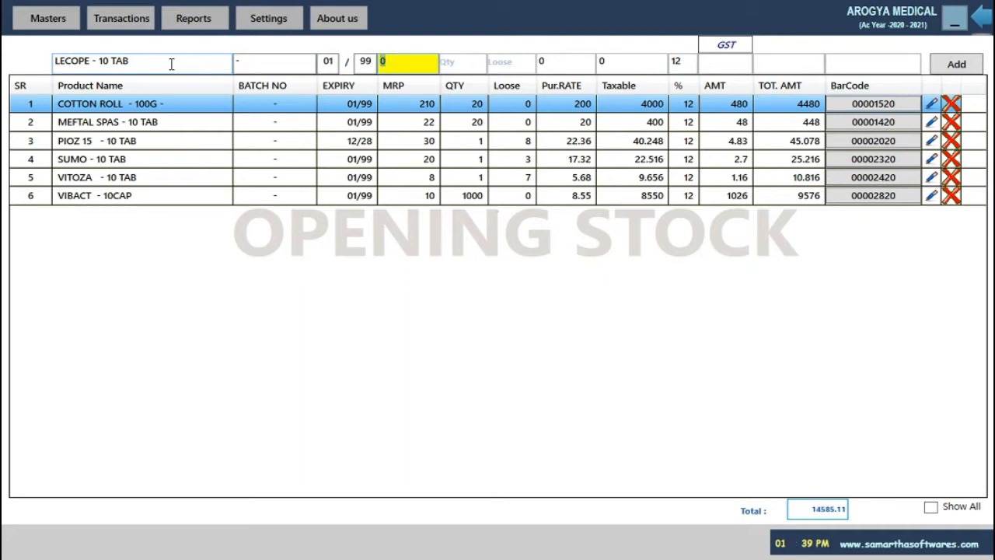
{"action": "type", "text": "50"}
{"action": "key", "text": "Return"}
{"action": "type", "text": "500"}
{"action": "key", "text": "Return"}
{"action": "key", "text": "Return"}
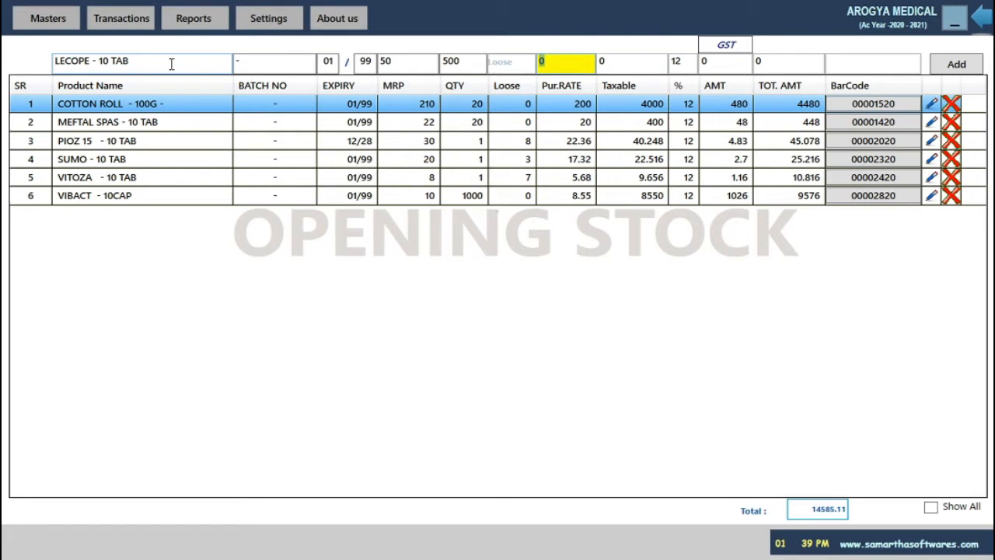
{"action": "key", "text": "shift+Tab"}
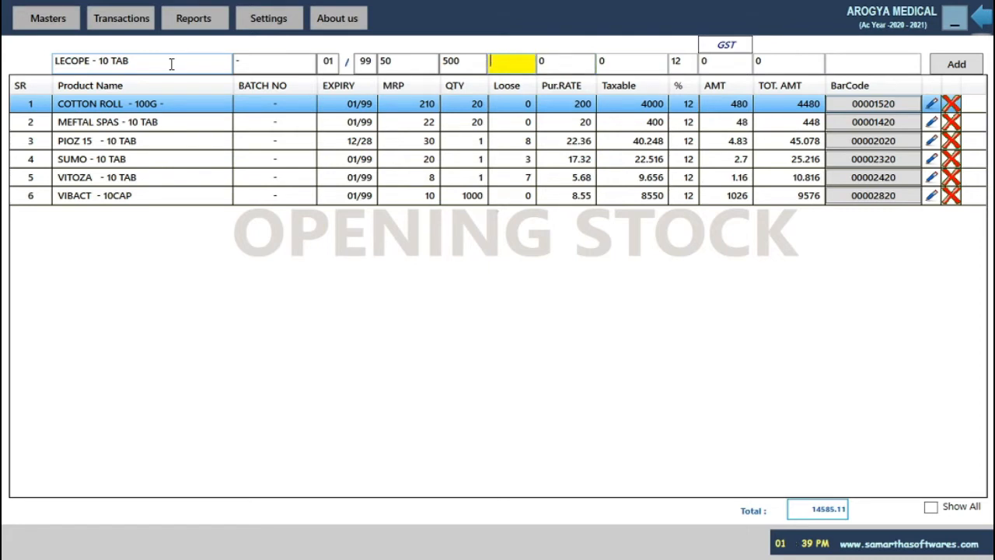
{"action": "key", "text": "Return"}
{"action": "key", "text": "Return"}
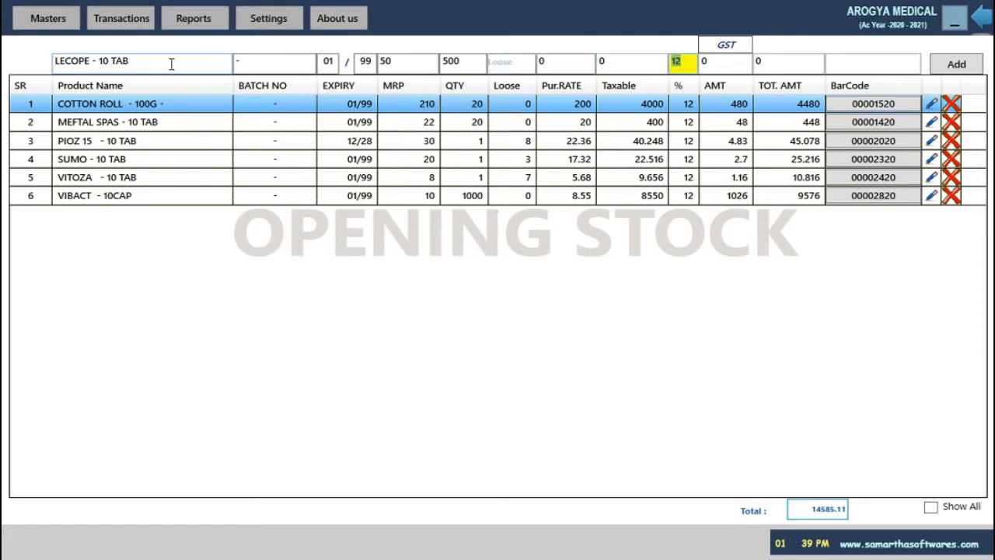
{"action": "key", "text": "shift+Tab"}
{"action": "type", "text": "45"}
{"action": "key", "text": "Return"}
{"action": "key", "text": "Return"}
{"action": "key", "text": "Return"}
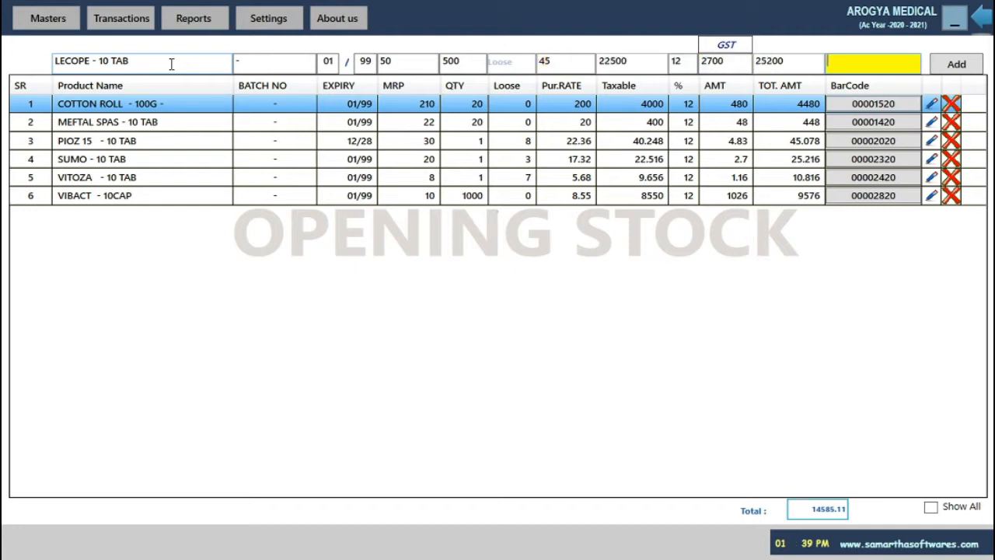
{"action": "key", "text": "Return"}
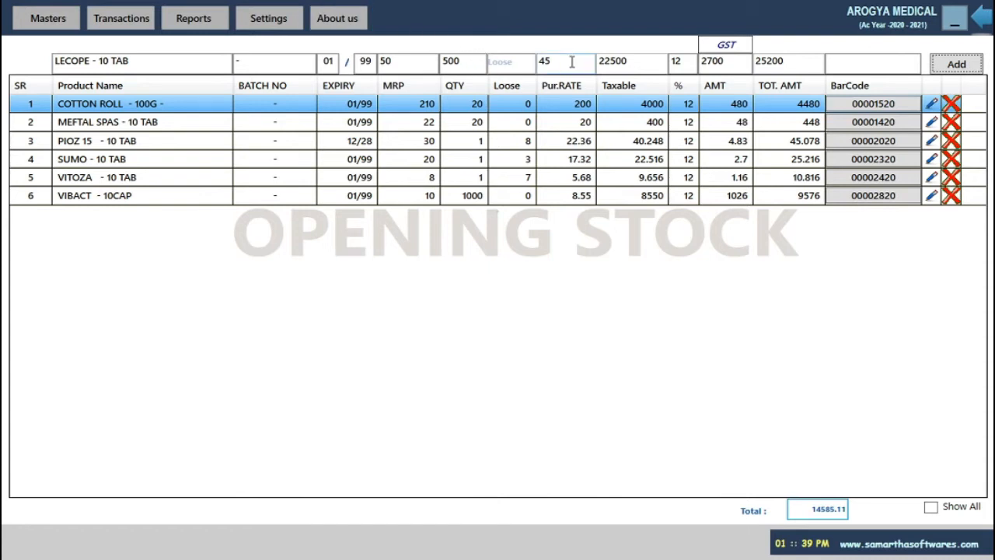
{"action": "key", "text": "Return"}
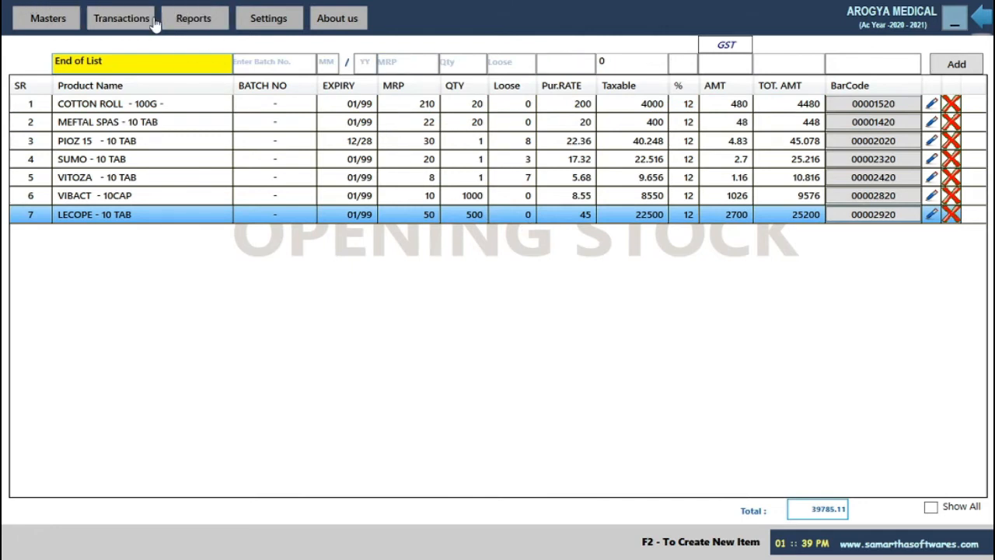
Start a purchase bill from OM SAI INTERNATIONAL, bill no. 12 dated 17-08-2020
{"action": "left_click", "coordinate": [121, 18]}
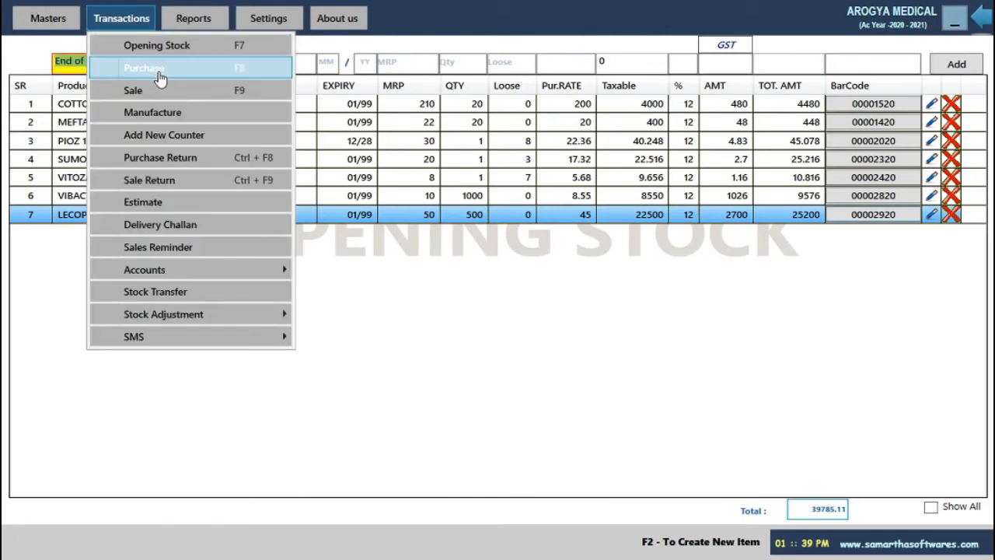
{"action": "left_click", "coordinate": [158, 70]}
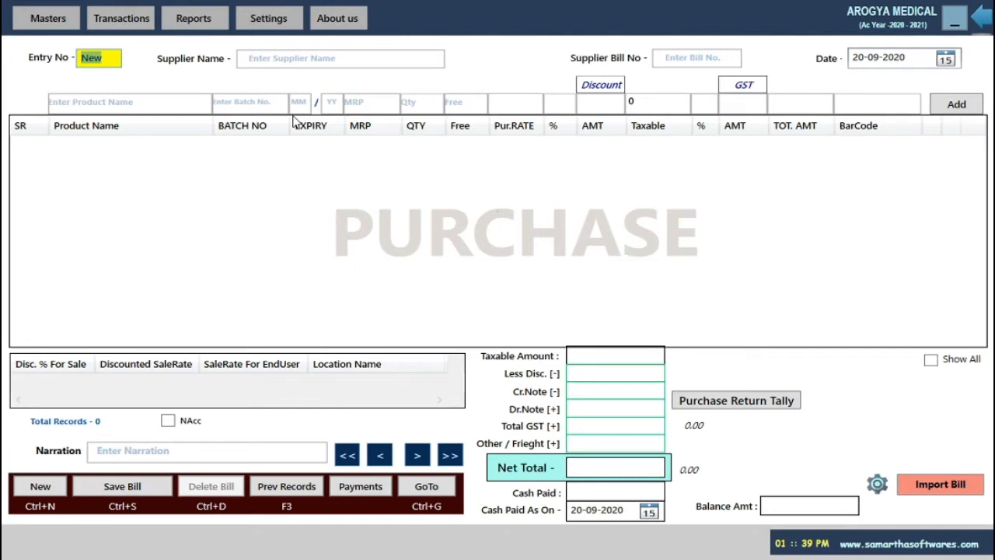
{"action": "key", "text": "Return"}
{"action": "type", "text": "OM"}
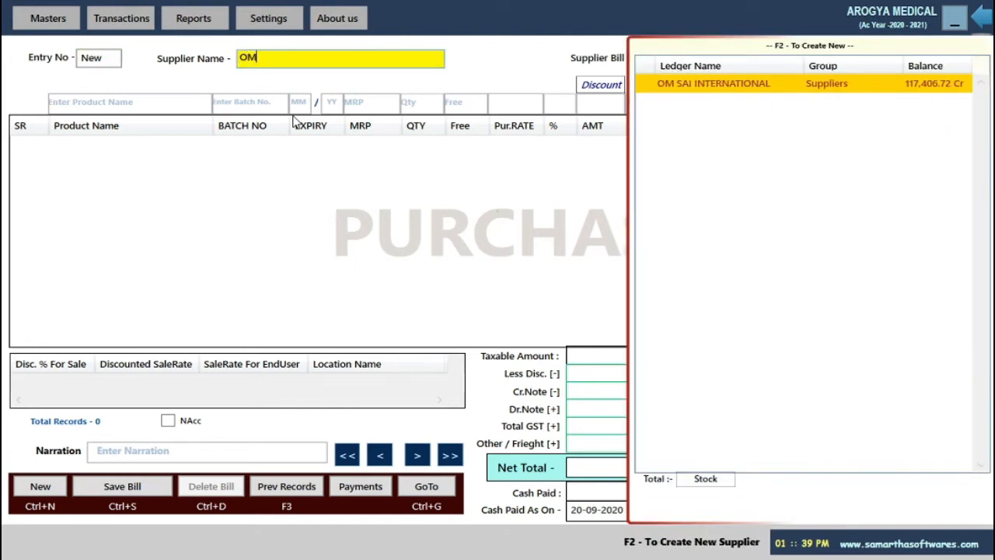
{"action": "key", "text": "Return"}
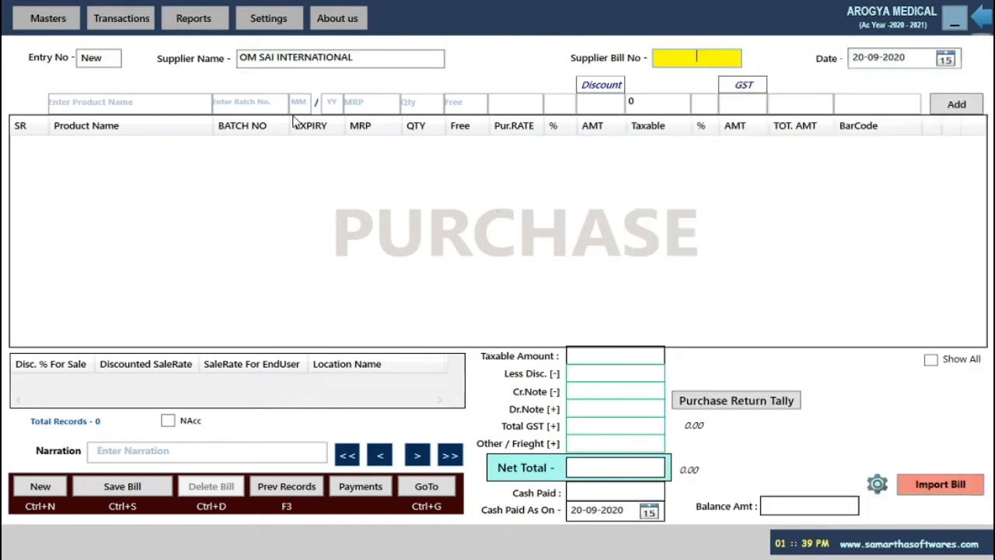
{"action": "type", "text": "12"}
{"action": "key", "text": "Return"}
{"action": "type", "text": "17/8/2020"}
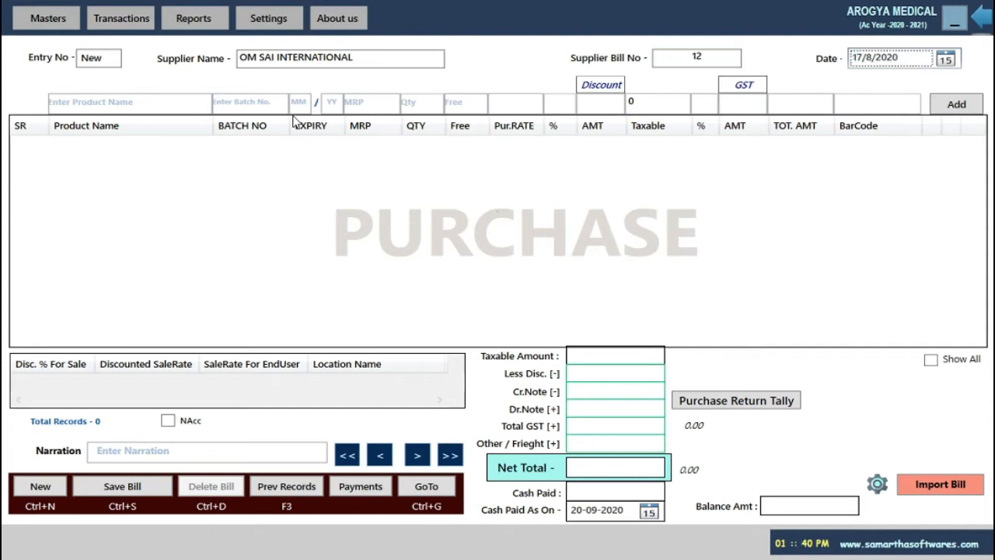
{"action": "key", "text": "Return"}
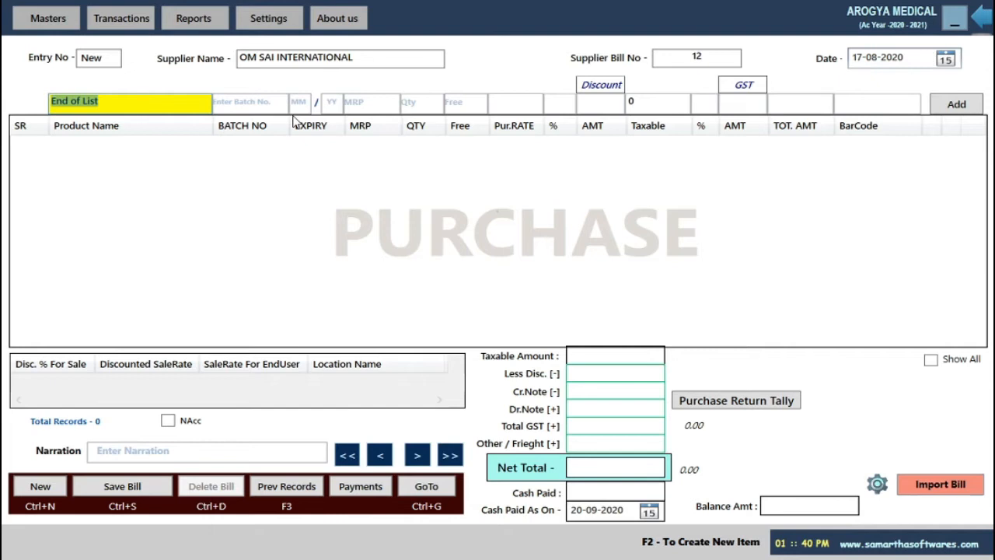
Open a blank Product Master form from the bill's product field
{"action": "type", "text": "MEFTA"}
{"action": "key", "text": "BackSpace"}
{"action": "key", "text": "BackSpace"}
{"action": "key", "text": "BackSpace"}
{"action": "key", "text": "BackSpace"}
{"action": "key", "text": "BackSpace"}
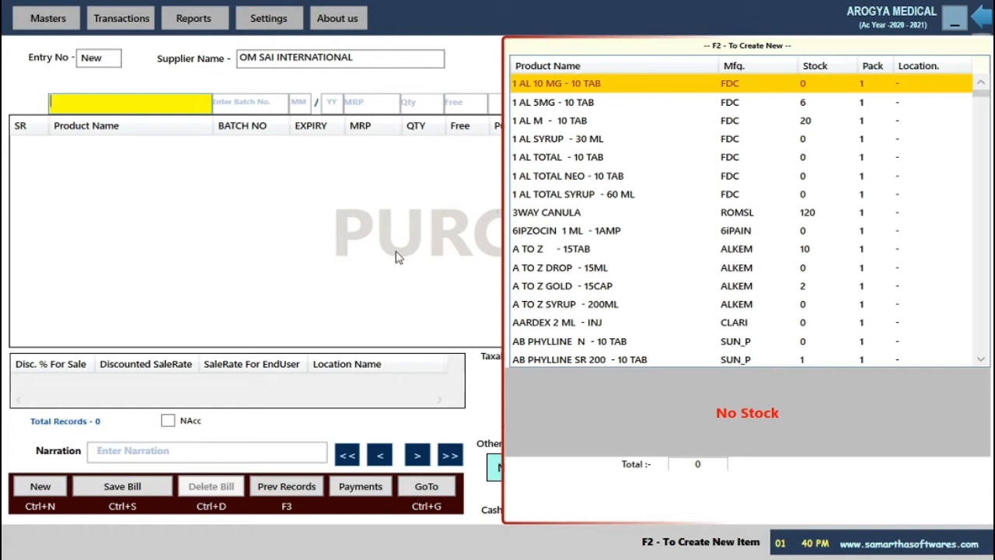
{"action": "key", "text": "F2"}
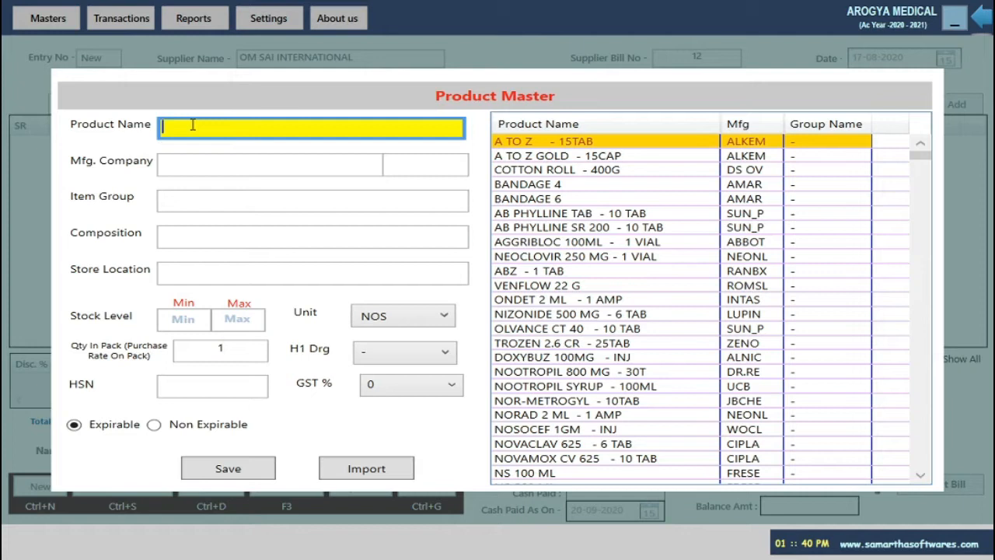
Close Product Master and put MEFTAL SPAS - 10 TAB on the purchase line
{"action": "key", "text": "Escape"}
{"action": "type", "text": "LE"}
{"action": "key", "text": "BackSpace"}
{"action": "key", "text": "BackSpace"}
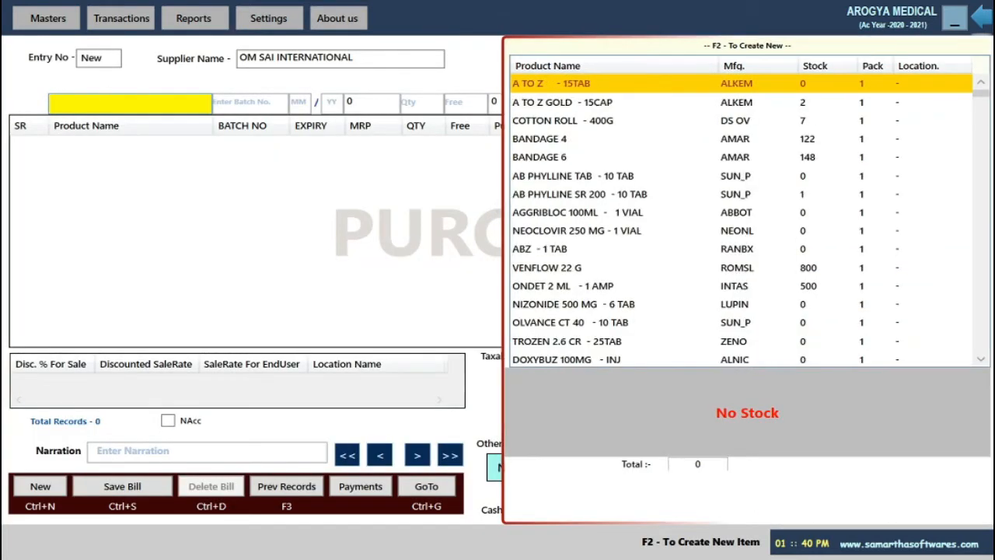
{"action": "type", "text": "MEFTA"}
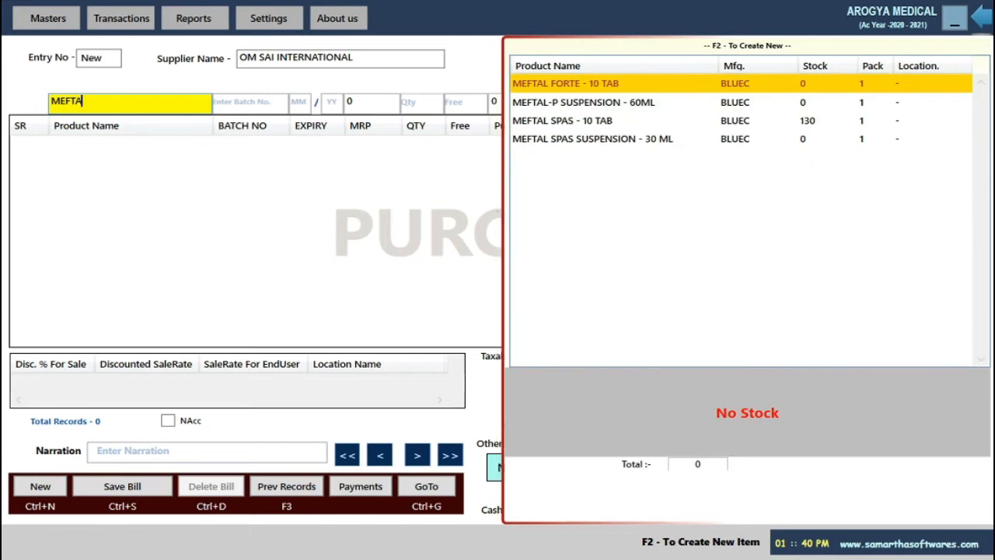
{"action": "key", "text": "Down"}
{"action": "key", "text": "Down"}
{"action": "key", "text": "Down"}
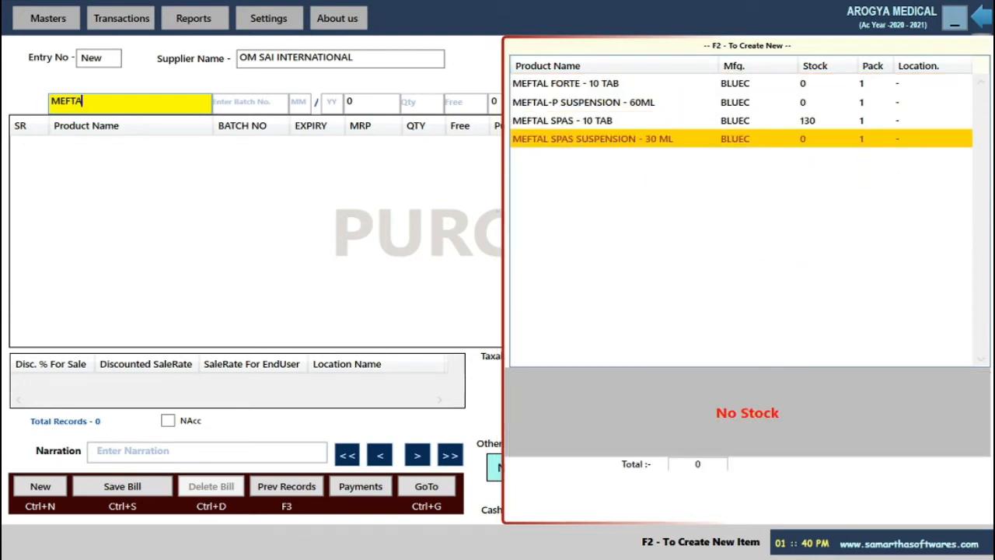
{"action": "key", "text": "Up"}
{"action": "key", "text": "Return"}
Enter quantity 1000 at rate 25, stored in Shop, adding the 28000 line
{"action": "key", "text": "Return"}
{"action": "key", "text": "Return"}
{"action": "key", "text": "Return"}
{"action": "key", "text": "Return"}
{"action": "type", "text": "1000"}
{"action": "key", "text": "Return"}
{"action": "key", "text": "Return"}
{"action": "key", "text": "Return"}
{"action": "key", "text": "Return"}
{"action": "key", "text": "Return"}
{"action": "key", "text": "Return"}
{"action": "key", "text": "Return"}
{"action": "key", "text": "Return"}
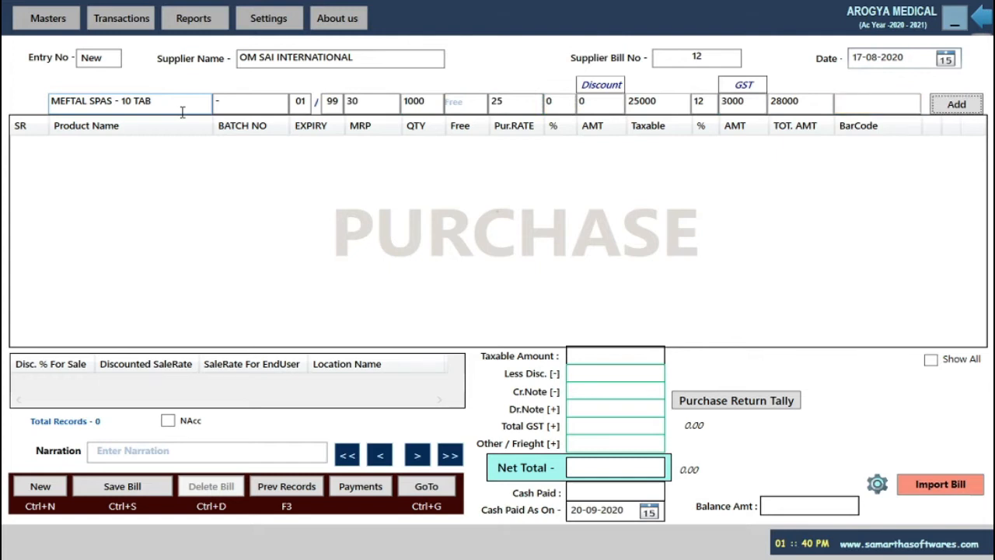
{"action": "key", "text": "Return"}
{"action": "key", "text": "Down"}
{"action": "key", "text": "Down"}
{"action": "key", "text": "Down"}
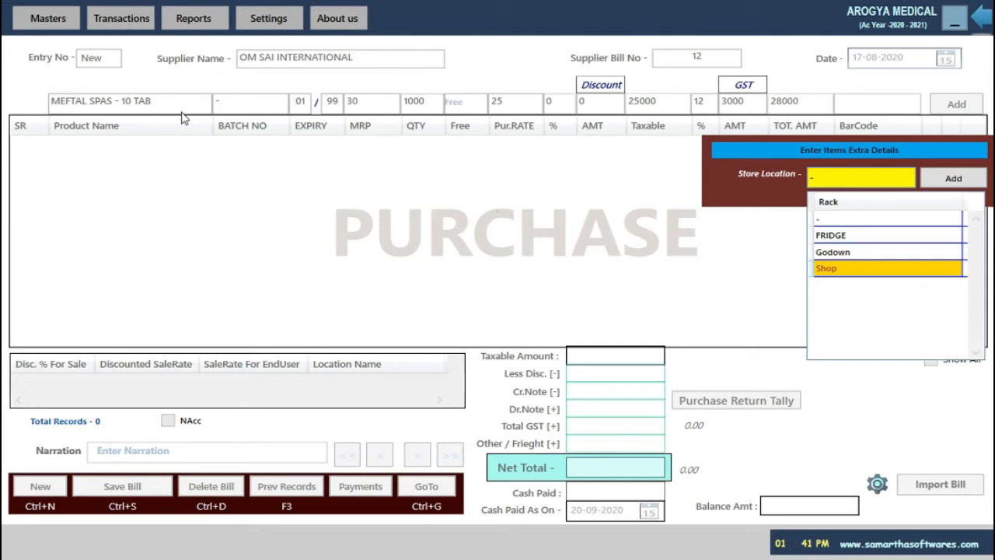
{"action": "key", "text": "Return"}
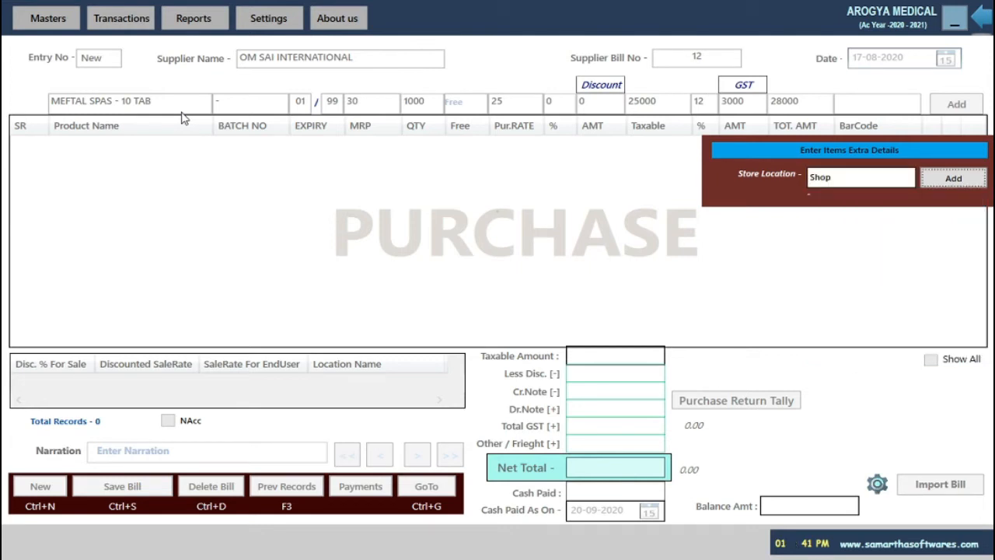
{"action": "key", "text": "Return"}
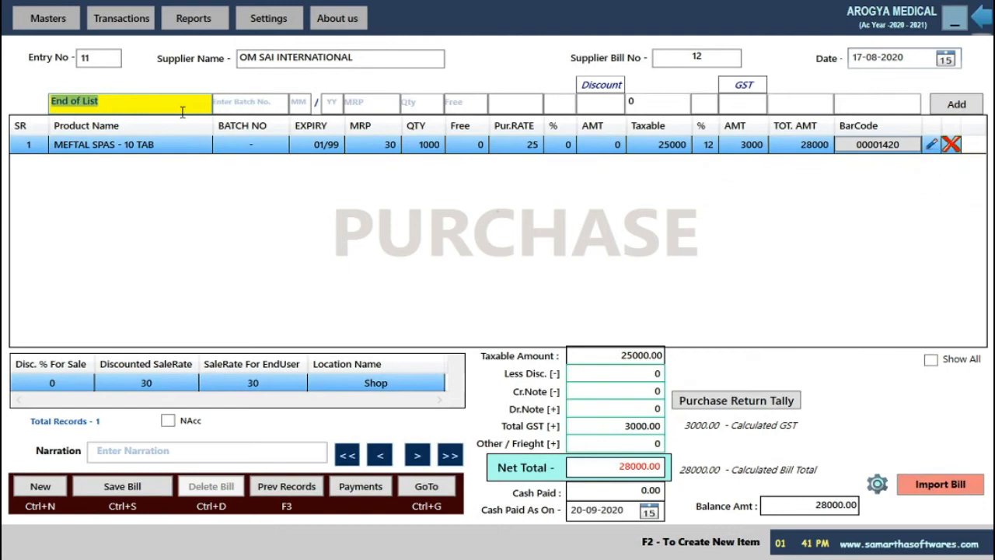
Add COTTON ROLL - 100G: quantity 50 at rate 200 in Godown, net total 39200
{"action": "type", "text": "COTT"}
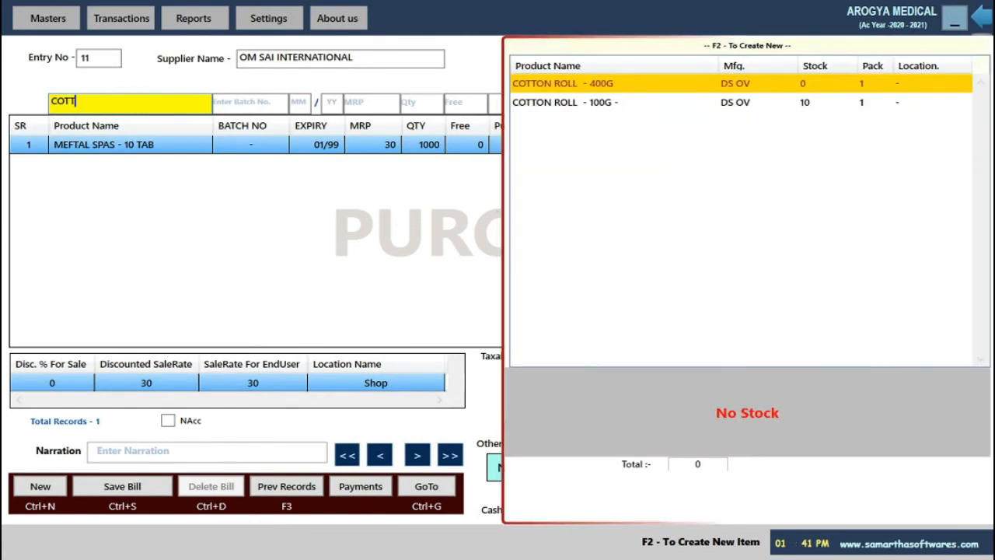
{"action": "key", "text": "Down"}
{"action": "key", "text": "Return"}
{"action": "key", "text": "Return"}
{"action": "key", "text": "Return"}
{"action": "key", "text": "Return"}
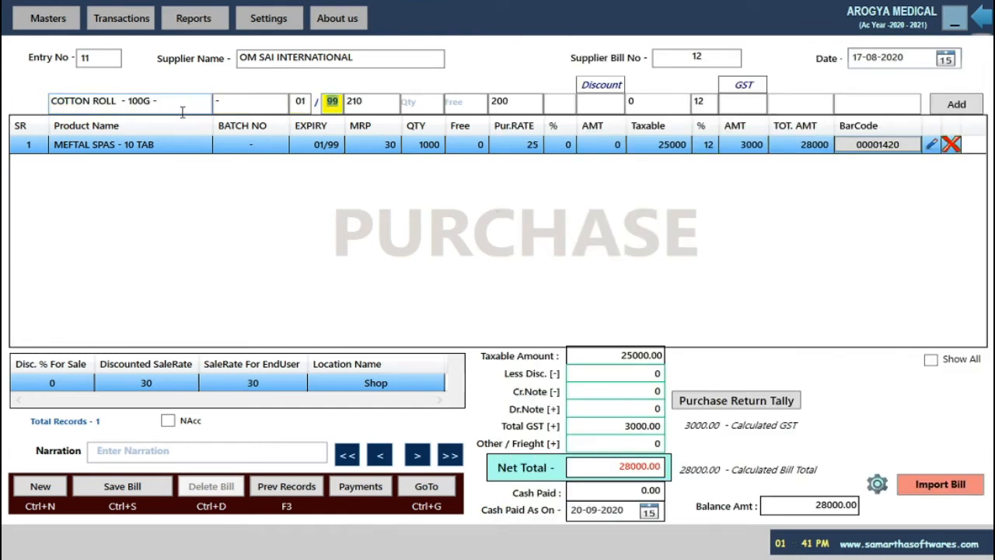
{"action": "type", "text": "50"}
{"action": "key", "text": "Return"}
{"action": "key", "text": "Return"}
{"action": "key", "text": "Return"}
{"action": "key", "text": "Return"}
{"action": "key", "text": "Return"}
{"action": "key", "text": "Return"}
{"action": "key", "text": "Return"}
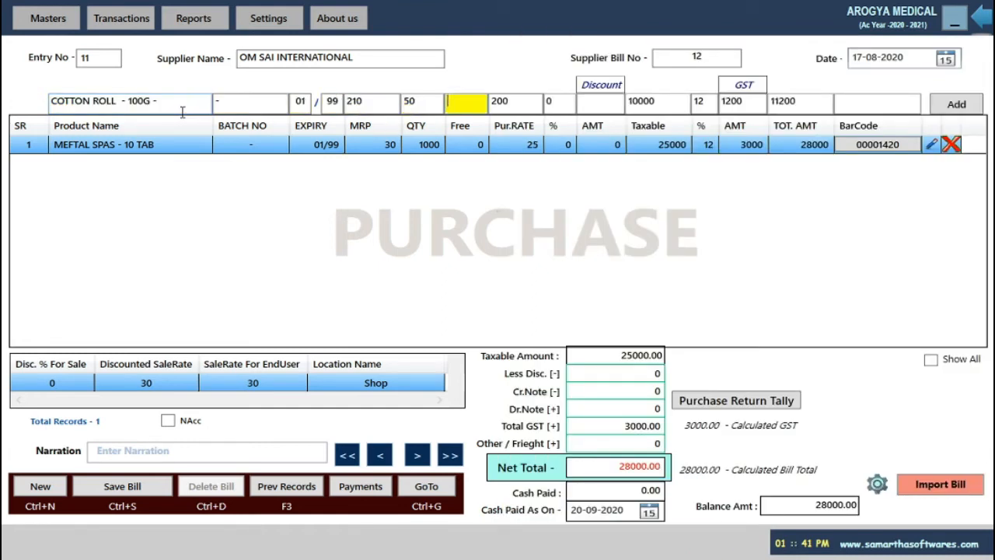
{"action": "key", "text": "Return"}
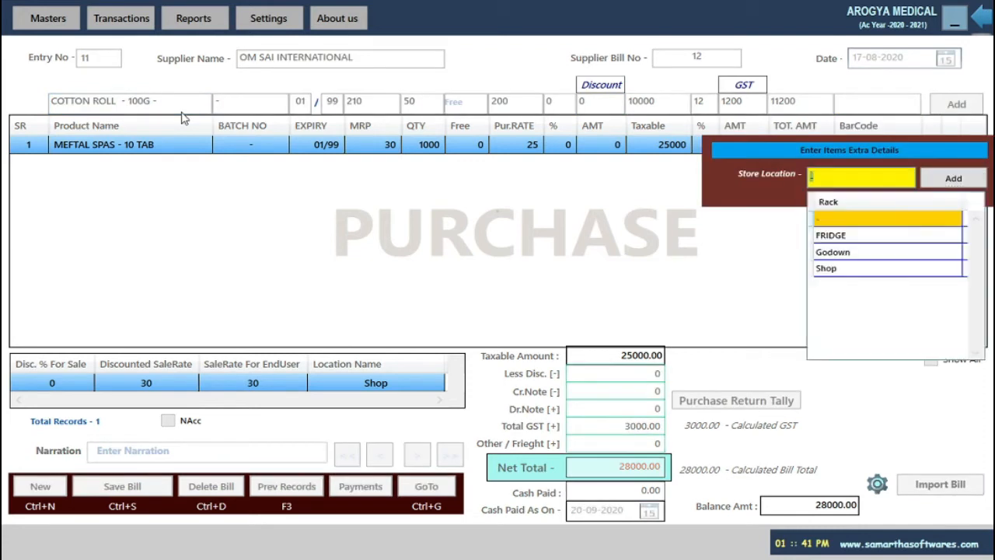
{"action": "key", "text": "Down"}
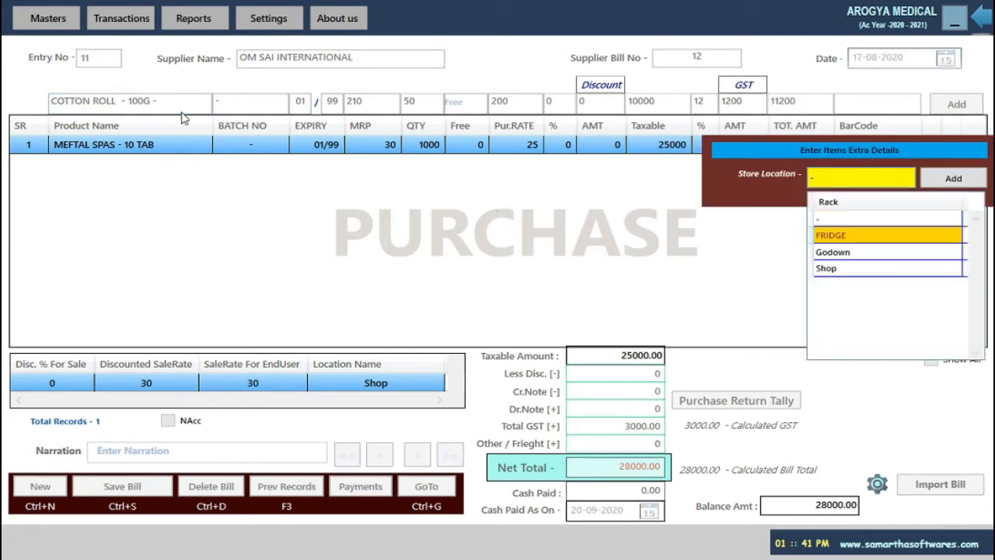
{"action": "key", "text": "Down"}
{"action": "key", "text": "Return"}
{"action": "key", "text": "Return"}
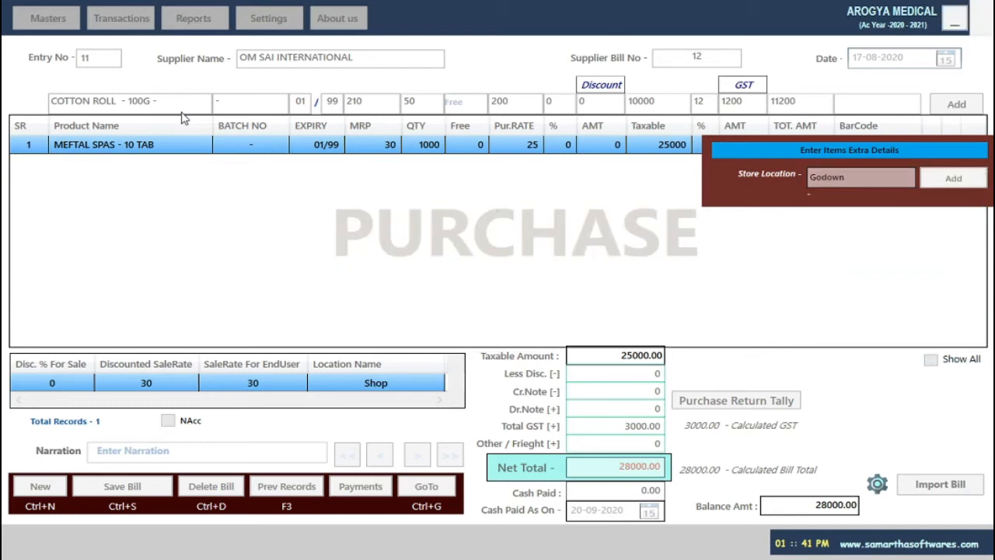
{"action": "key", "text": "Return"}
{"action": "key", "text": "Return"}
{"action": "key", "text": "Return"}
{"action": "key", "text": "Return"}
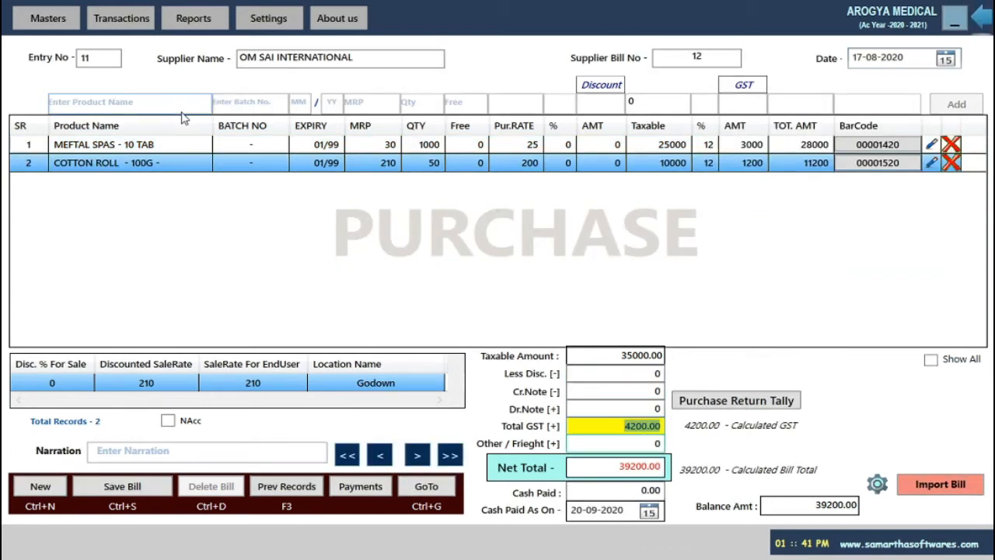
{"action": "key", "text": "Return"}
{"action": "key", "text": "Return"}
{"action": "key", "text": "Return"}
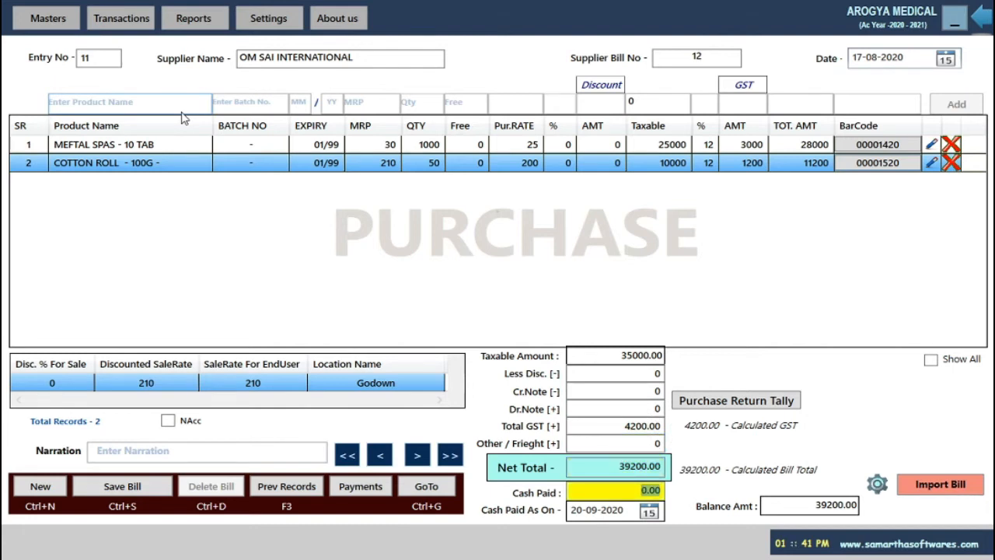
Pay the purchase bill in full with cash 39200 and save it
{"action": "type", "text": "39200"}
{"action": "key", "text": "Return"}
{"action": "key", "text": "Return"}
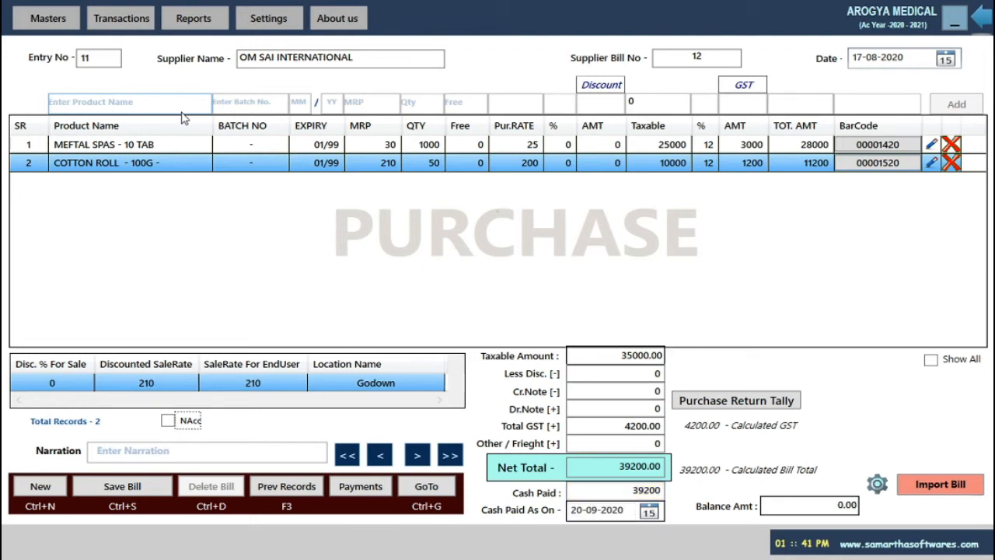
{"action": "key", "text": "Return"}
{"action": "key", "text": "Return"}
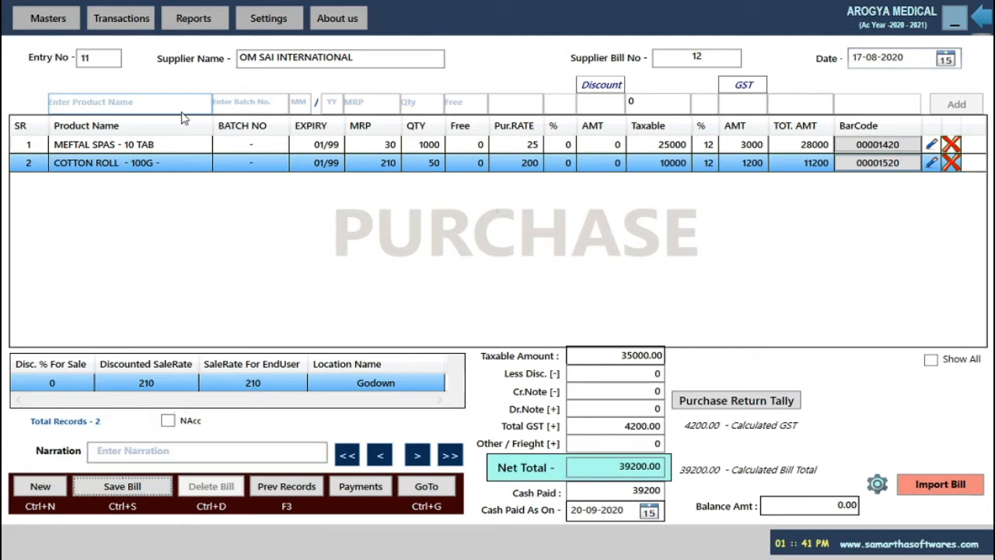
{"action": "key", "text": "Return"}
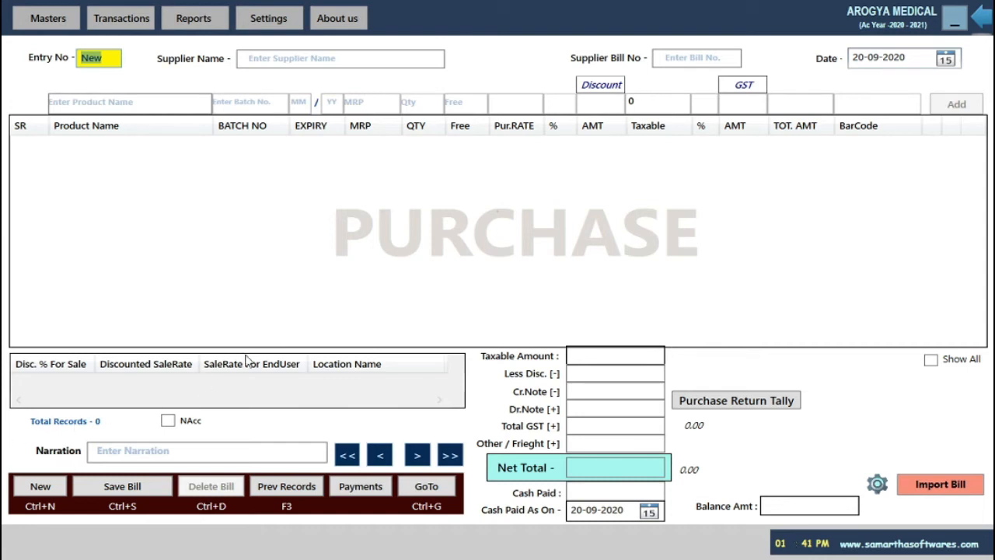
View the previous purchases summary for the whole period, then close it
{"action": "key", "text": "F3"}
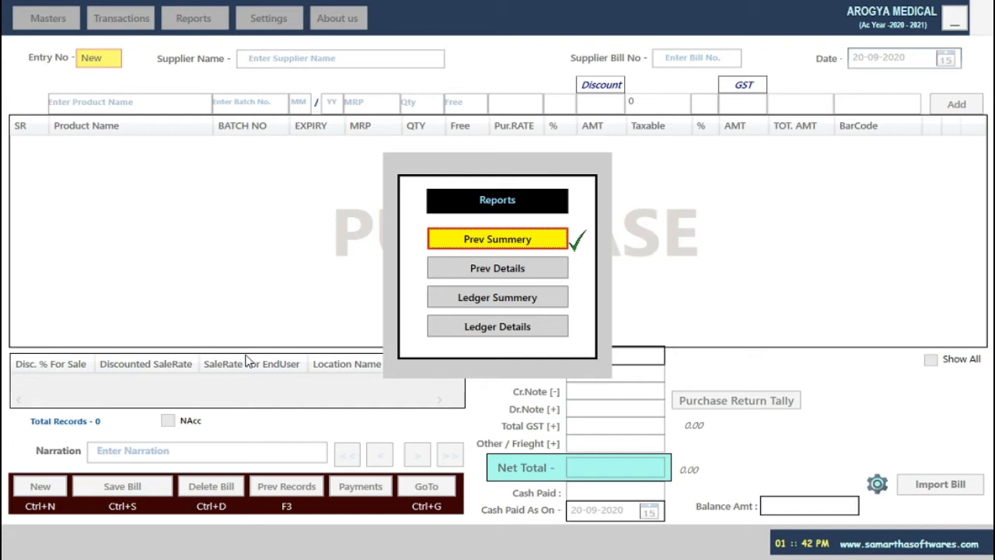
{"action": "key", "text": "Return"}
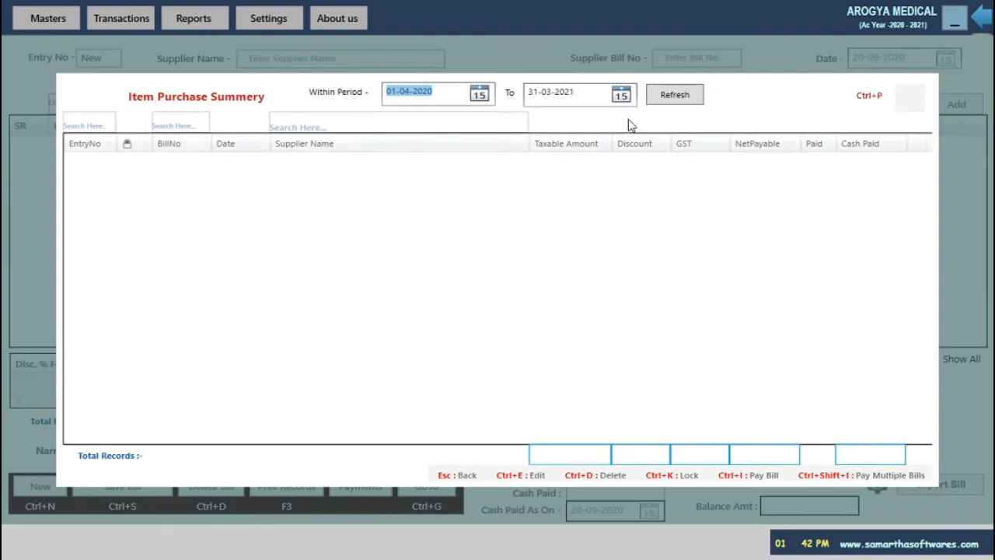
{"action": "key", "text": "Return"}
{"action": "key", "text": "Return"}
{"action": "key", "text": "Return"}
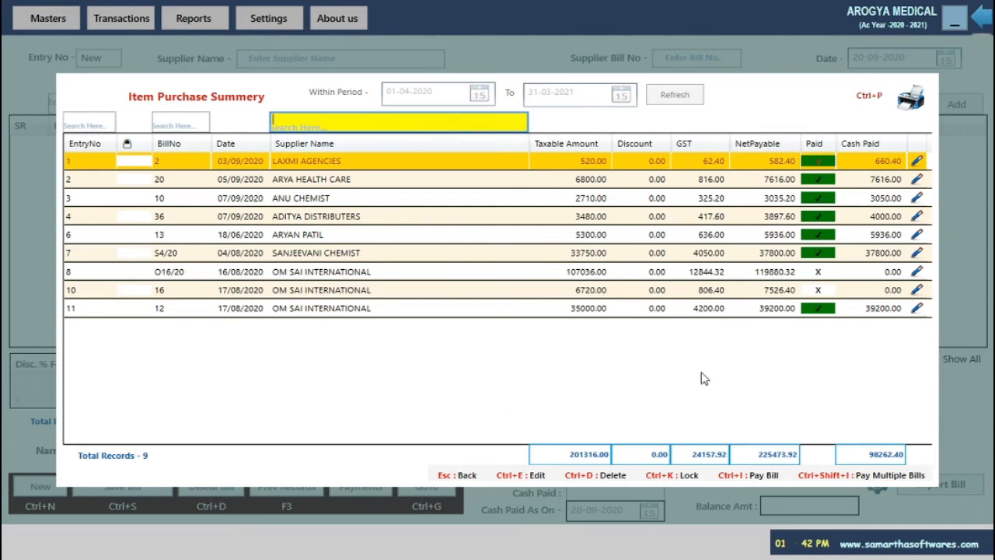
{"action": "key", "text": "Escape"}
{"action": "key", "text": "Escape"}
Open the Item Purchase Details report and scroll through its 28 records
{"action": "left_click", "coordinate": [287, 487]}
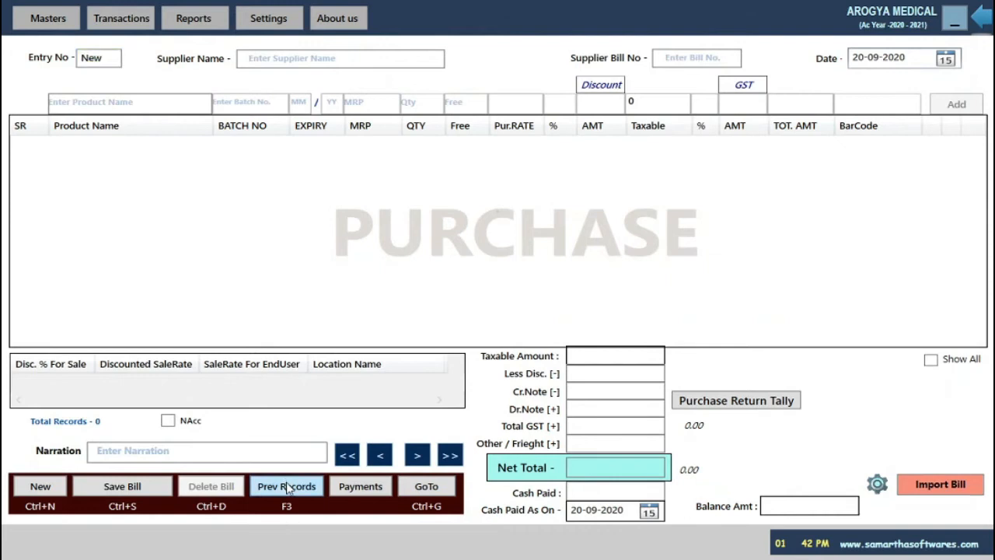
{"action": "left_click", "coordinate": [516, 270]}
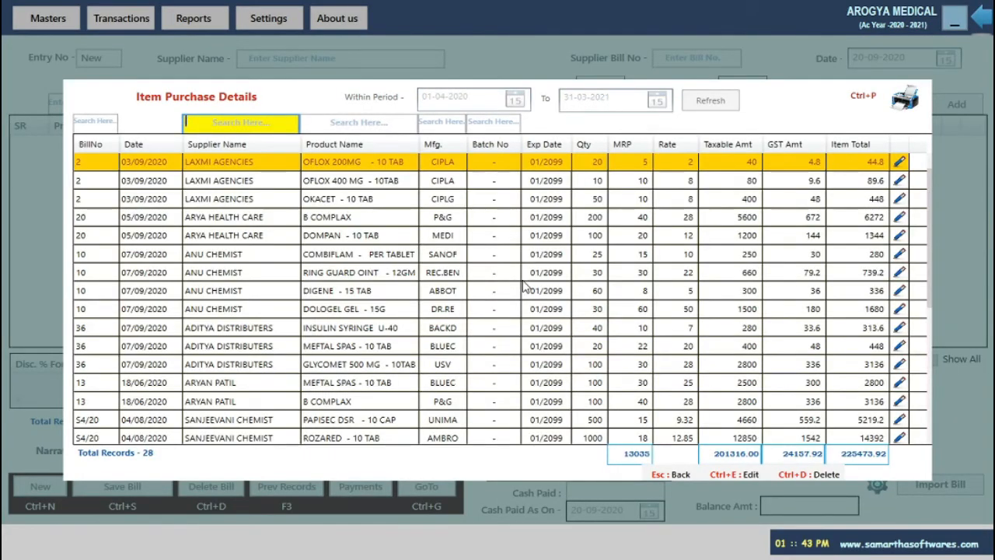
{"action": "scroll", "coordinate": [505, 349], "scroll_direction": "down", "scroll_amount": 4}
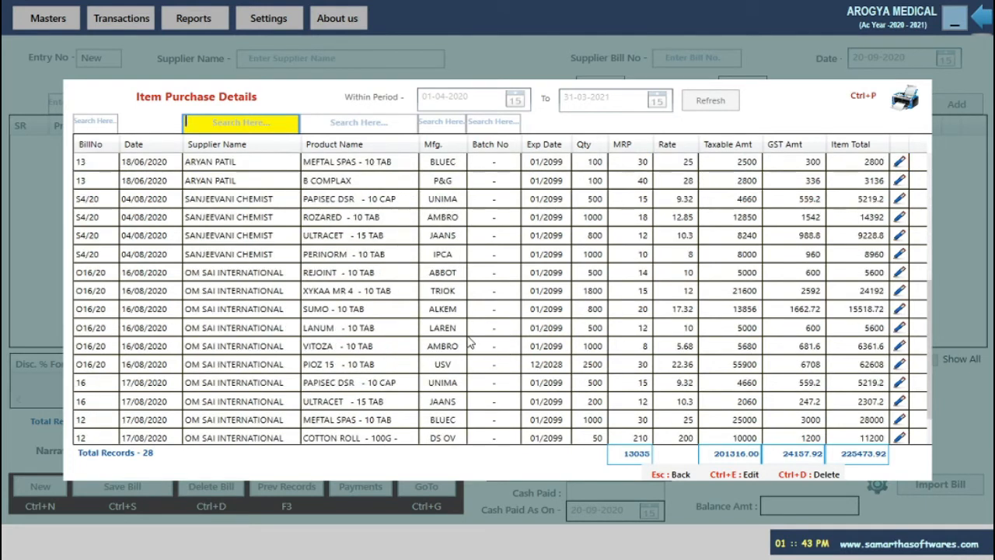
{"action": "scroll", "coordinate": [482, 354], "scroll_direction": "up", "scroll_amount": 4}
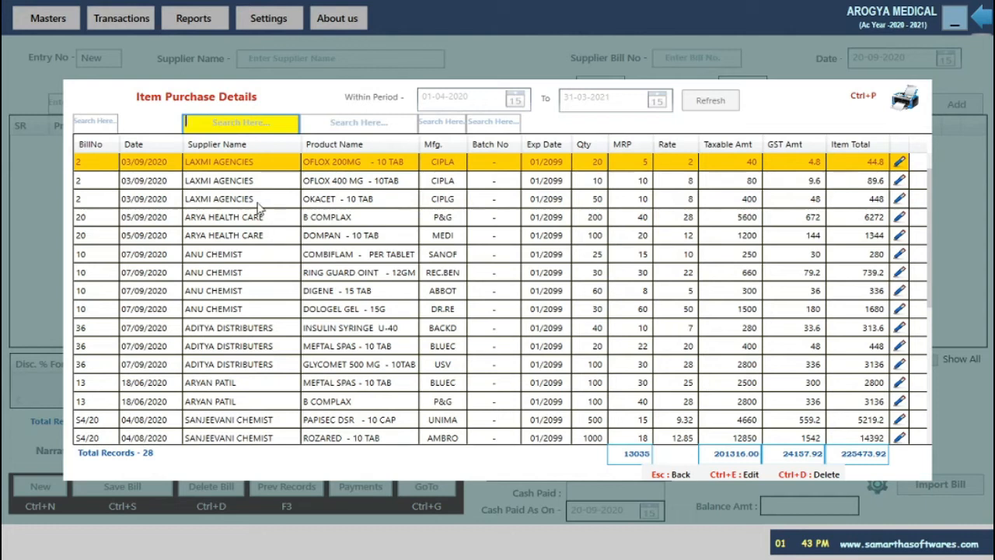
{"action": "scroll", "coordinate": [369, 395], "scroll_direction": "down", "scroll_amount": 3}
{"action": "scroll", "coordinate": [369, 394], "scroll_direction": "up", "scroll_amount": 3}
{"action": "key", "text": "Tab"}
{"action": "key", "text": "Escape"}
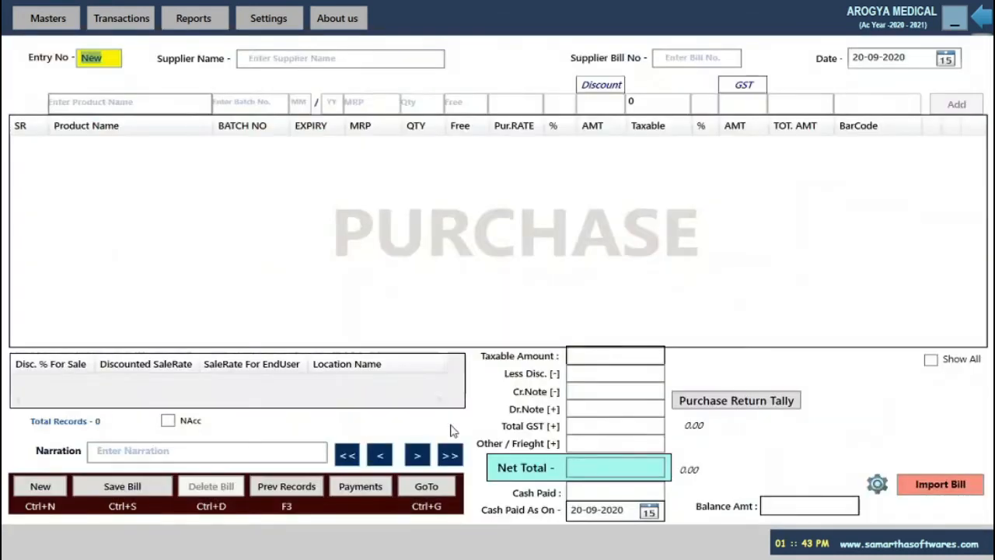
{"action": "left_click", "coordinate": [286, 486]}
{"action": "left_click", "coordinate": [506, 299]}
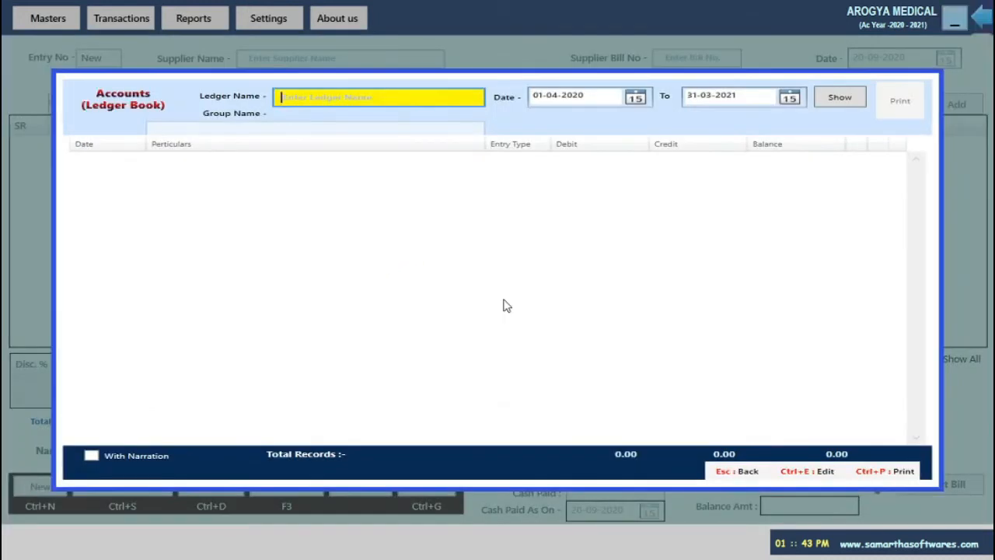
{"action": "type", "text": "OM"}
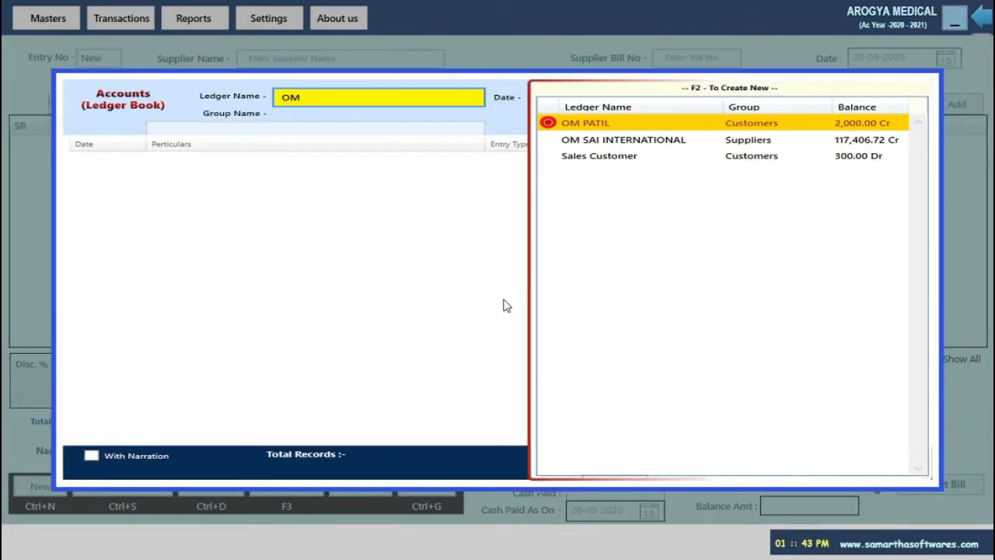
{"action": "key", "text": "Down"}
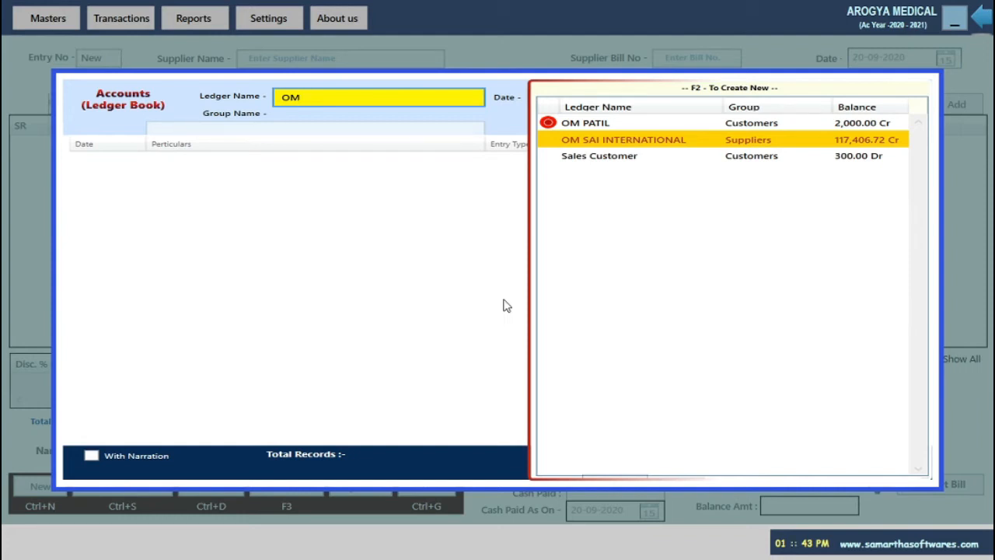
{"action": "key", "text": "Return"}
{"action": "key", "text": "Return"}
{"action": "key", "text": "Return"}
{"action": "key", "text": "Return"}
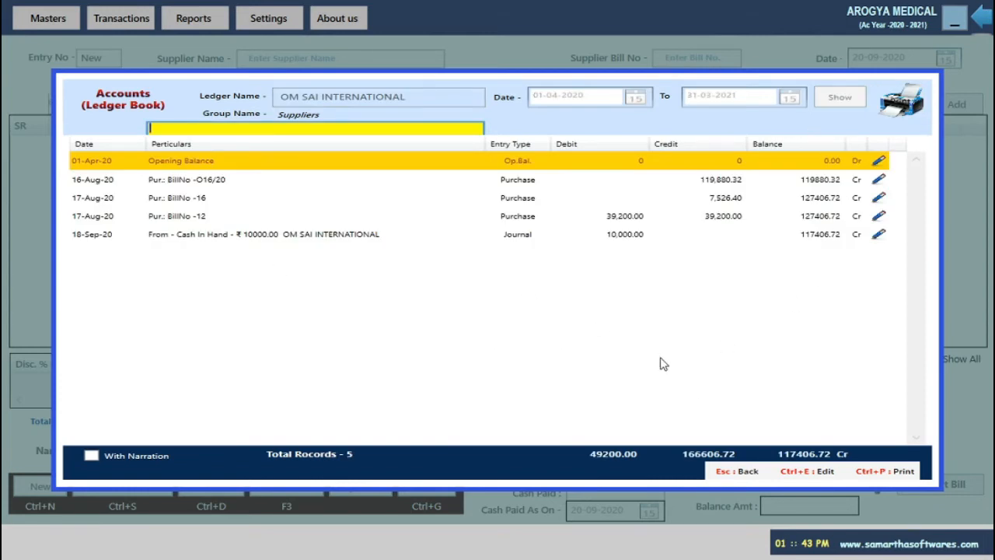
{"action": "key", "text": "Escape"}
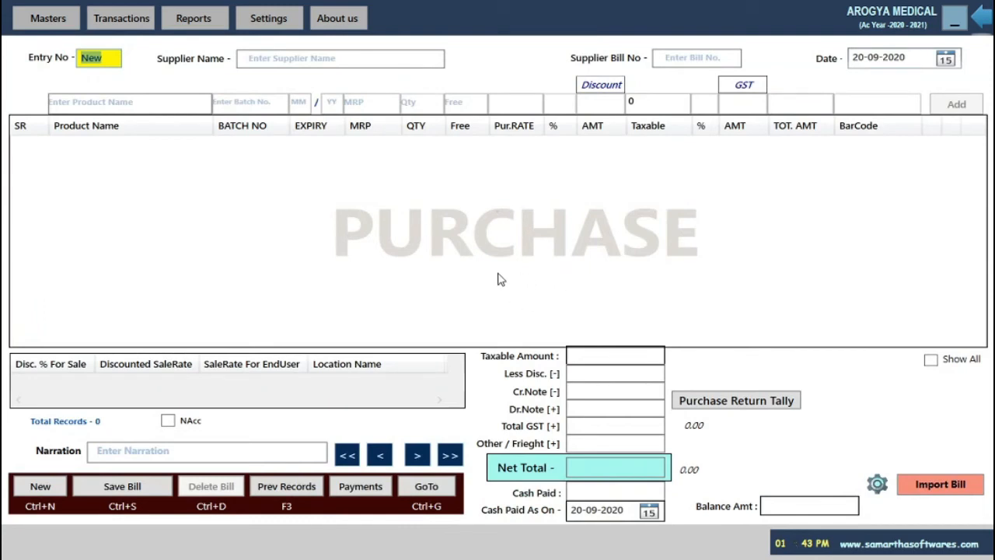
Load opening-stock purchase invoice 5 with Ctrl+G (7 items, net total 39785.11)
{"action": "key", "text": "ctrl+g"}
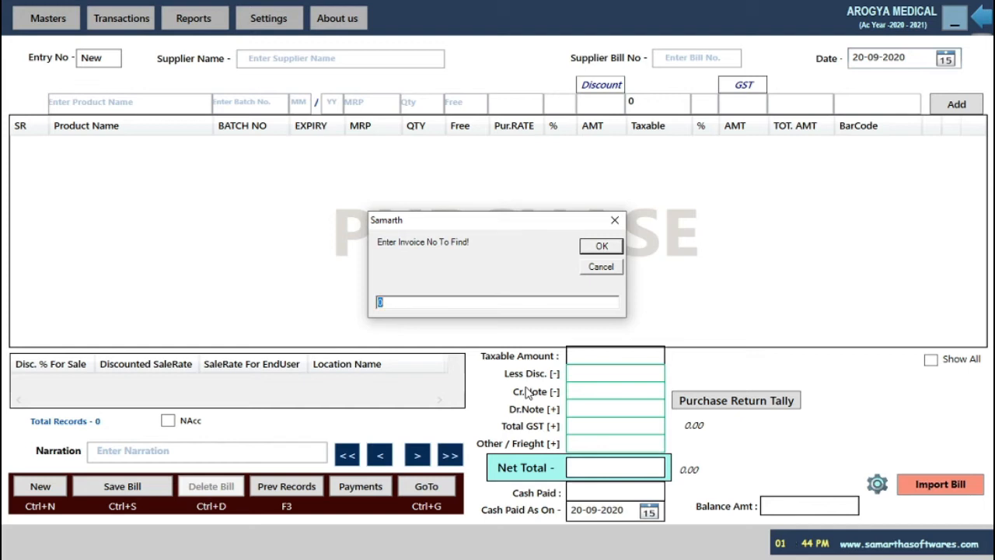
{"action": "key", "text": "Right"}
{"action": "key", "text": "BackSpace"}
{"action": "type", "text": "5"}
{"action": "key", "text": "Return"}
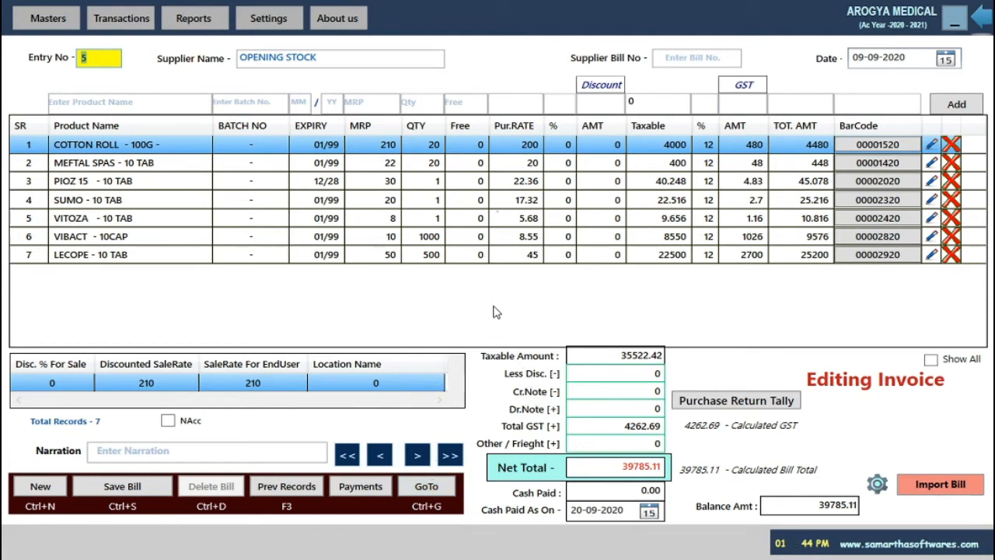
Start a new sale bill and add PIOZ 15 - 10 TAB, quantity 1200
{"action": "key", "text": "Escape"}
{"action": "left_click", "coordinate": [108, 23]}
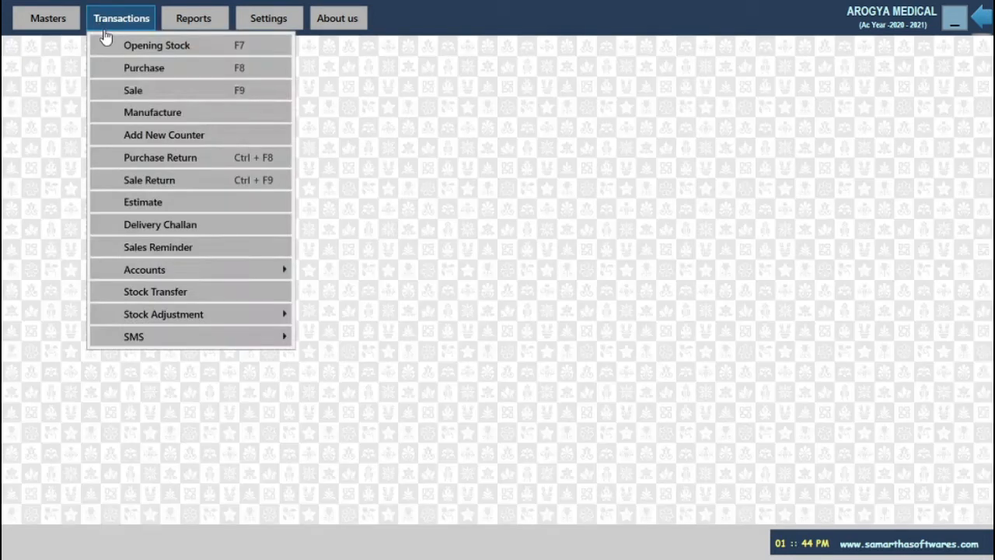
{"action": "left_click", "coordinate": [148, 94]}
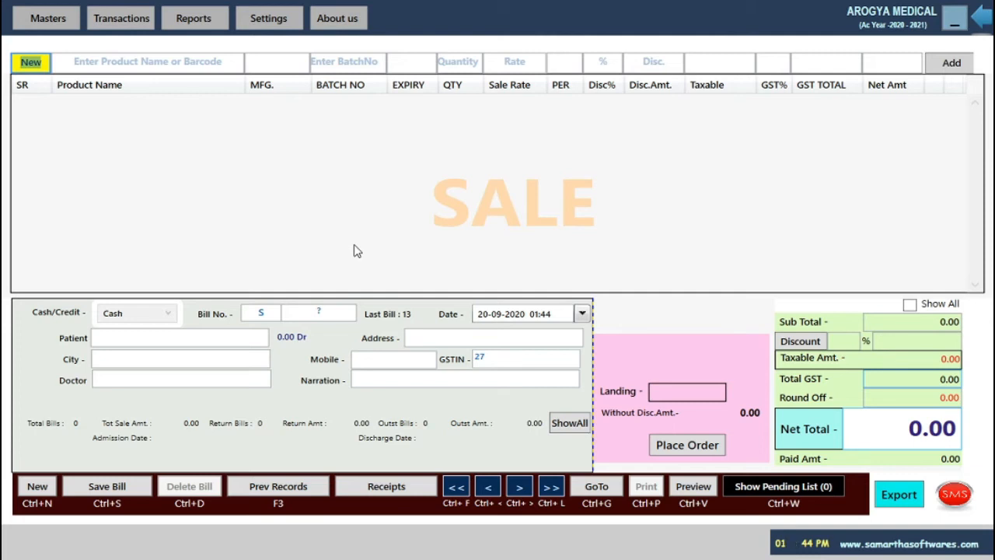
{"action": "key", "text": "Return"}
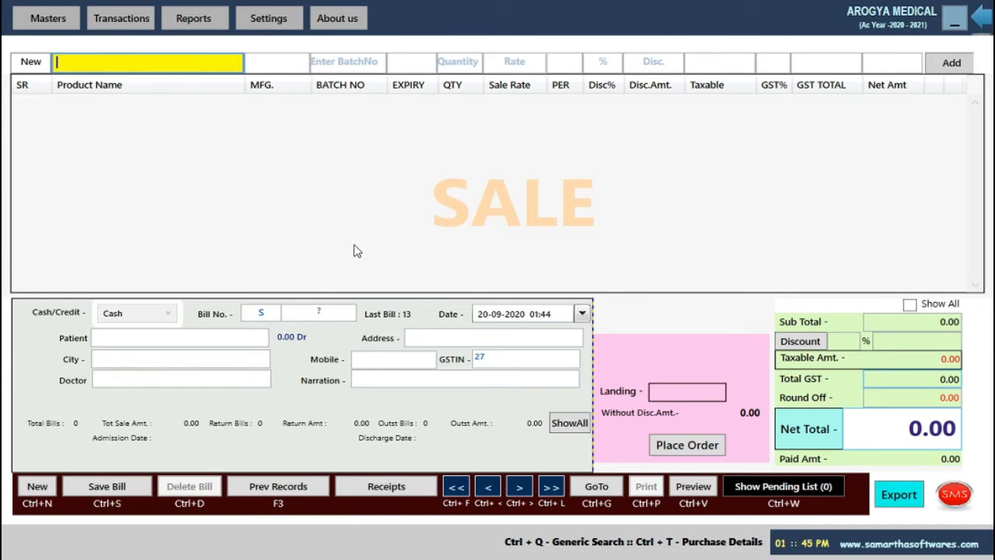
{"action": "type", "text": "PI"}
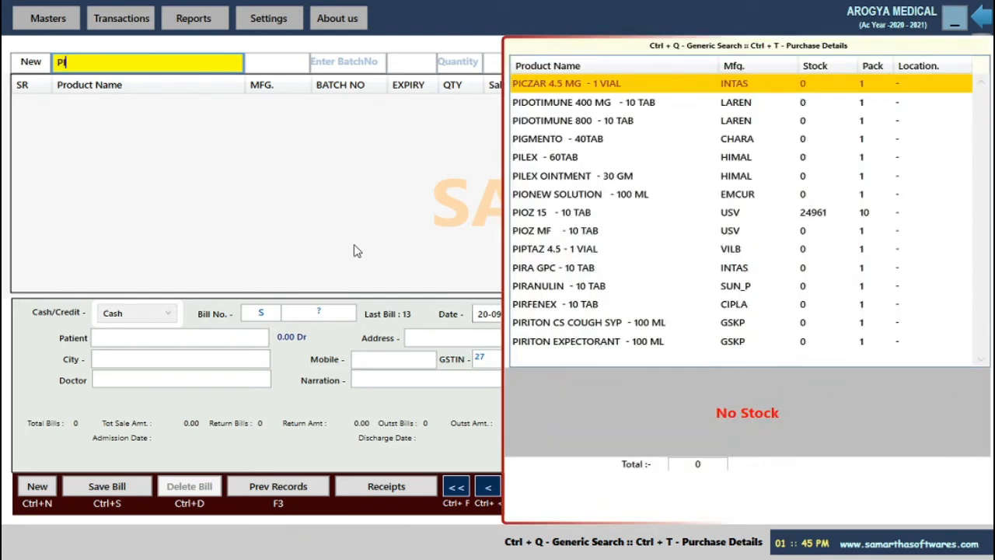
{"action": "type", "text": "OZ"}
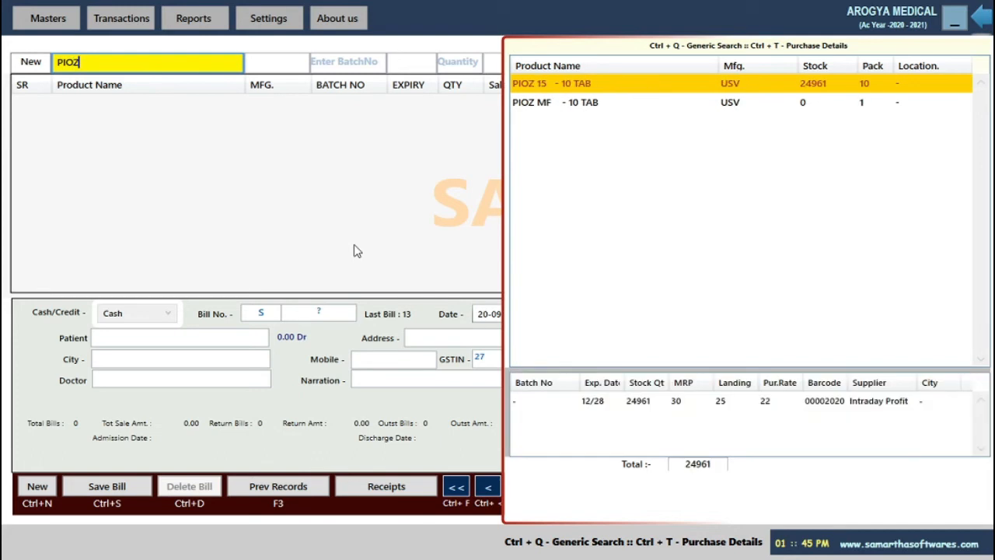
{"action": "key", "text": "Return"}
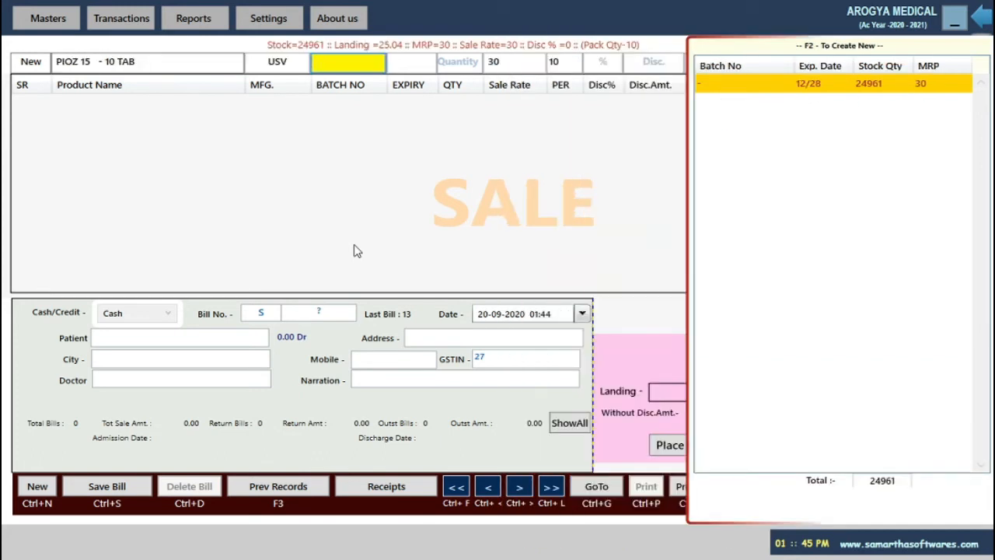
{"action": "key", "text": "Return"}
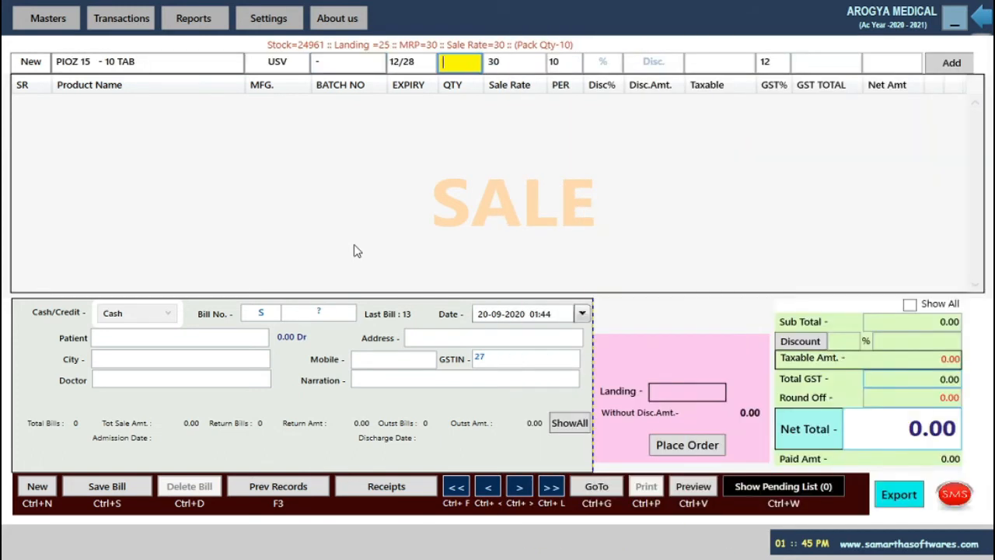
{"action": "type", "text": "1"}
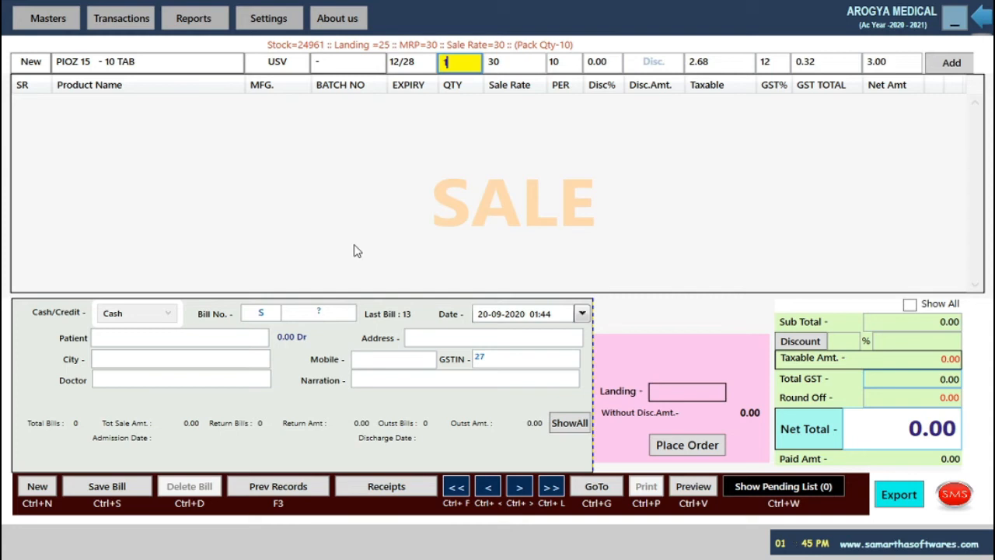
{"action": "type", "text": "200"}
{"action": "key", "text": "Return"}
{"action": "key", "text": "Return"}
{"action": "key", "text": "Return"}
{"action": "key", "text": "Return"}
{"action": "key", "text": "Return"}
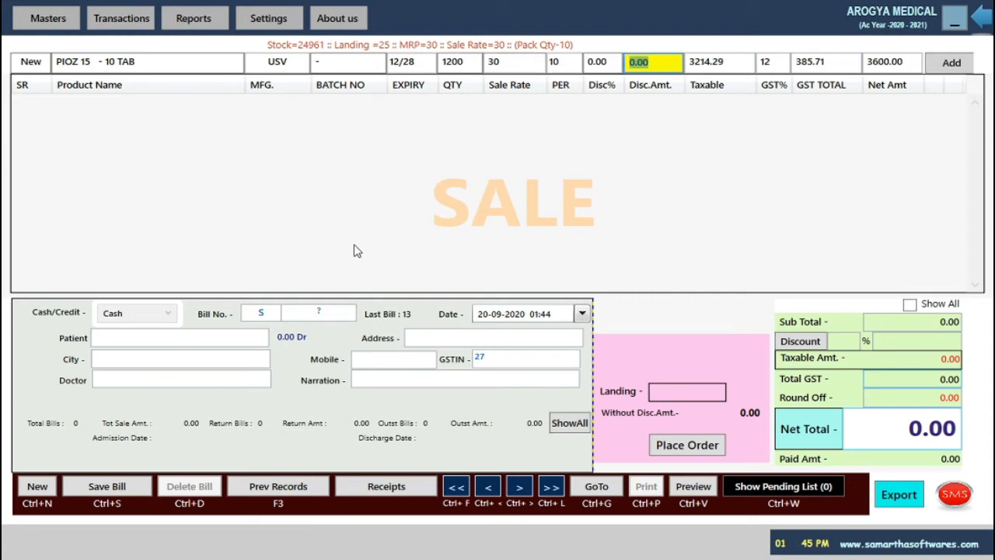
{"action": "key", "text": "Return"}
{"action": "key", "text": "Return"}
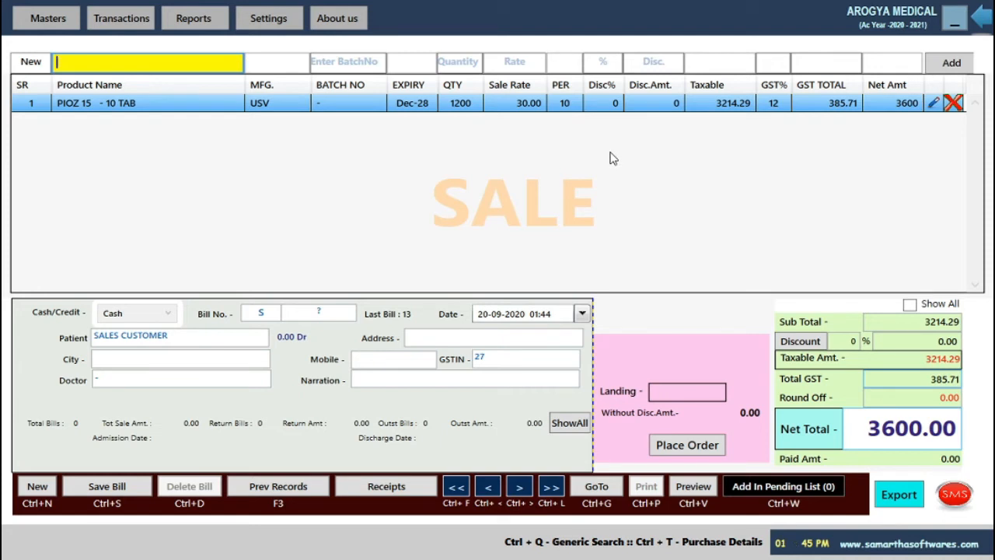
Add SUMO - 10 TAB, quantity 100, bringing the net total to 3800.00
{"action": "type", "text": "SUMO"}
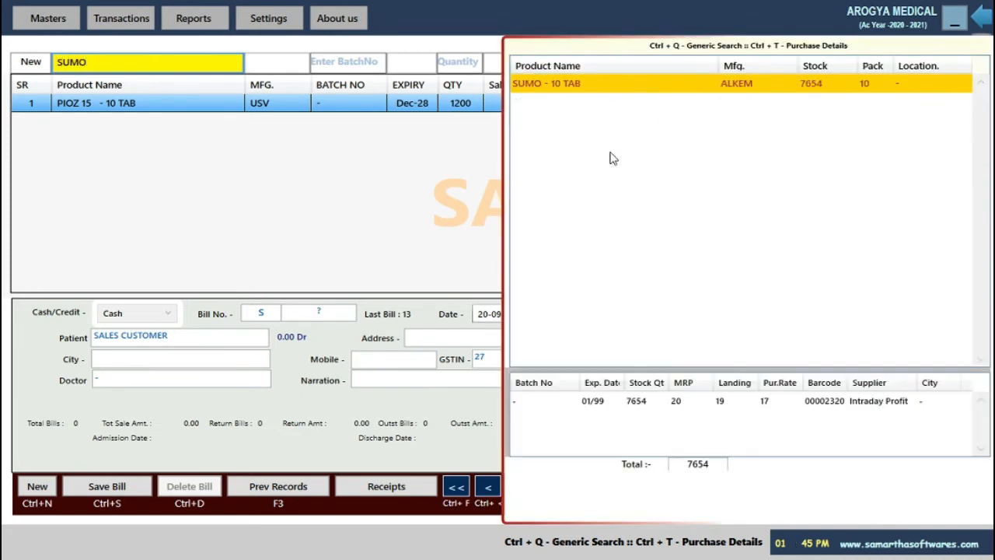
{"action": "key", "text": "Return"}
{"action": "key", "text": "Return"}
{"action": "type", "text": "100"}
{"action": "key", "text": "Return"}
{"action": "key", "text": "Return"}
{"action": "key", "text": "Return"}
{"action": "key", "text": "Return"}
{"action": "key", "text": "Return"}
{"action": "key", "text": "Return"}
{"action": "key", "text": "Return"}
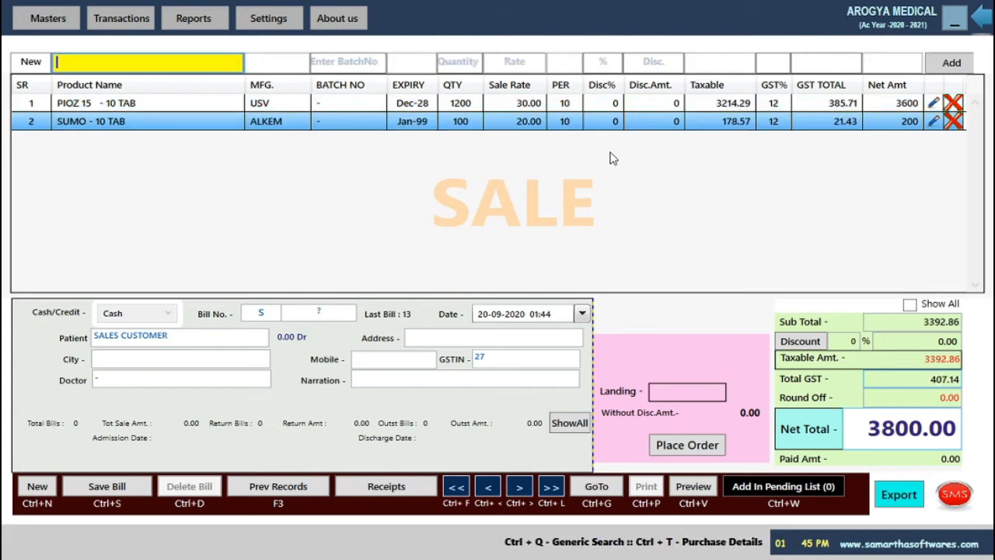
{"action": "key", "text": "Return"}
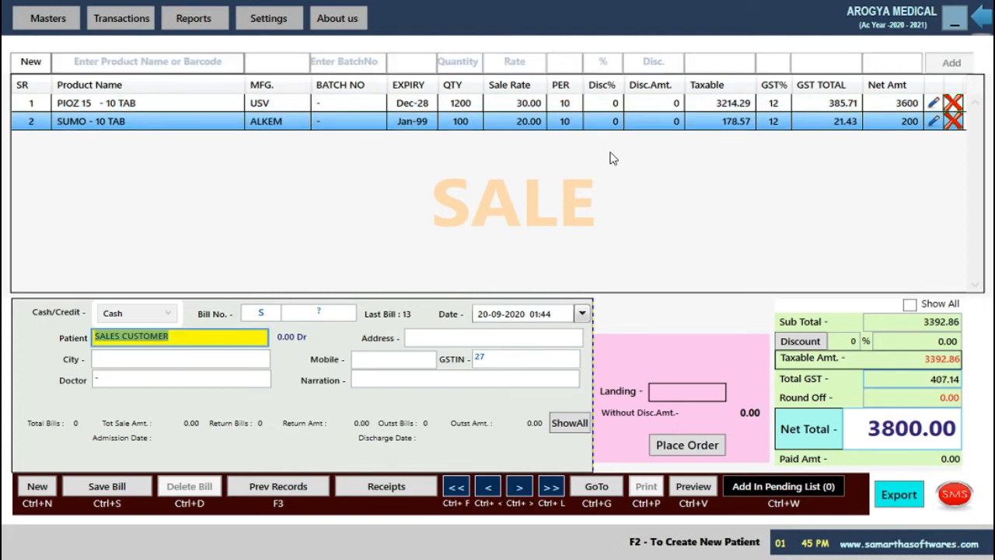
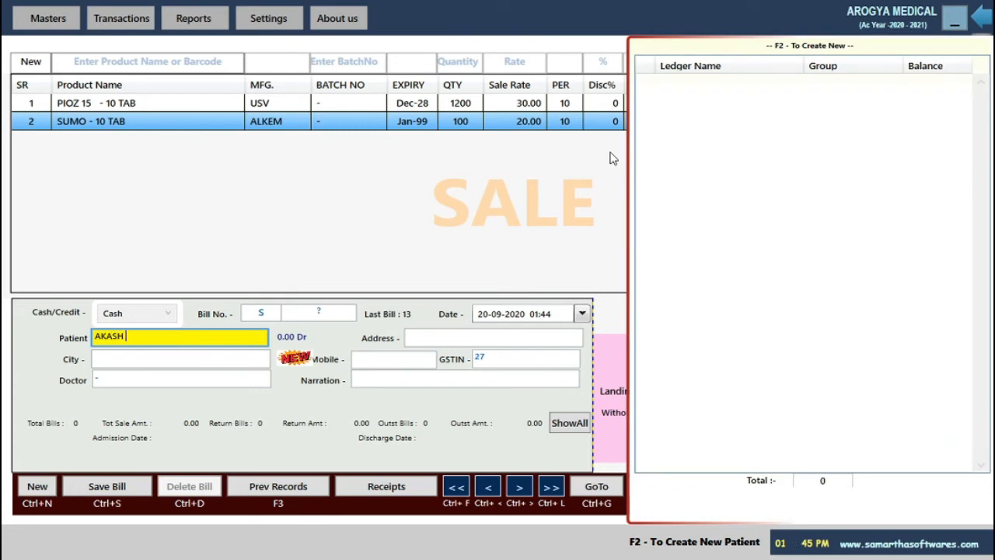
Fill in the new patient's name, address, city and mobile number, reaching the 3800.00 payment panel
{"action": "key", "text": "Return"}
{"action": "type", "text": "MIRAJ"}
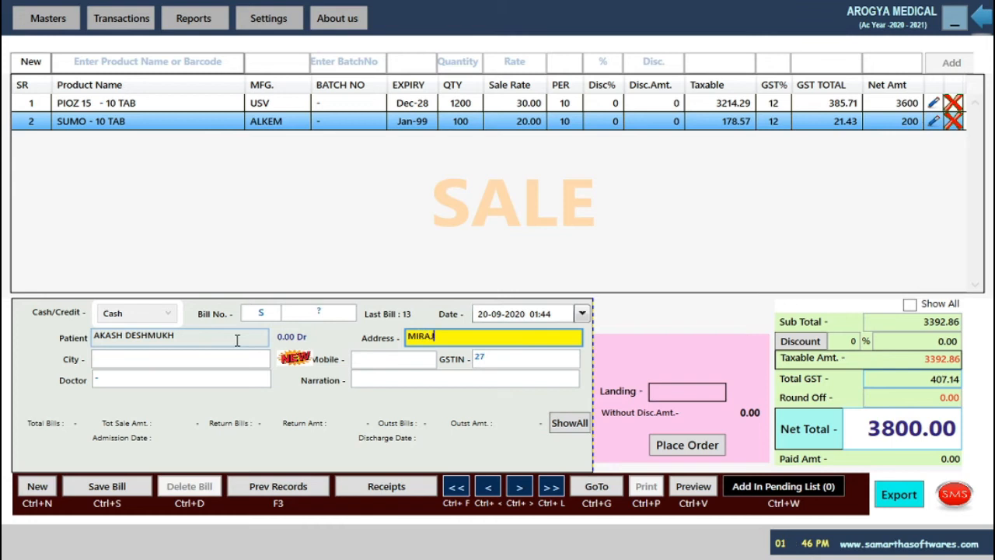
{"action": "key", "text": "Return"}
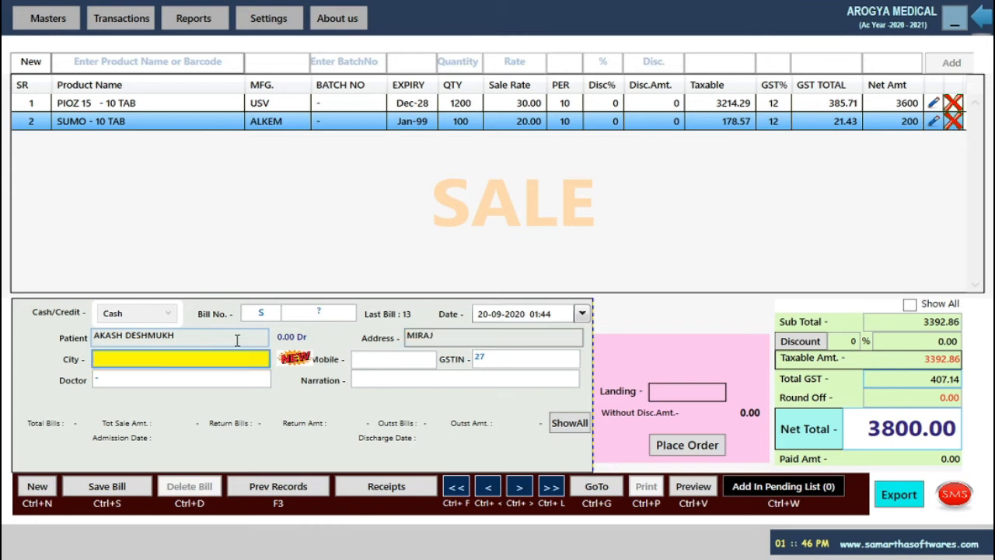
{"action": "type", "text": "MIRAJ"}
{"action": "key", "text": "Return"}
{"action": "key", "text": "Return"}
{"action": "key", "text": "shift+Tab"}
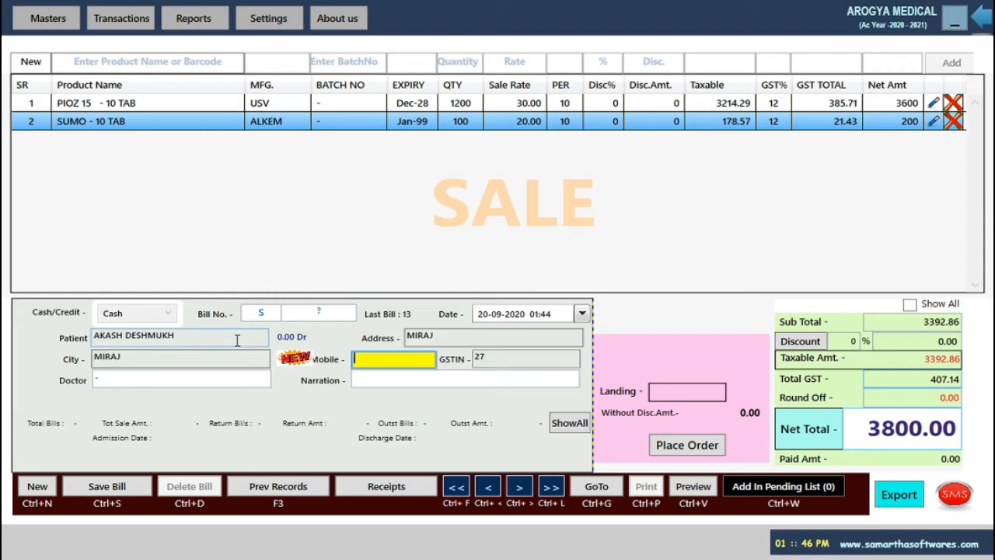
{"action": "key", "text": "Return"}
{"action": "key", "text": "Return"}
{"action": "key", "text": "Return"}
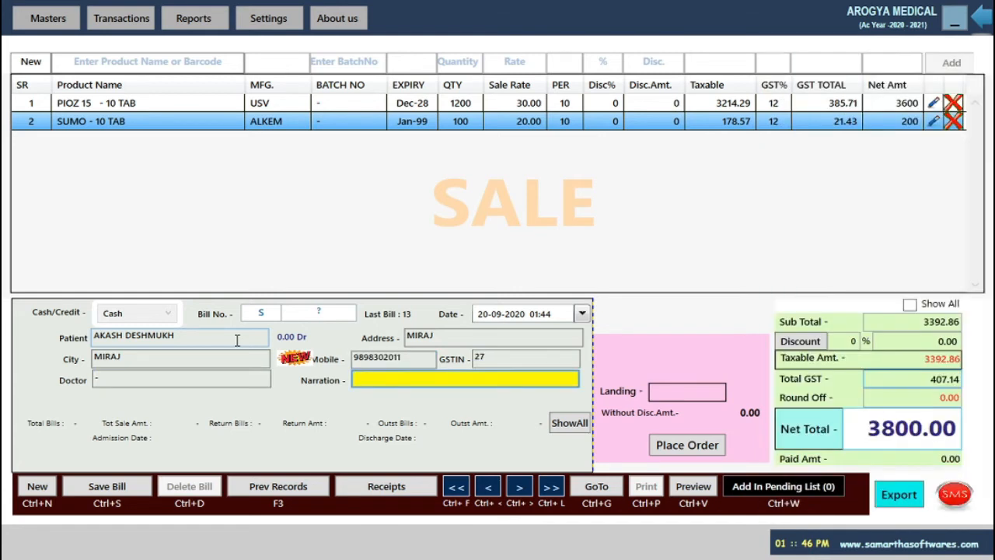
{"action": "key", "text": "Return"}
{"action": "key", "text": "Return"}
{"action": "key", "text": "Return"}
{"action": "key", "text": "Return"}
{"action": "key", "text": "Return"}
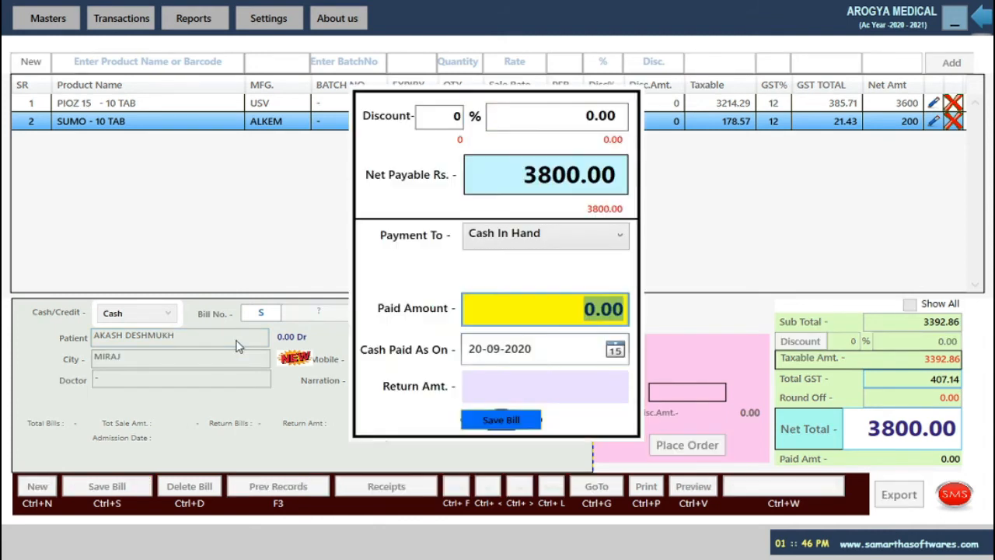
Pay 3800 on bill S 14, save it, and close its print preview without exporting
{"action": "type", "text": "3800"}
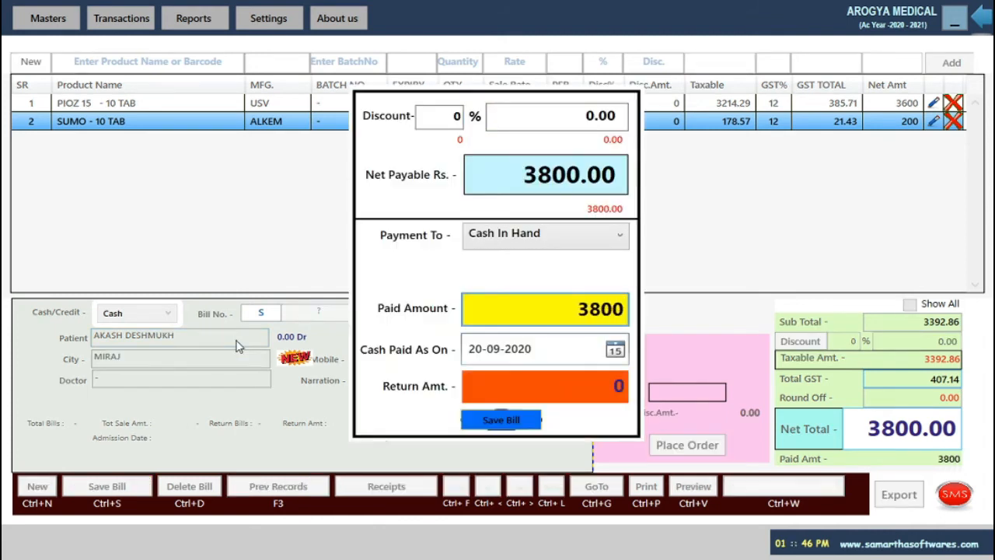
{"action": "key", "text": "Return"}
{"action": "key", "text": "Return"}
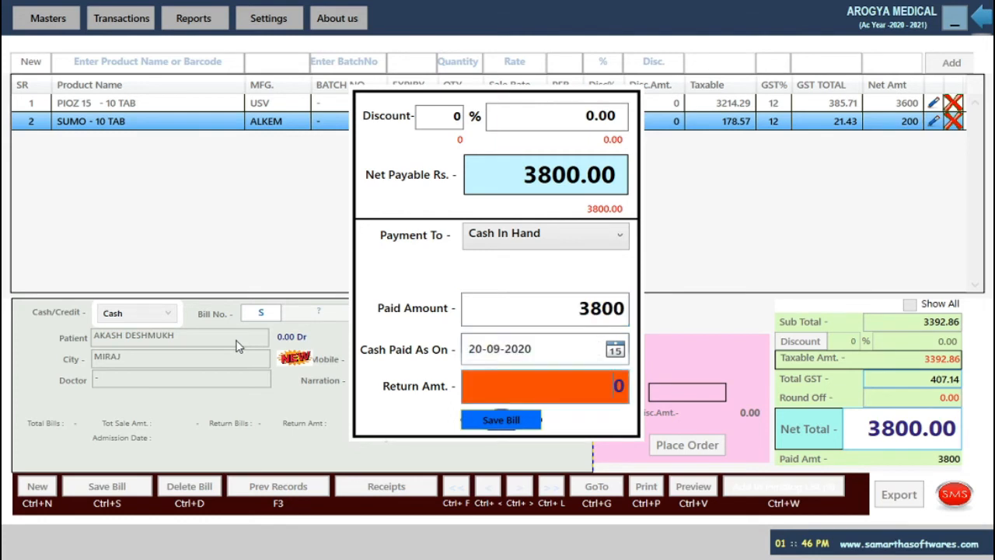
{"action": "key", "text": "Return"}
{"action": "key", "text": "Return"}
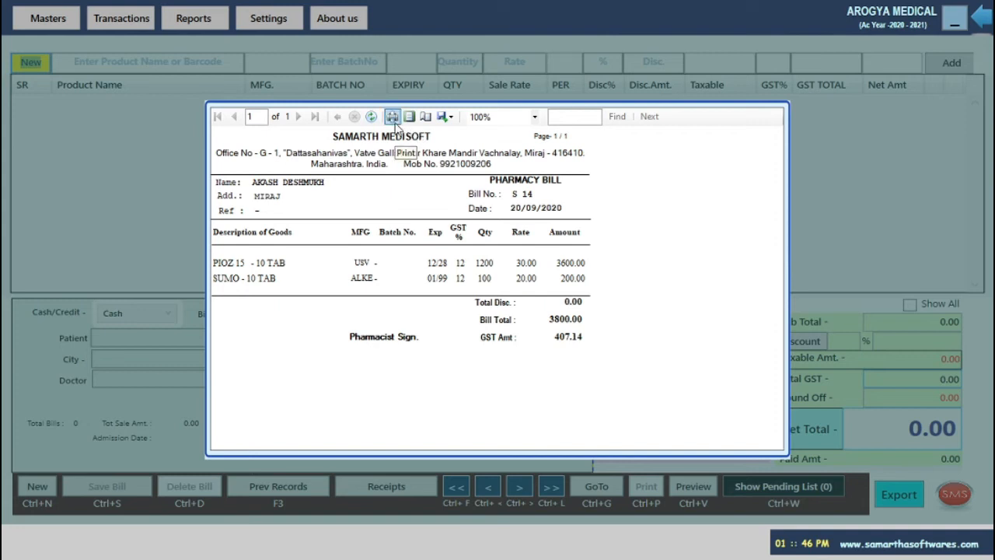
{"action": "left_click", "coordinate": [444, 117]}
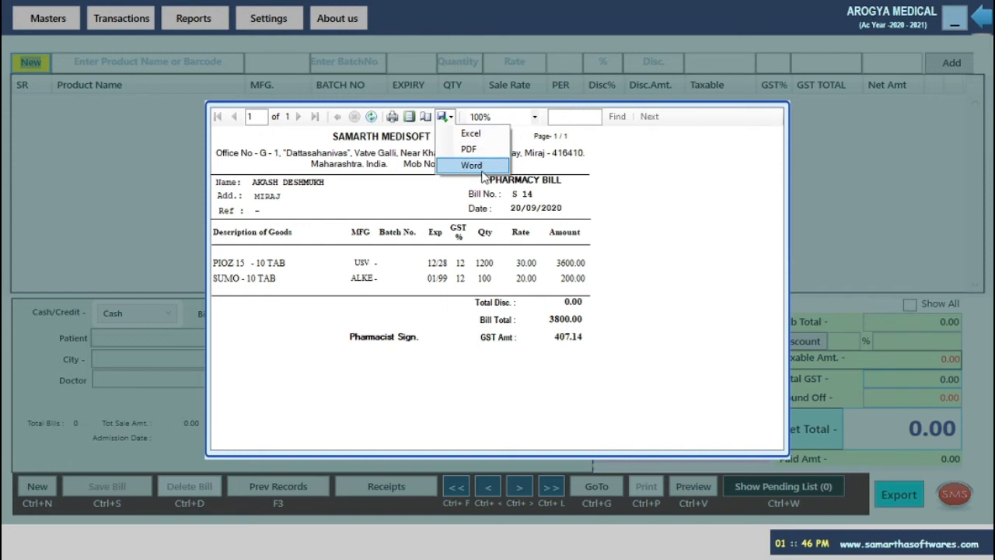
{"action": "left_click", "coordinate": [566, 290]}
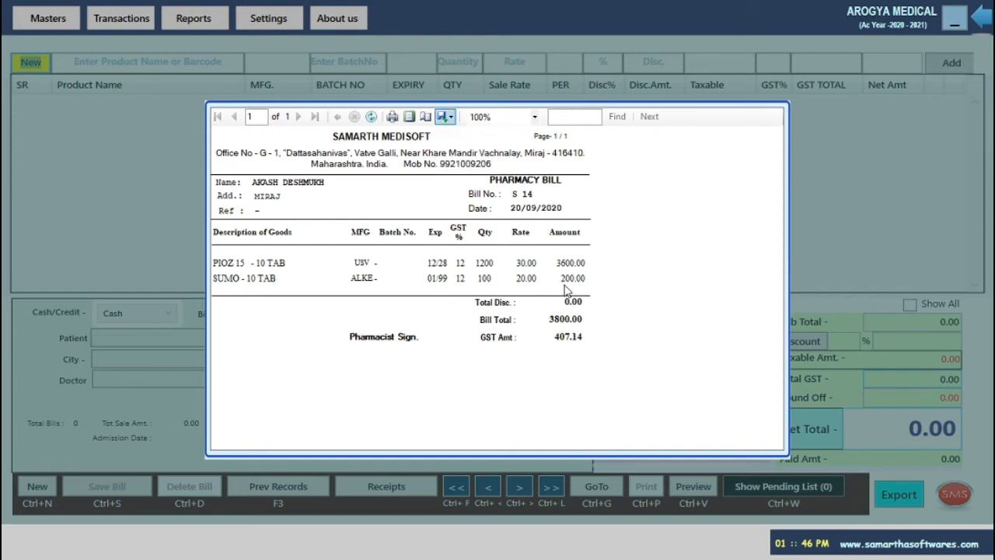
{"action": "key", "text": "Escape"}
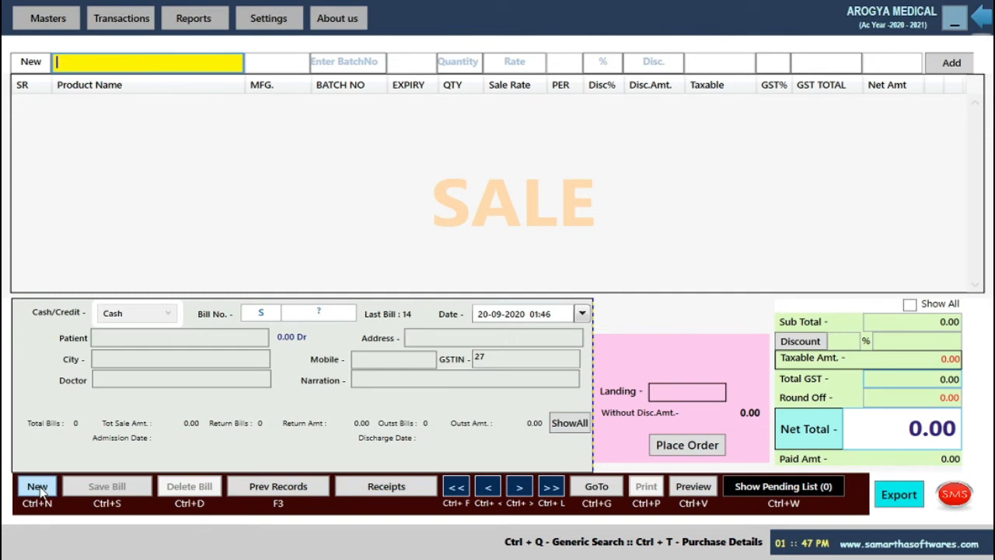
Show the sales summary from 01-04-2020 to 20-09-2020 and select bill 8
{"action": "left_click", "coordinate": [304, 493]}
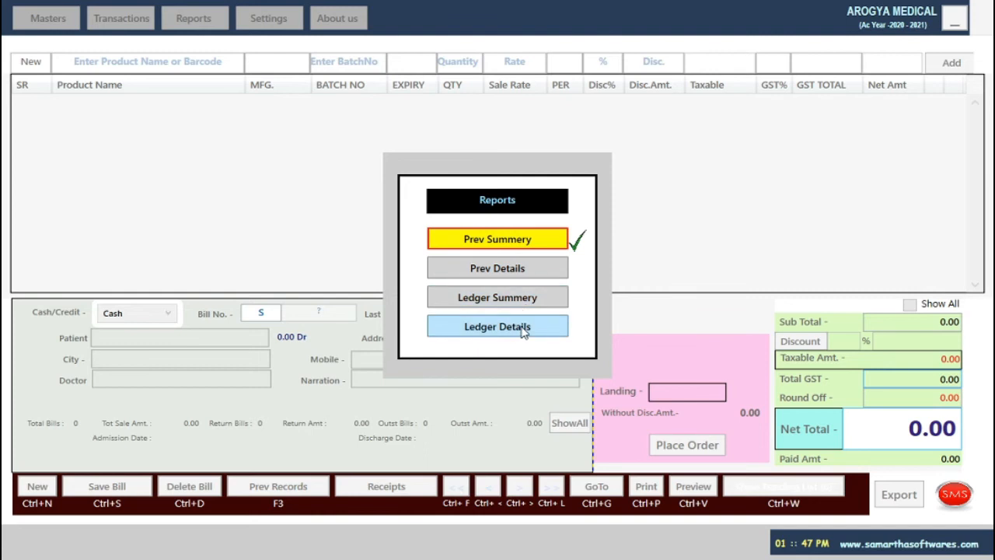
{"action": "left_click", "coordinate": [521, 244]}
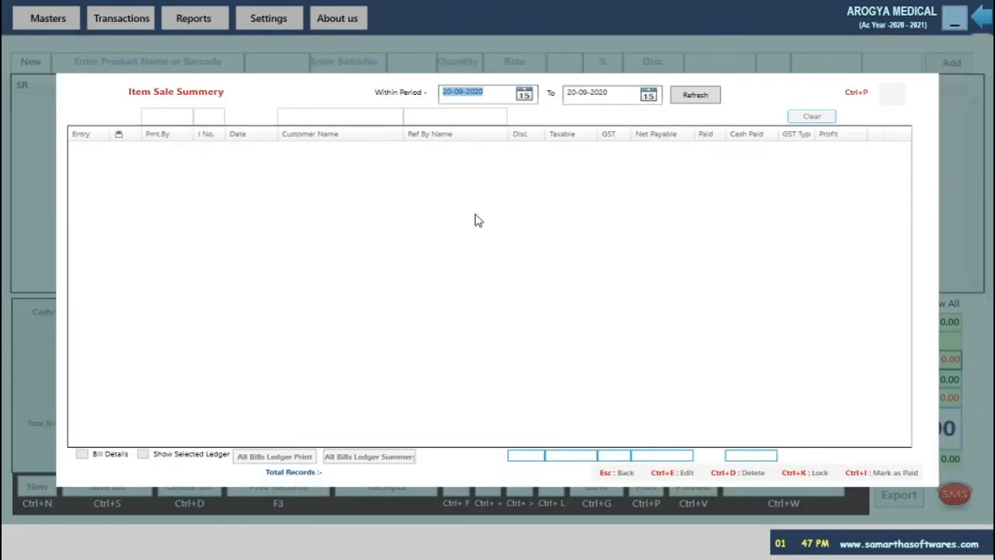
{"action": "type", "text": "1"}
{"action": "type", "text": "/4/2020"}
{"action": "key", "text": "Tab"}
{"action": "key", "text": "Tab"}
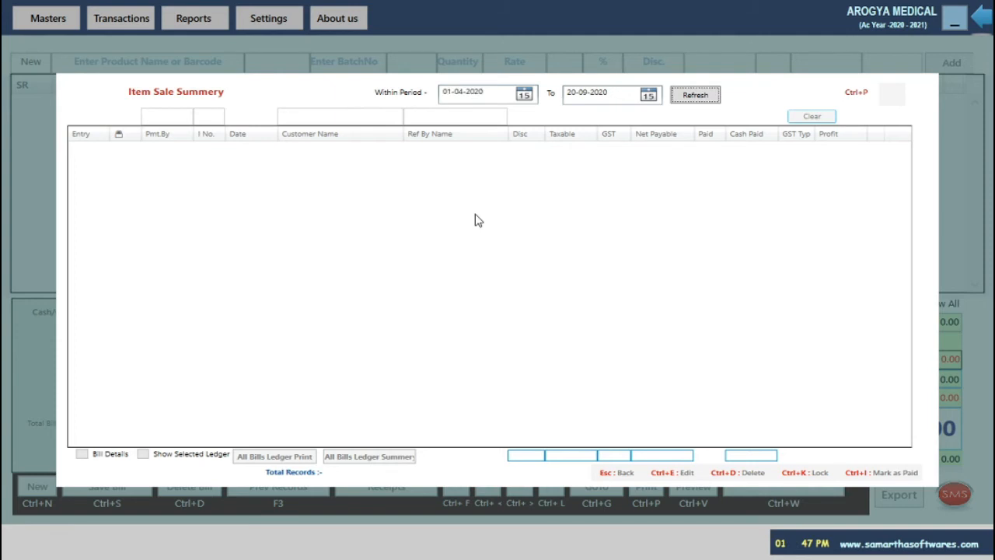
{"action": "key", "text": "Return"}
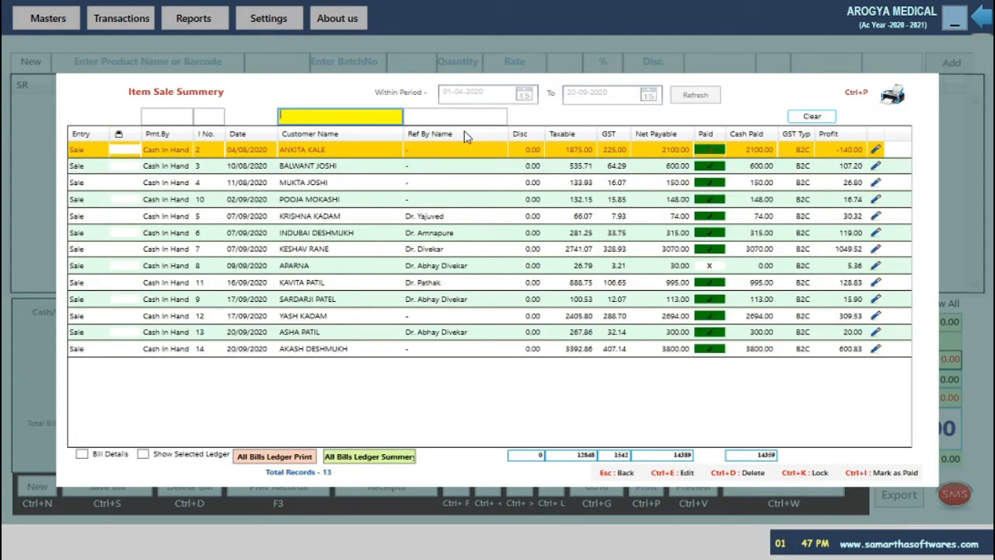
{"action": "left_click", "coordinate": [503, 273]}
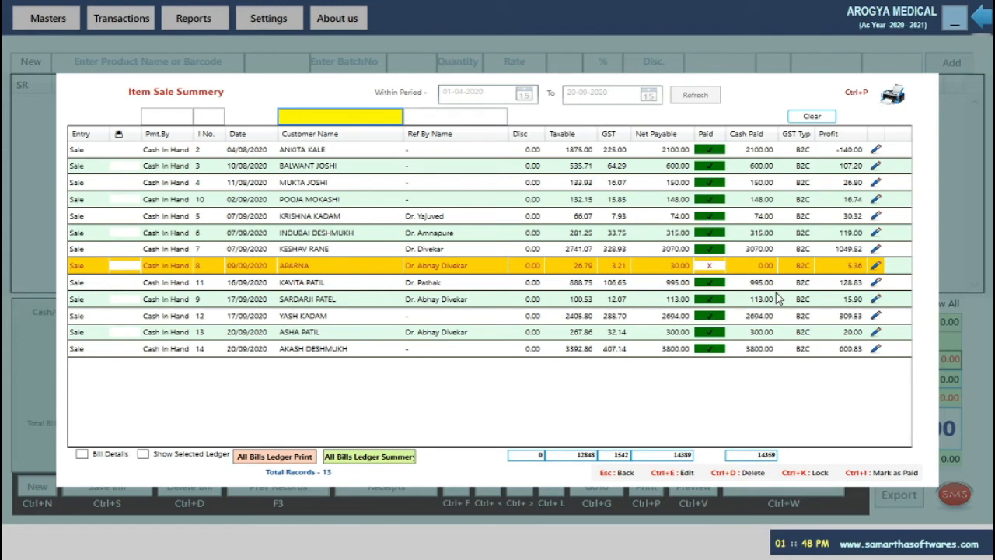
Open bill 8, then lock bill 11 from the previous sales summary
{"action": "key", "text": "ctrl+e"}
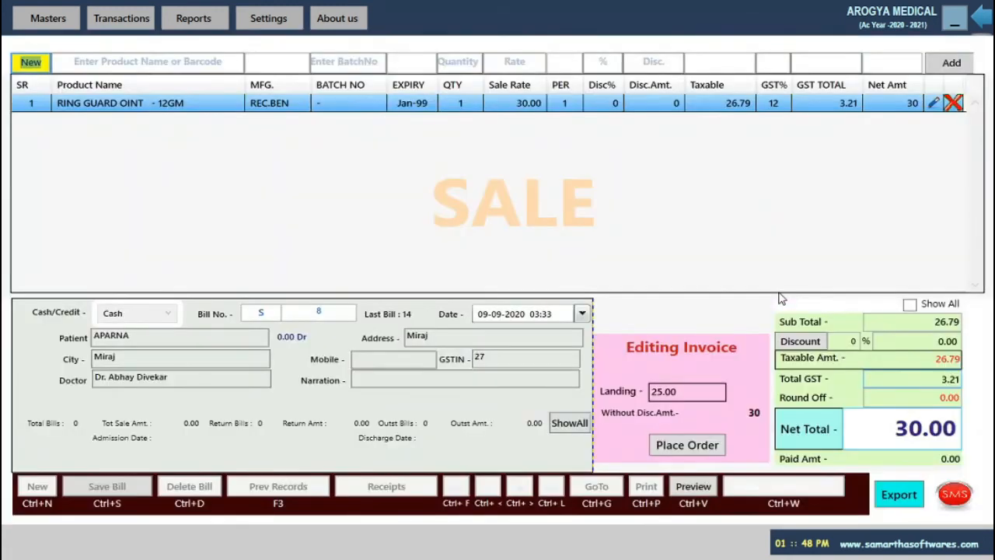
{"action": "key", "text": "F3"}
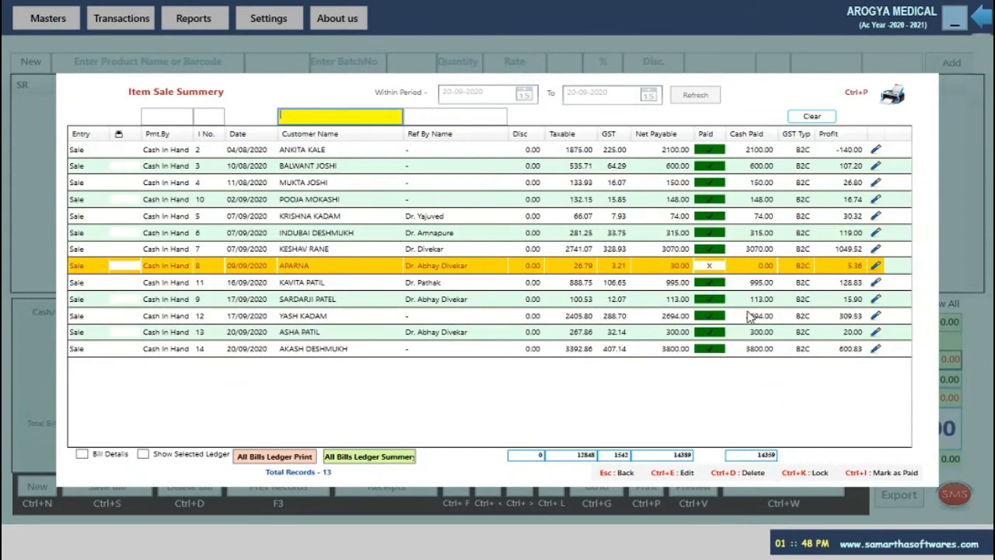
{"action": "left_click", "coordinate": [650, 288]}
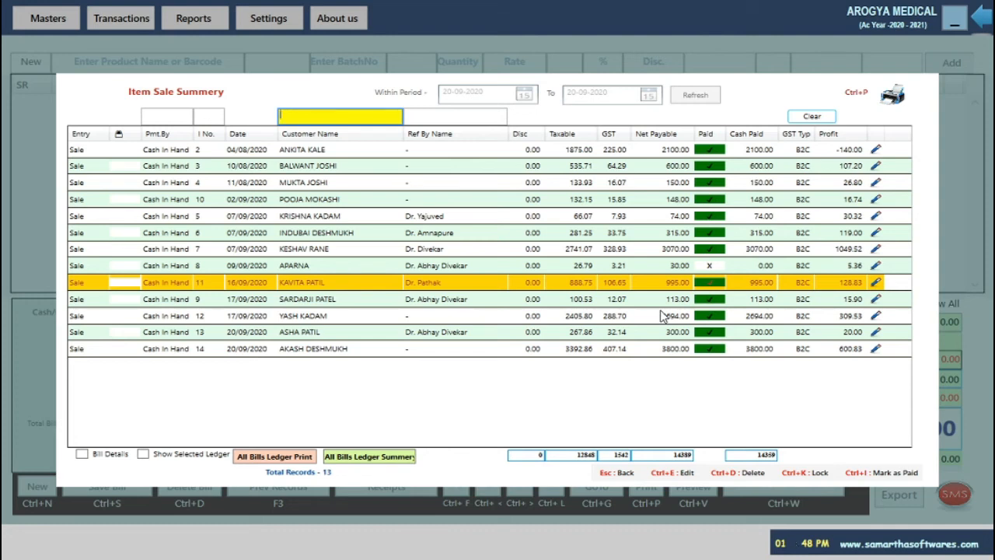
{"action": "key", "text": "ctrl+k"}
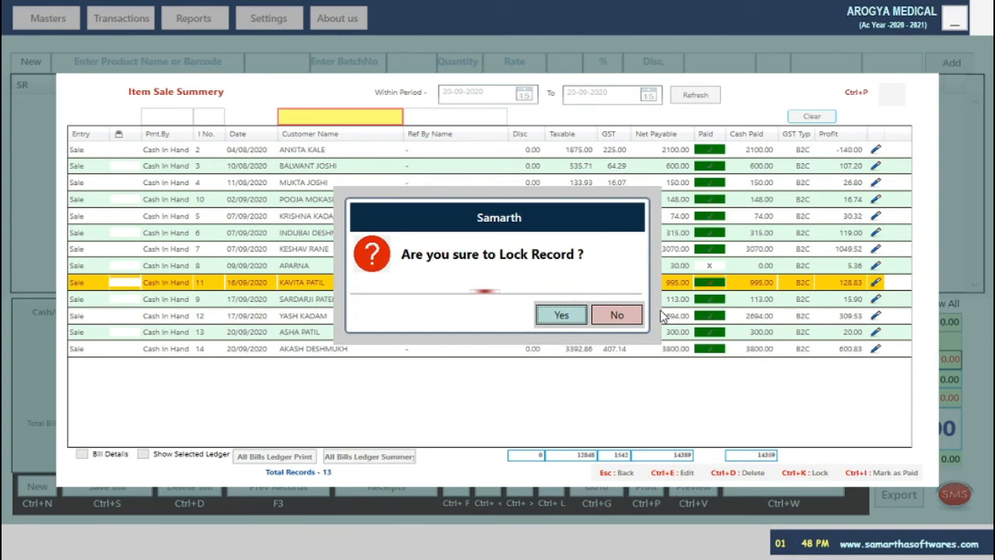
{"action": "key", "text": "Return"}
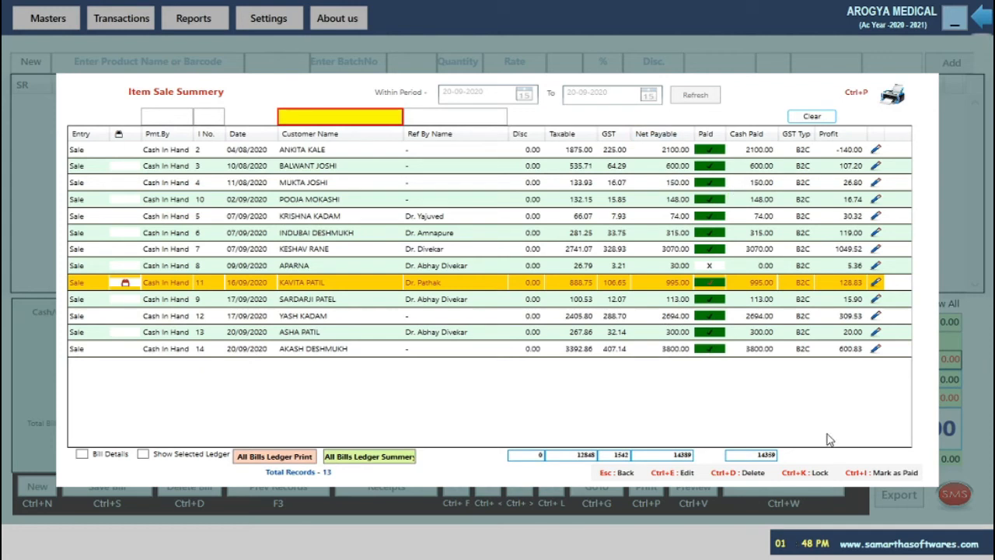
{"action": "key", "text": "Escape"}
{"action": "key", "text": "Escape"}
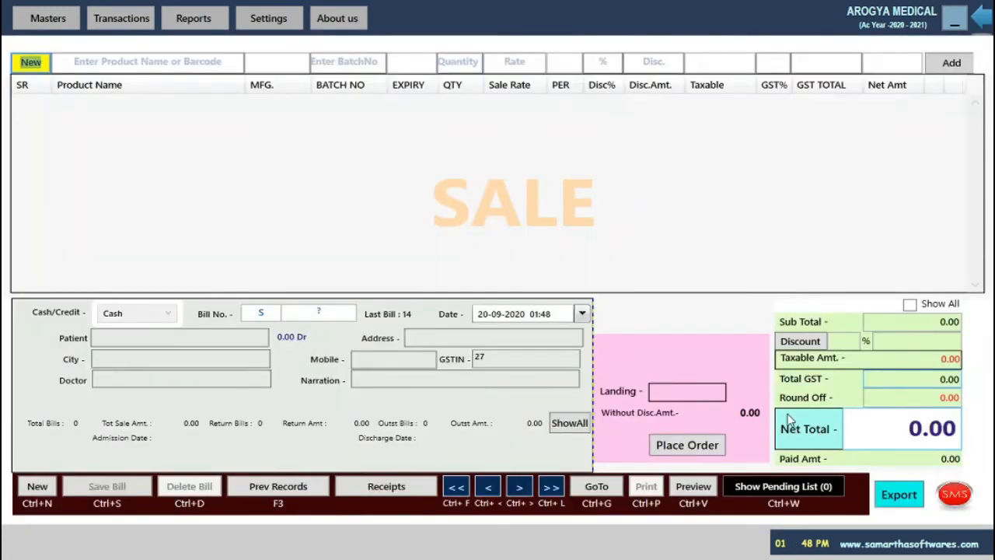
Load locked sale invoice 11 with Ctrl+G (5 items, net total 995.00)
{"action": "key", "text": "ctrl+g"}
{"action": "type", "text": "11"}
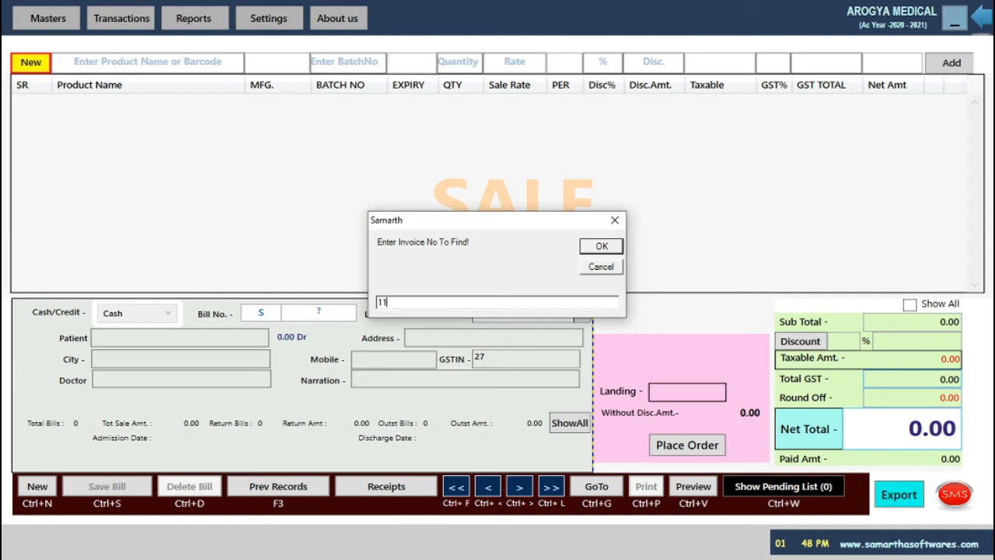
{"action": "key", "text": "Return"}
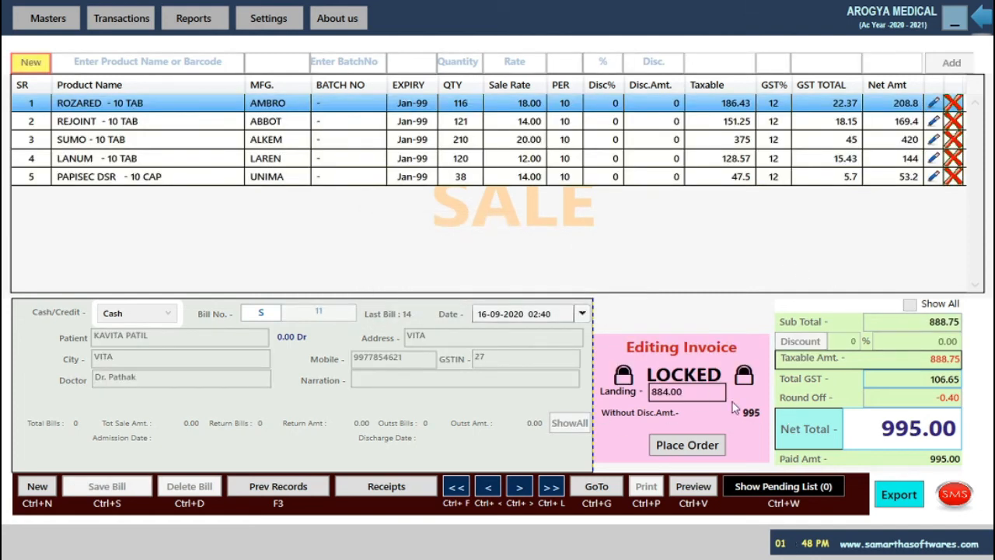
{"action": "key", "text": "F3"}
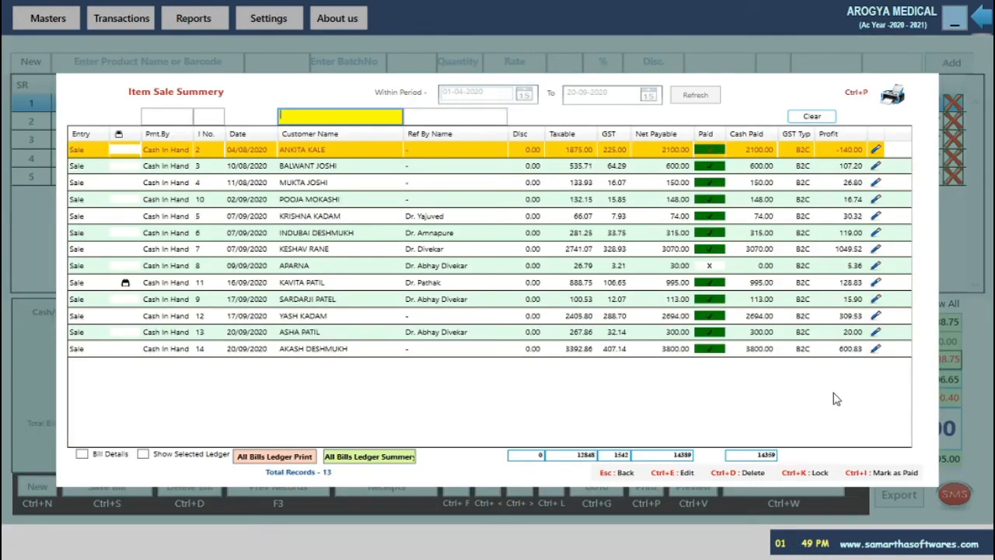
{"action": "key", "text": "Escape"}
{"action": "key", "text": "Escape"}
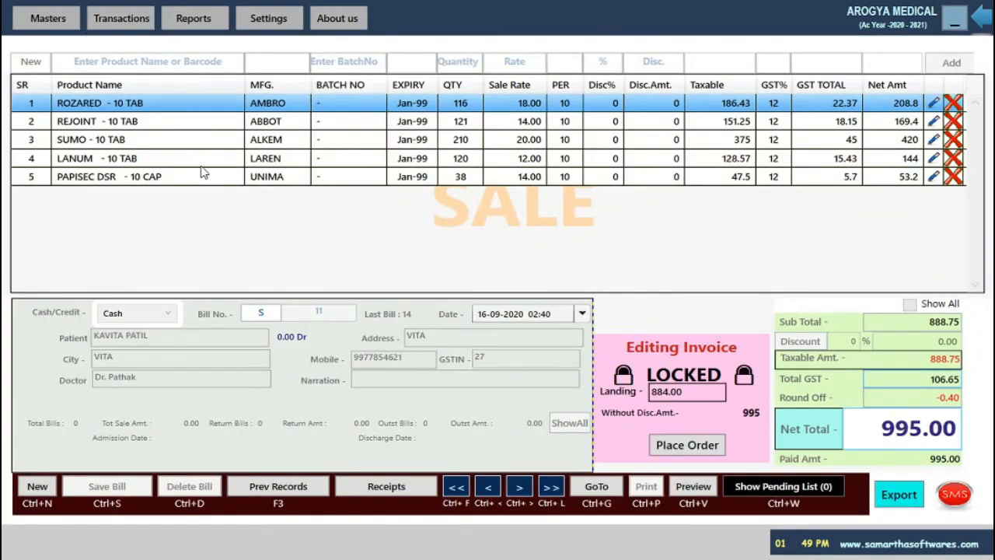
{"action": "left_click", "coordinate": [283, 490]}
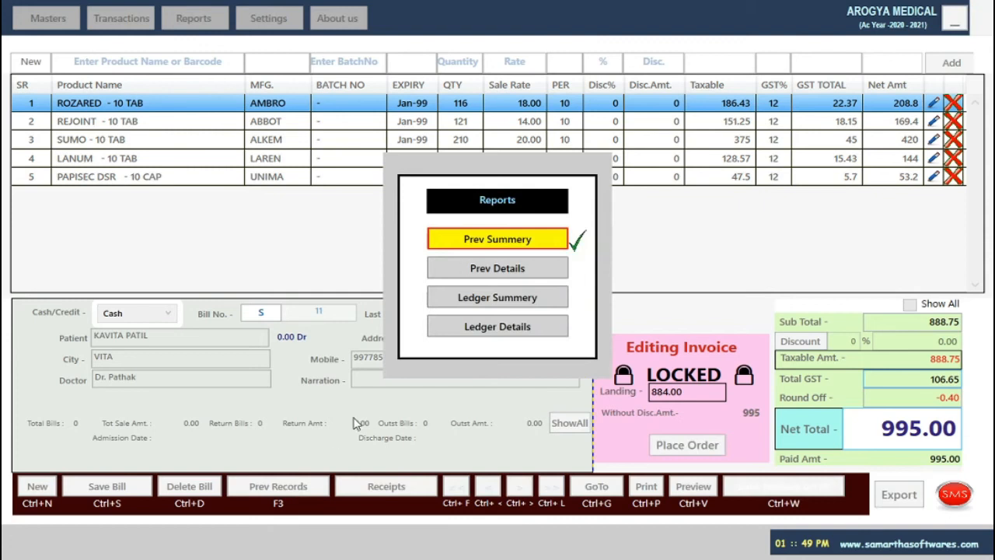
{"action": "left_click", "coordinate": [472, 273]}
{"action": "type", "text": "1/4/2020"}
{"action": "key", "text": "Tab"}
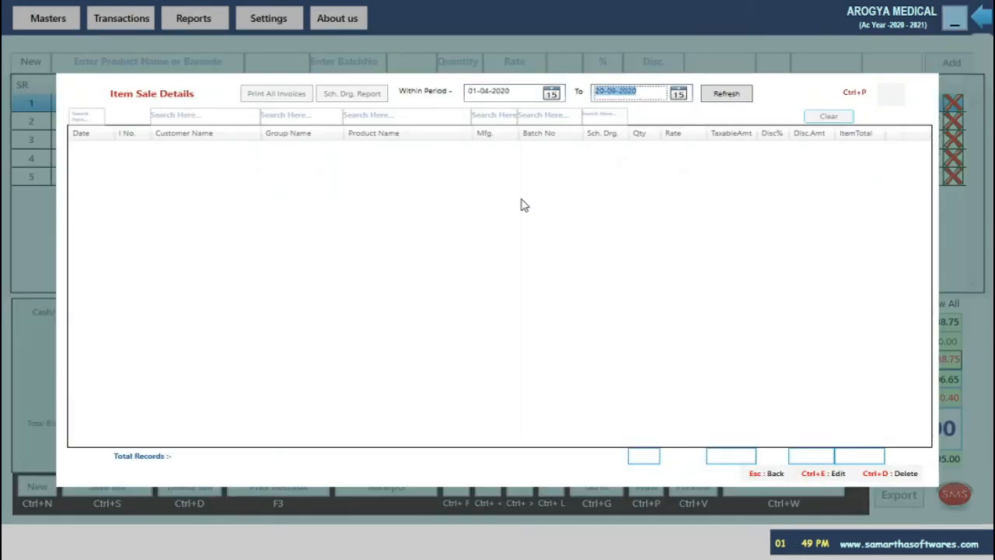
{"action": "key", "text": "Tab"}
{"action": "key", "text": "Return"}
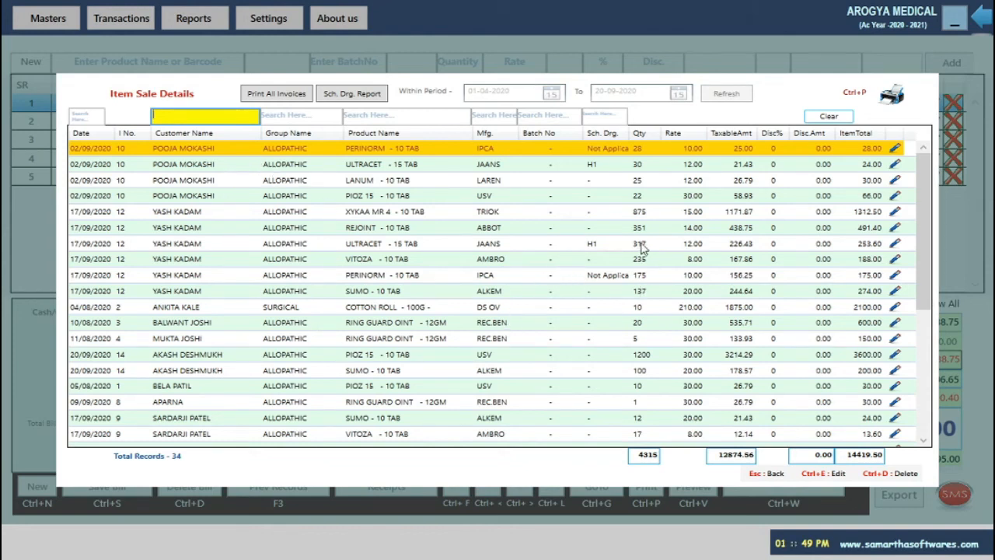
{"action": "scroll", "coordinate": [723, 325], "scroll_direction": "down", "scroll_amount": 4}
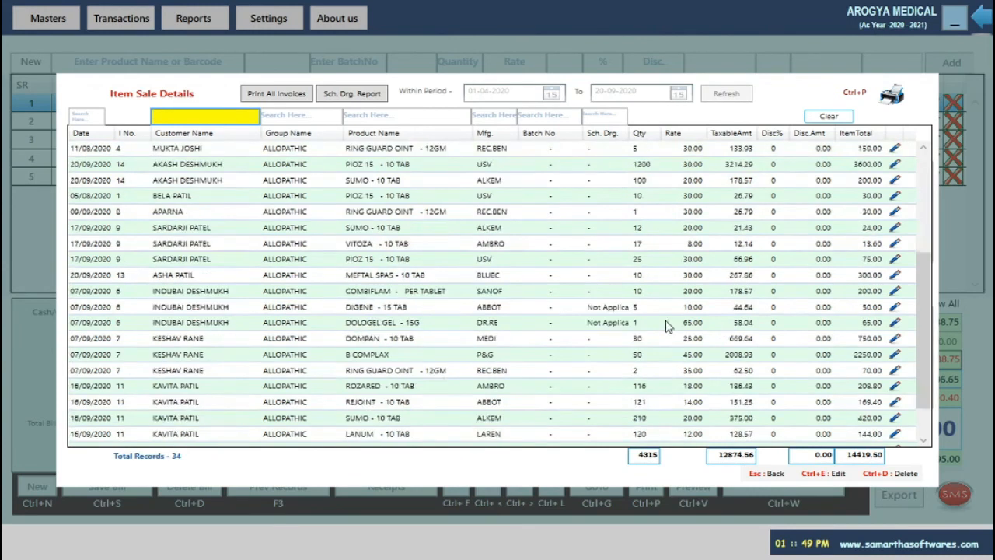
{"action": "scroll", "coordinate": [433, 309], "scroll_direction": "down", "scroll_amount": 1}
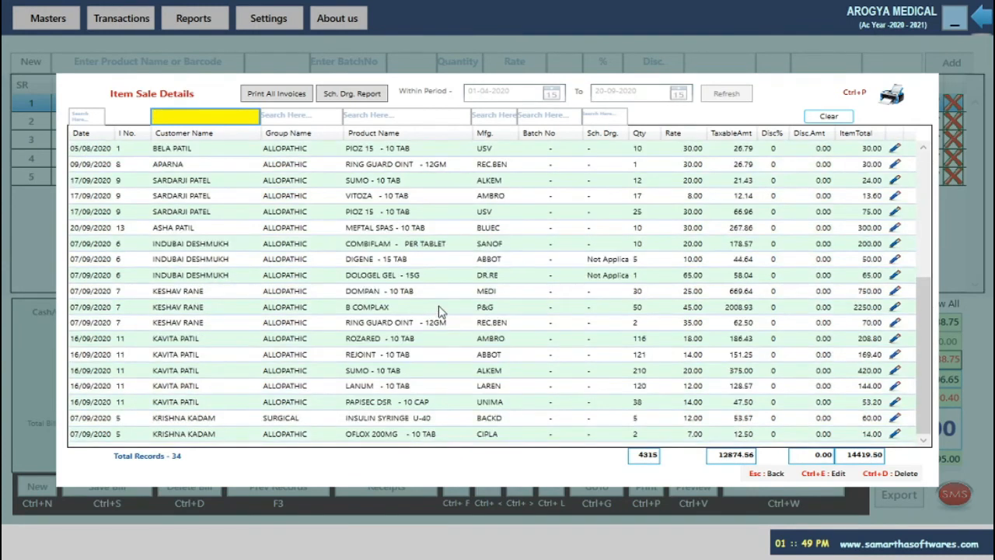
{"action": "scroll", "coordinate": [544, 336], "scroll_direction": "up", "scroll_amount": 4}
{"action": "scroll", "coordinate": [544, 336], "scroll_direction": "up", "scroll_amount": 1}
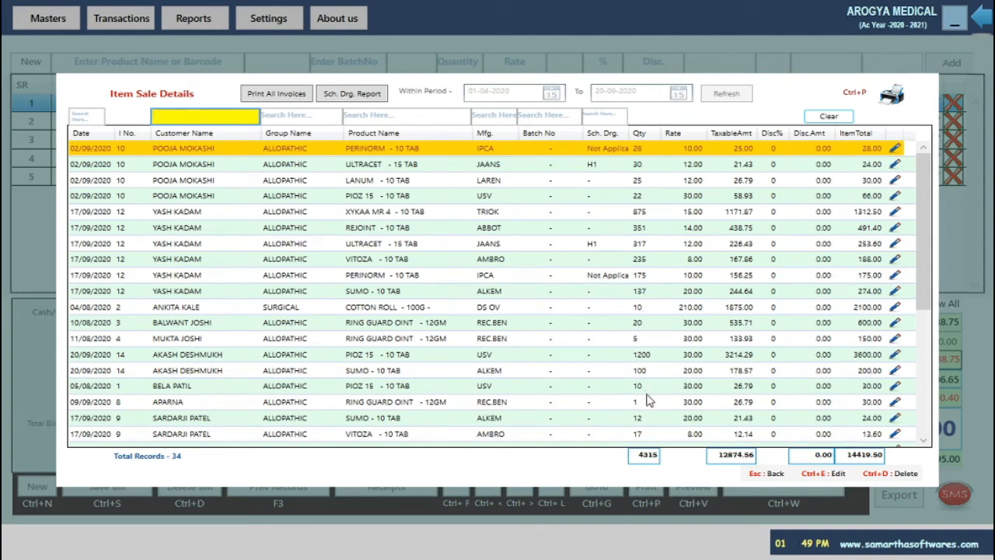
{"action": "key", "text": "Escape"}
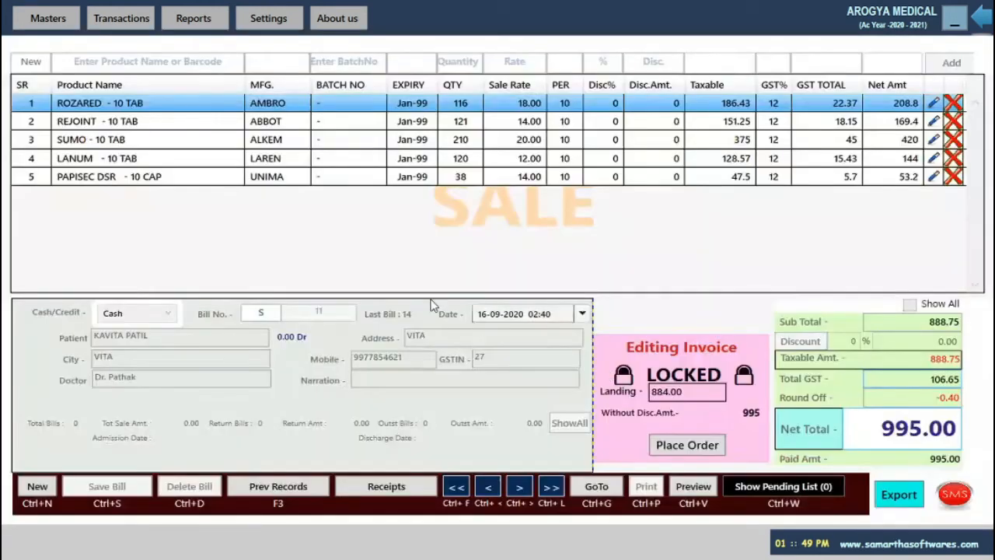
Open the new customer's Ledger Book, inspect the 20-Sep-20 sale entry, then close it
{"action": "left_click", "coordinate": [282, 496]}
{"action": "left_click", "coordinate": [501, 300]}
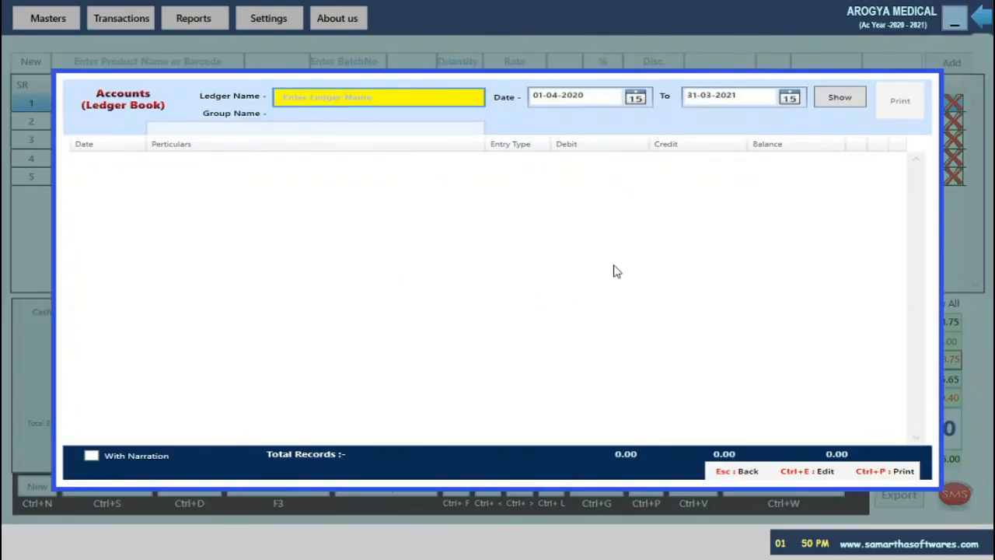
{"action": "type", "text": "o"}
{"action": "key", "text": "BackSpace"}
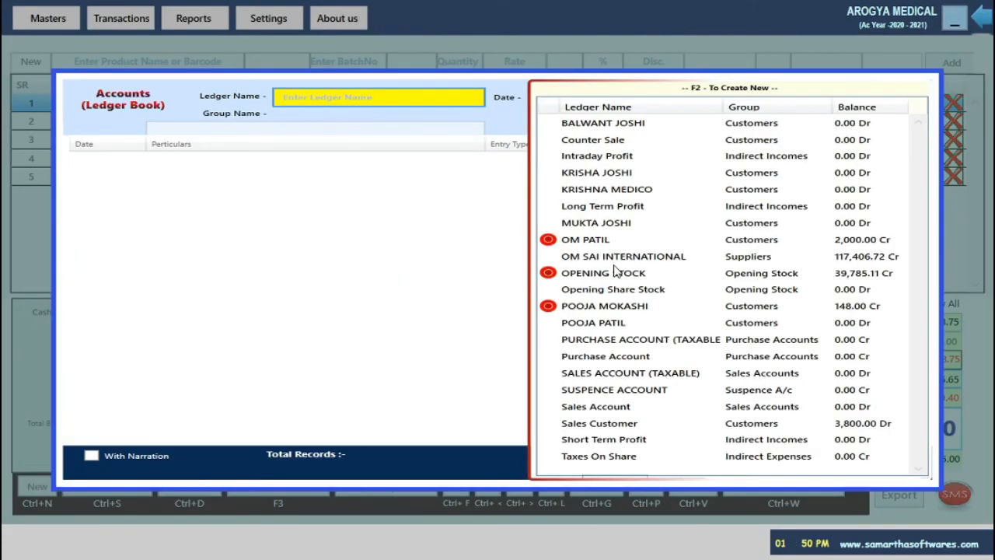
{"action": "type", "text": "AKA"}
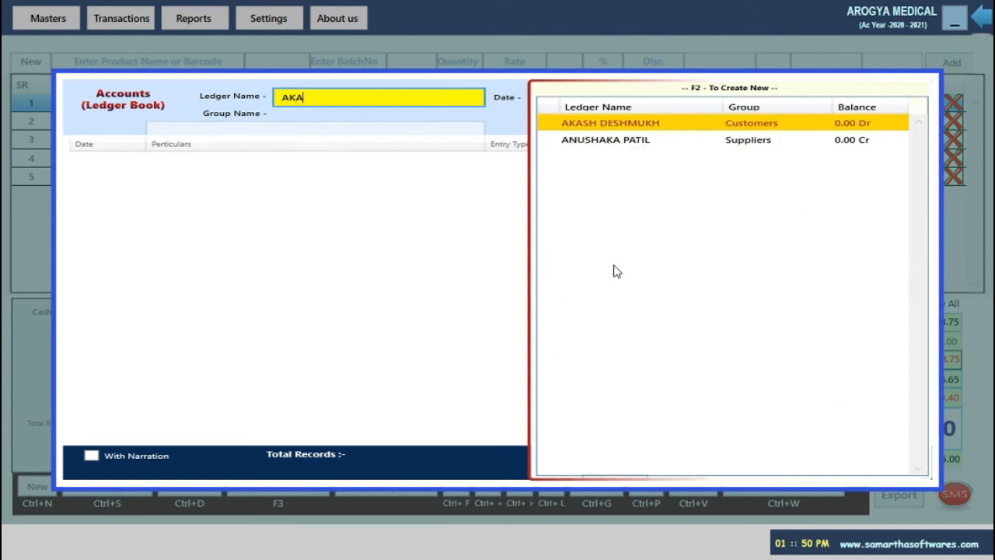
{"action": "key", "text": "Return"}
{"action": "key", "text": "Return"}
{"action": "key", "text": "Return"}
{"action": "key", "text": "Return"}
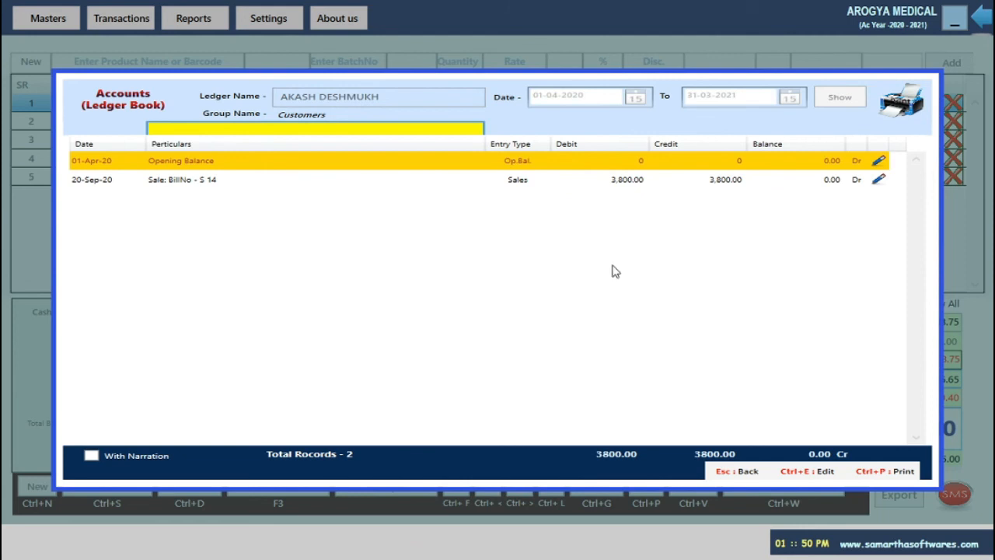
{"action": "left_click", "coordinate": [212, 180]}
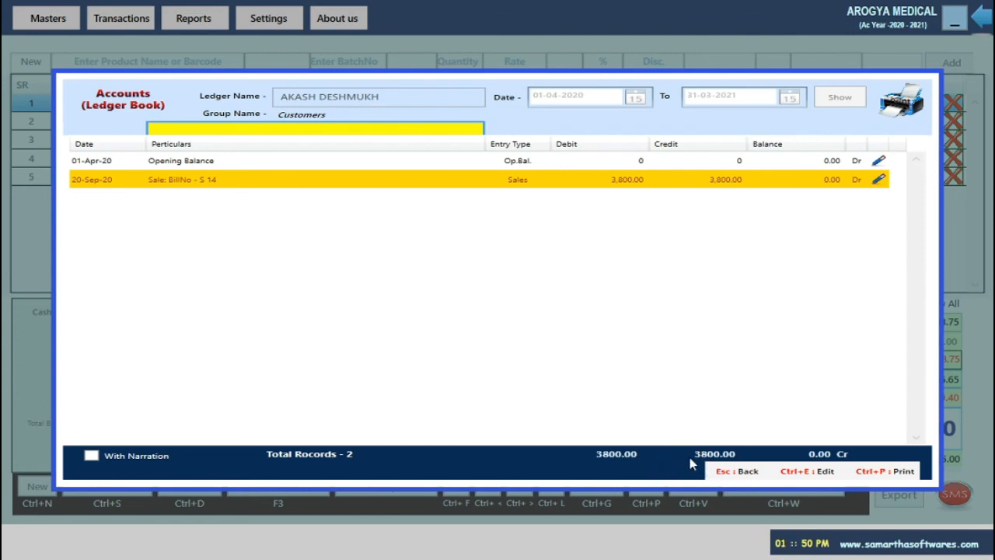
{"action": "key", "text": "Escape"}
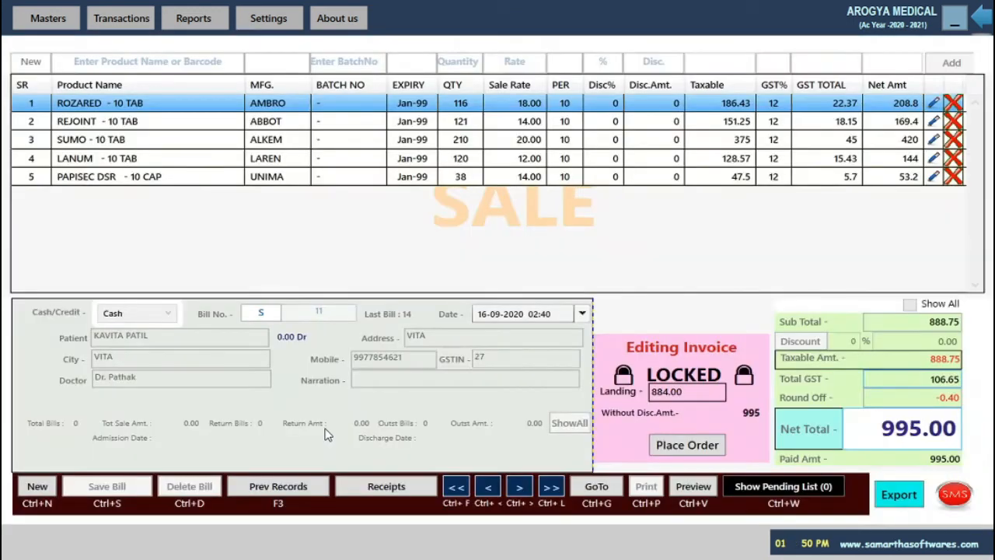
Close the sale window, confirming the exit with Yes
{"action": "left_click", "coordinate": [269, 486]}
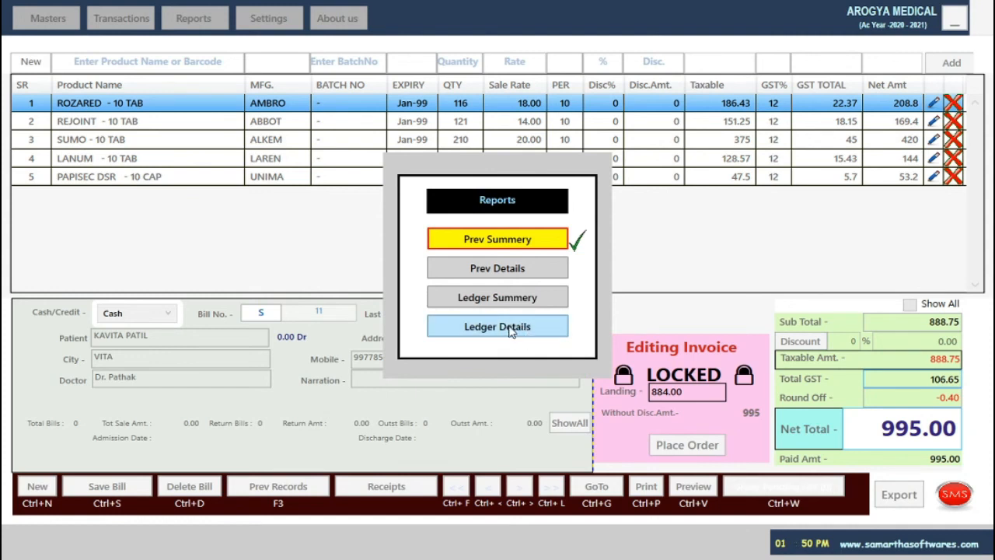
{"action": "key", "text": "Escape"}
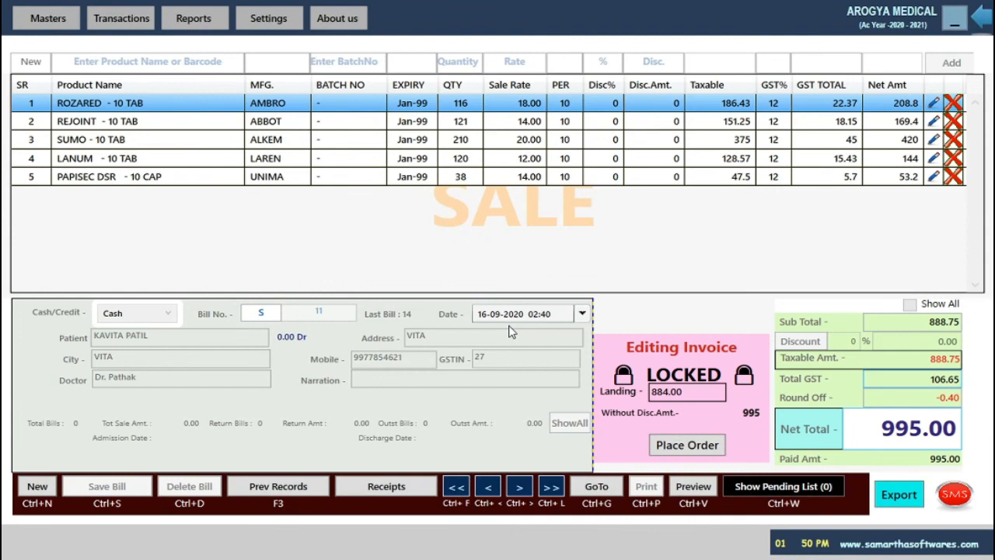
{"action": "key", "text": "Escape"}
{"action": "left_click", "coordinate": [557, 318]}
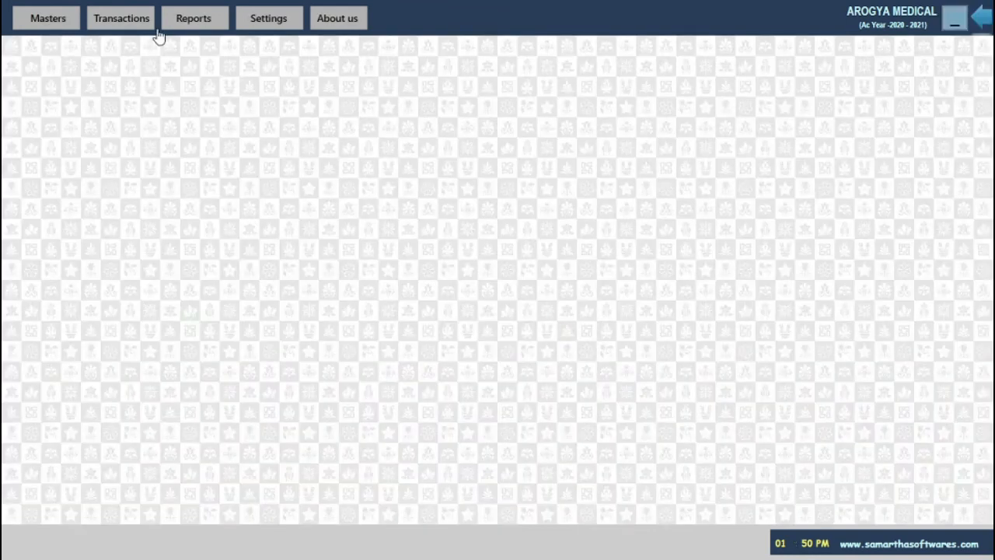
Open the Stock Window report and view movements for B COMPLEX and MEFTAL SPAS - 10 TAB
{"action": "left_click", "coordinate": [211, 22]}
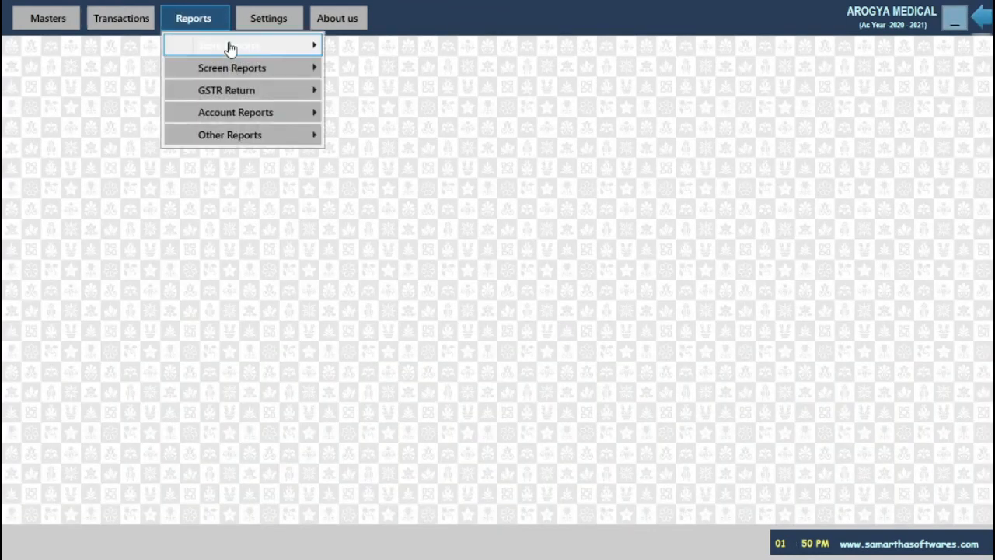
{"action": "mouse_move", "coordinate": [229, 45]}
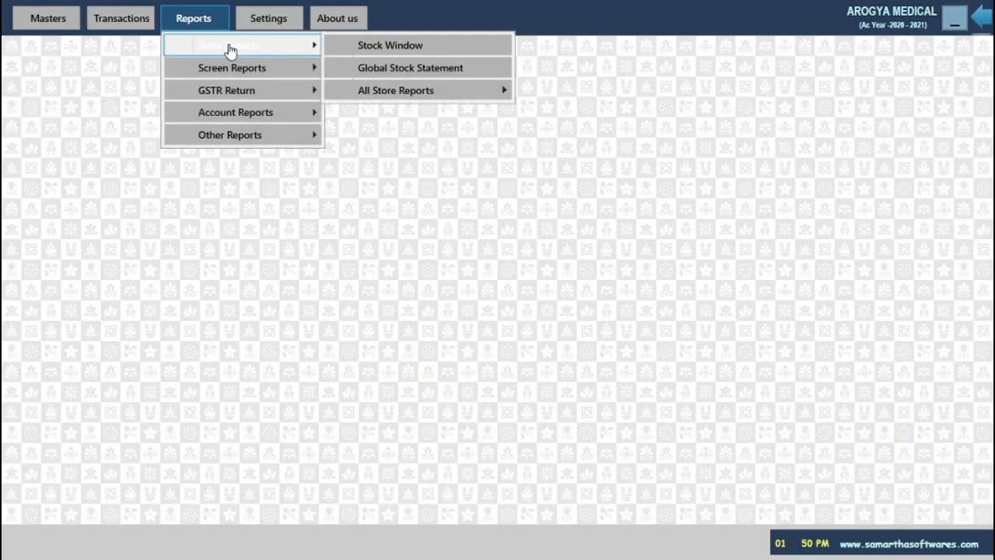
{"action": "left_click", "coordinate": [382, 48]}
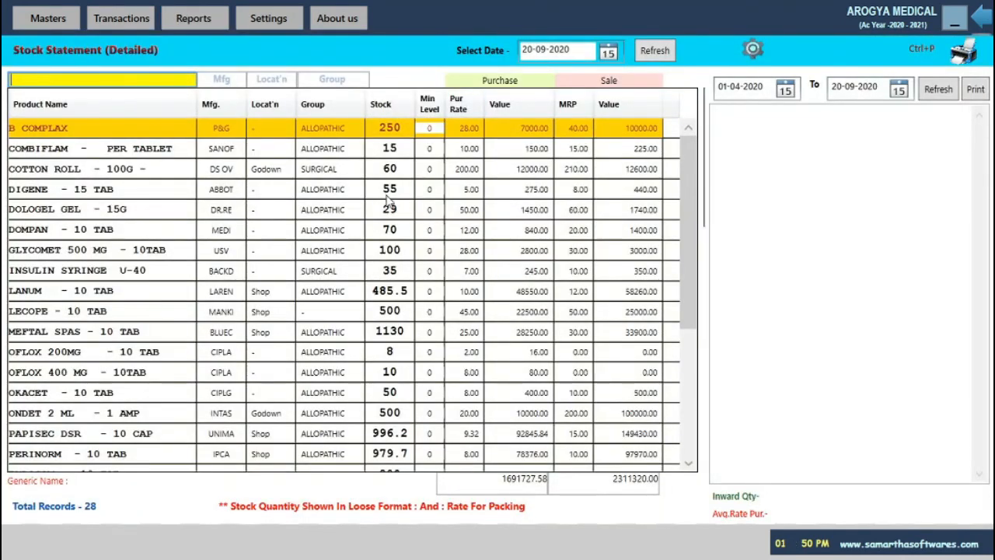
{"action": "left_click", "coordinate": [131, 132]}
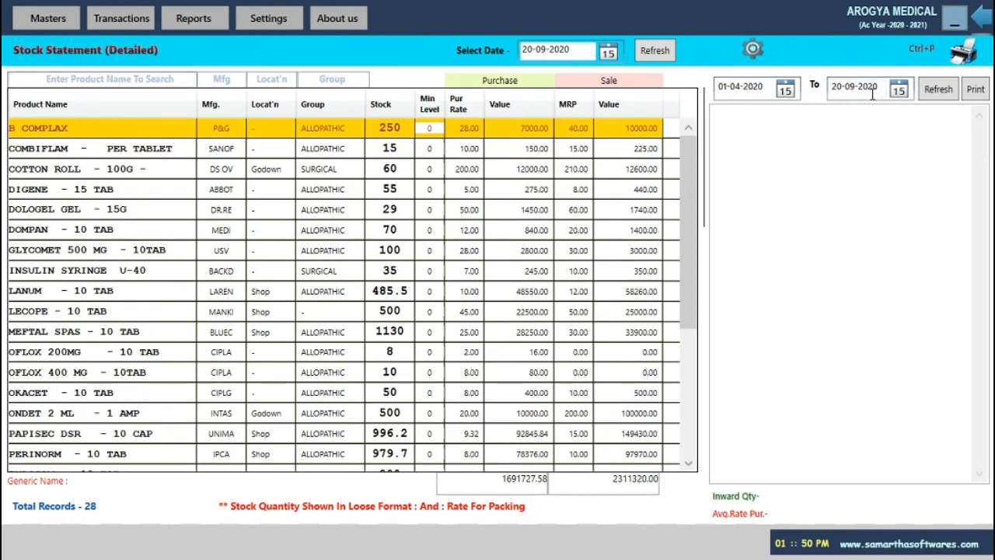
{"action": "left_click", "coordinate": [939, 94]}
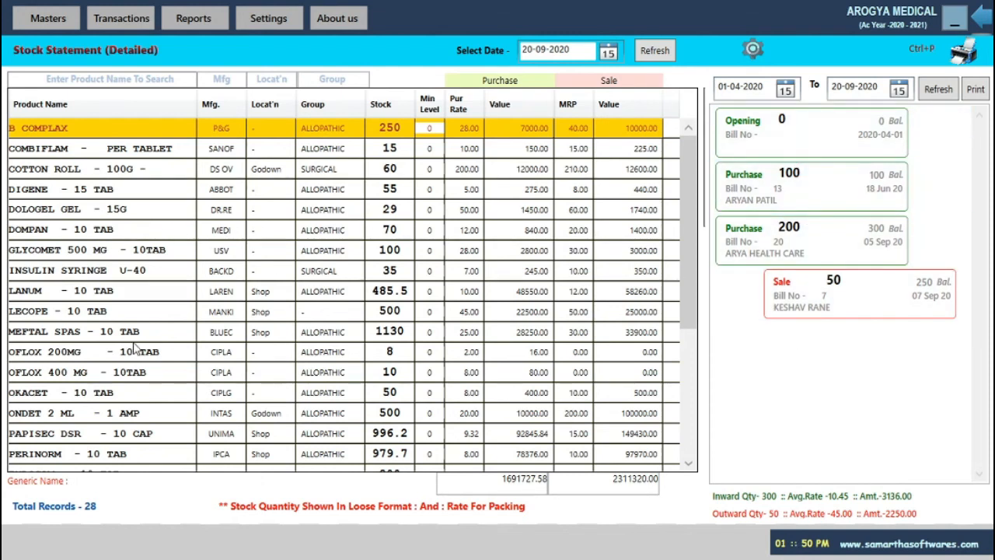
{"action": "left_click", "coordinate": [240, 332]}
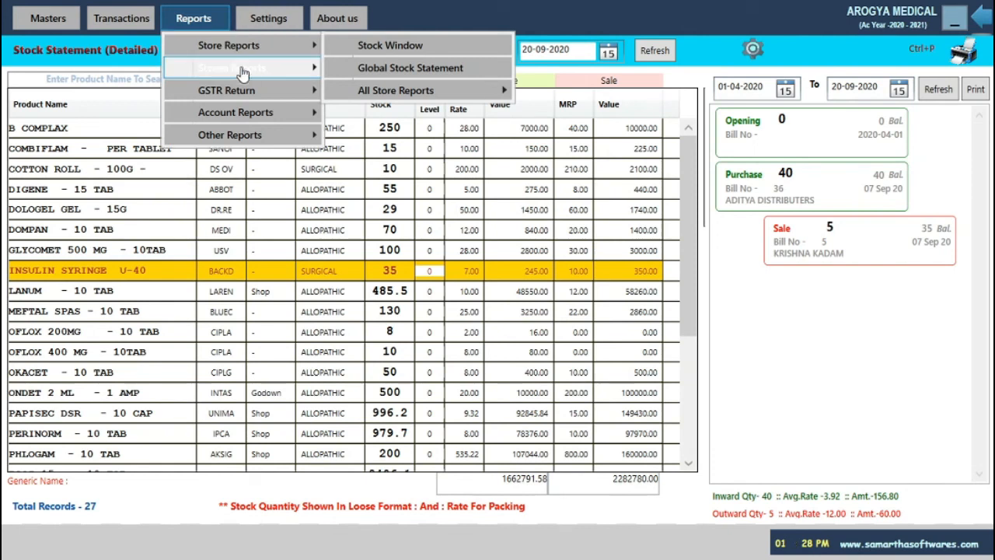
Open the Ledger Book account report with start date 01-04-2020
{"action": "mouse_move", "coordinate": [243, 75]}
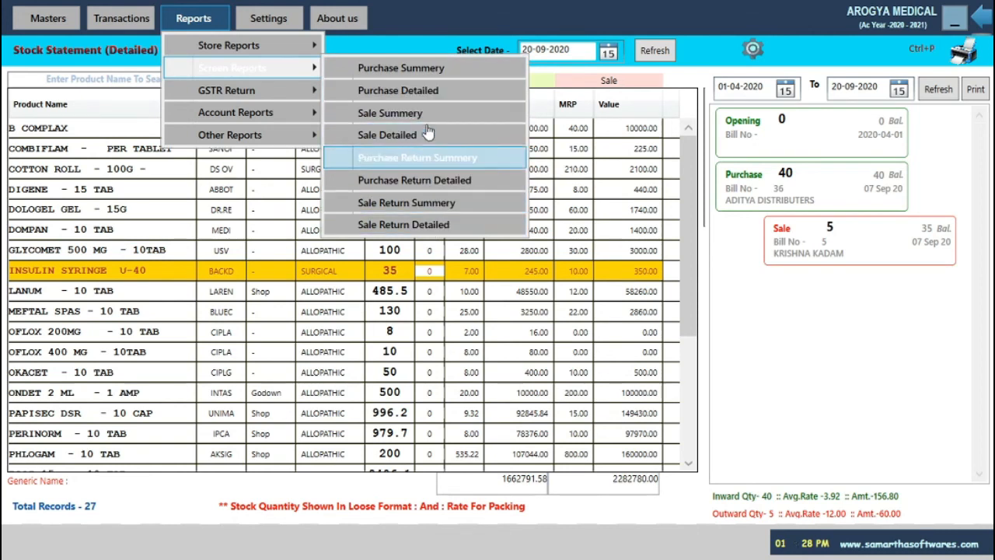
{"action": "mouse_move", "coordinate": [303, 90]}
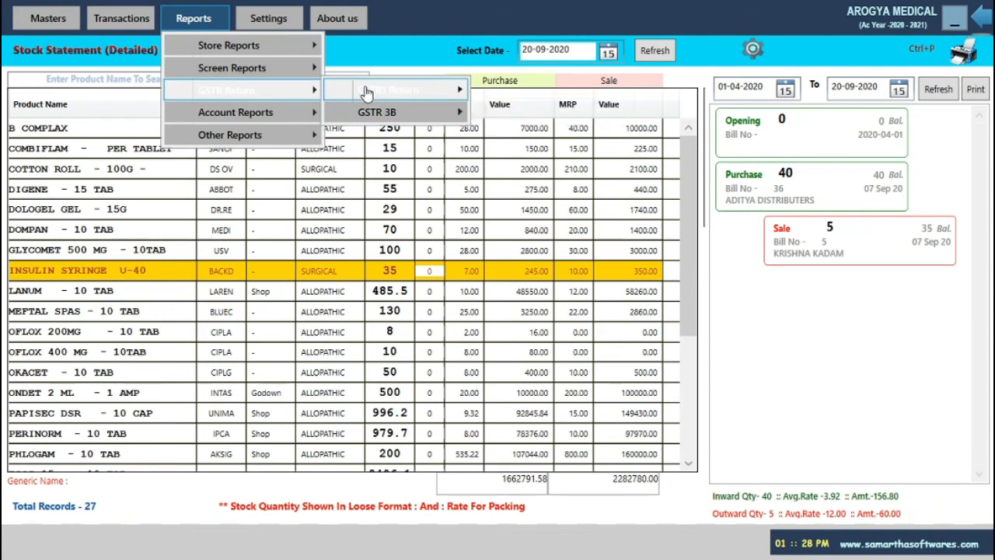
{"action": "mouse_move", "coordinate": [367, 92]}
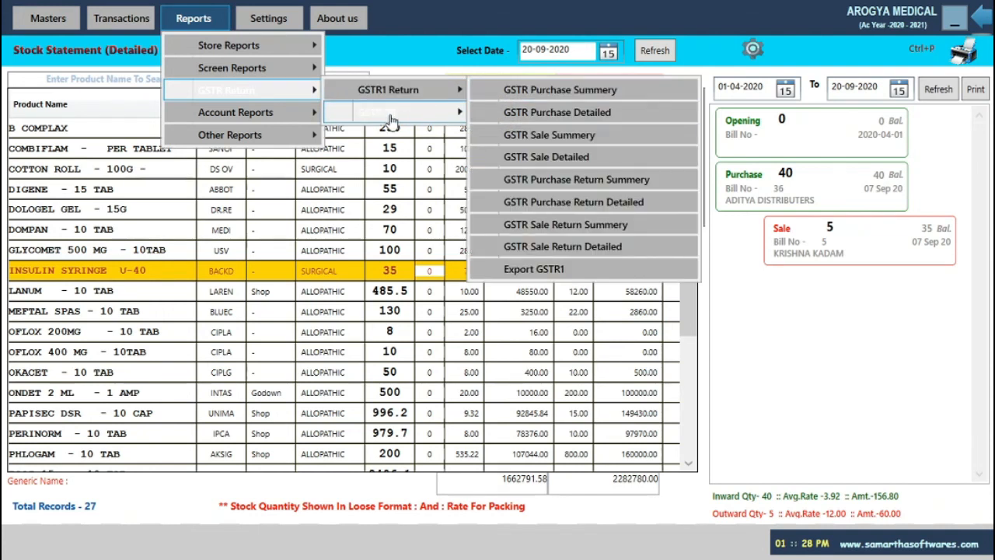
{"action": "mouse_move", "coordinate": [392, 116]}
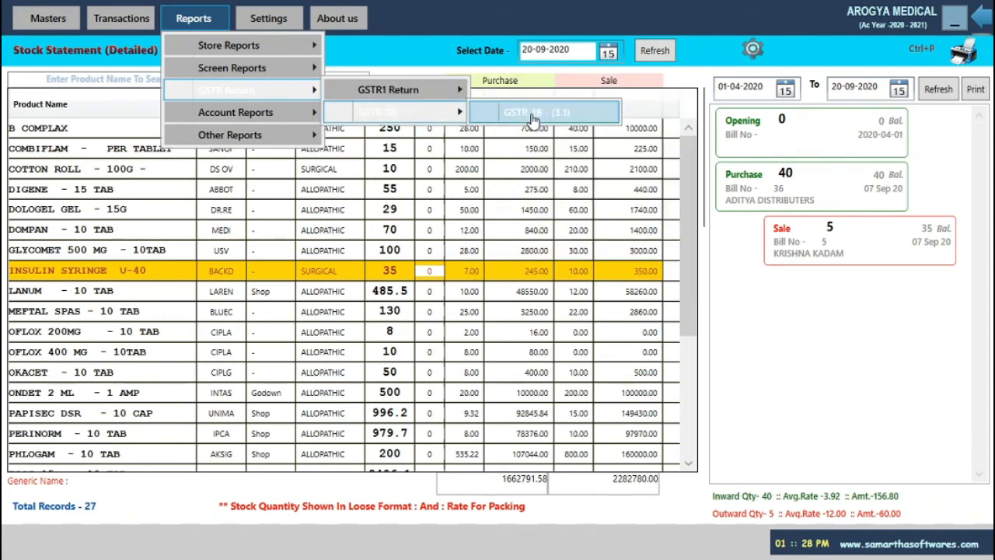
{"action": "mouse_move", "coordinate": [244, 123]}
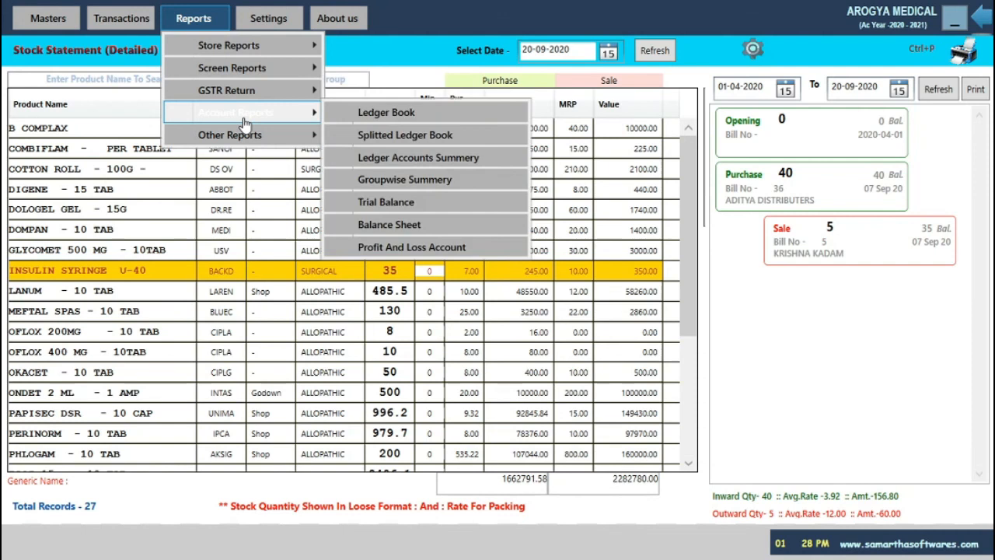
{"action": "left_click", "coordinate": [399, 117]}
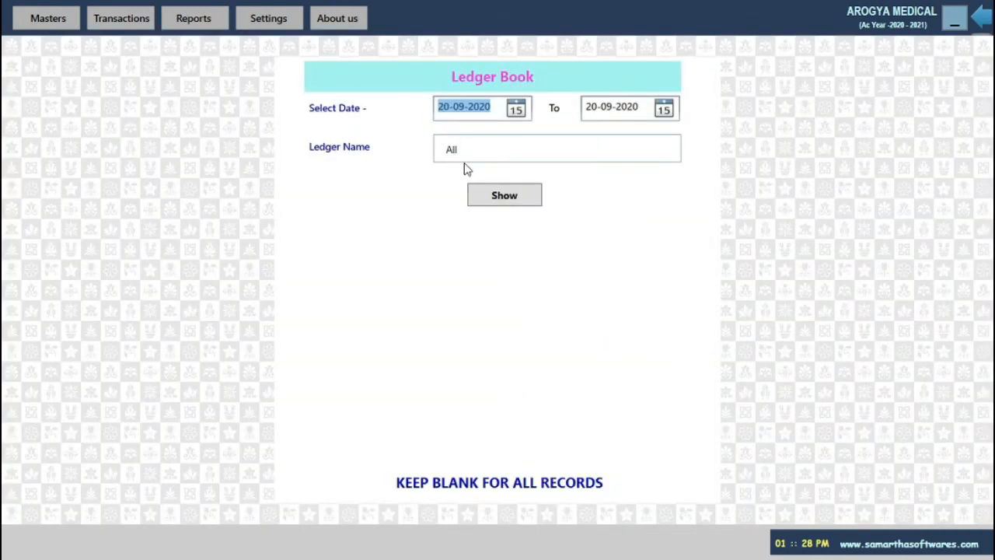
{"action": "type", "text": "1/4/2020"}
{"action": "key", "text": "Return"}
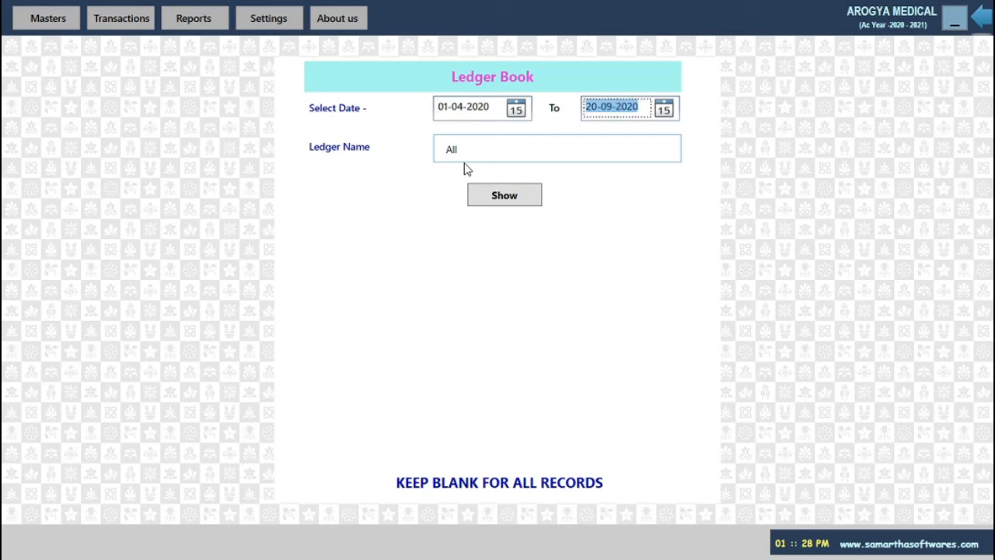
{"action": "key", "text": "Return"}
Preview the ledger for OM SAI INTERNATIONAL, then close the preview
{"action": "type", "text": "ON"}
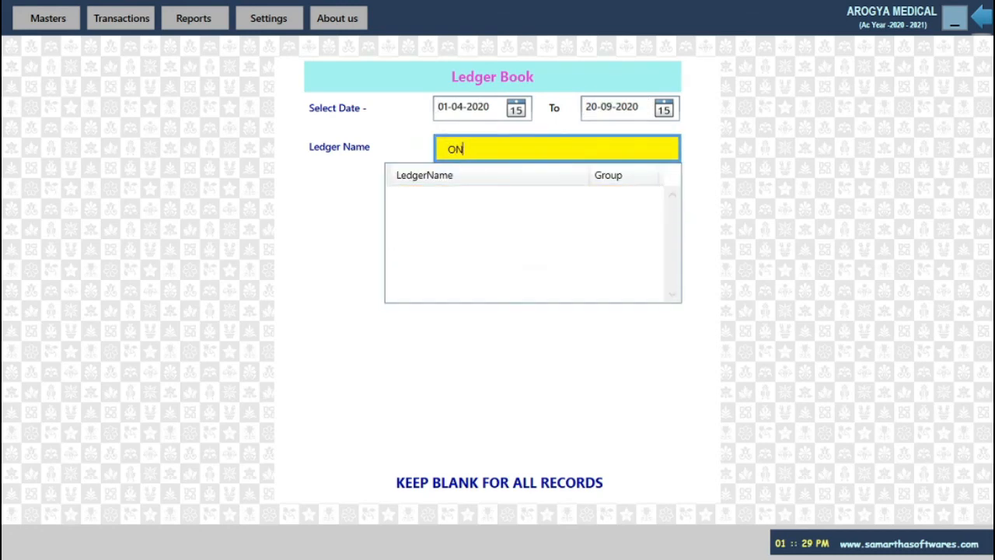
{"action": "key", "text": "BackSpace"}
{"action": "type", "text": "M"}
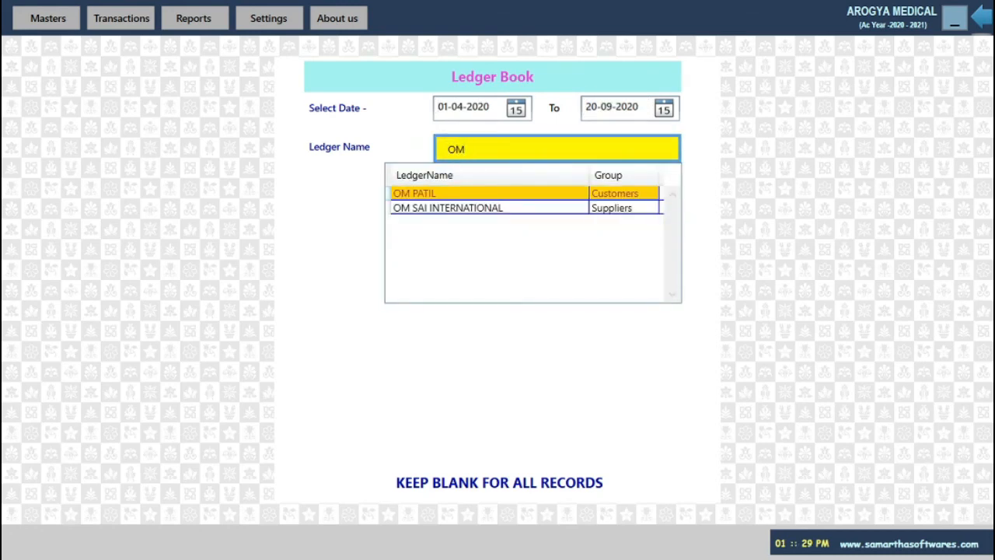
{"action": "key", "text": "Down"}
{"action": "key", "text": "Return"}
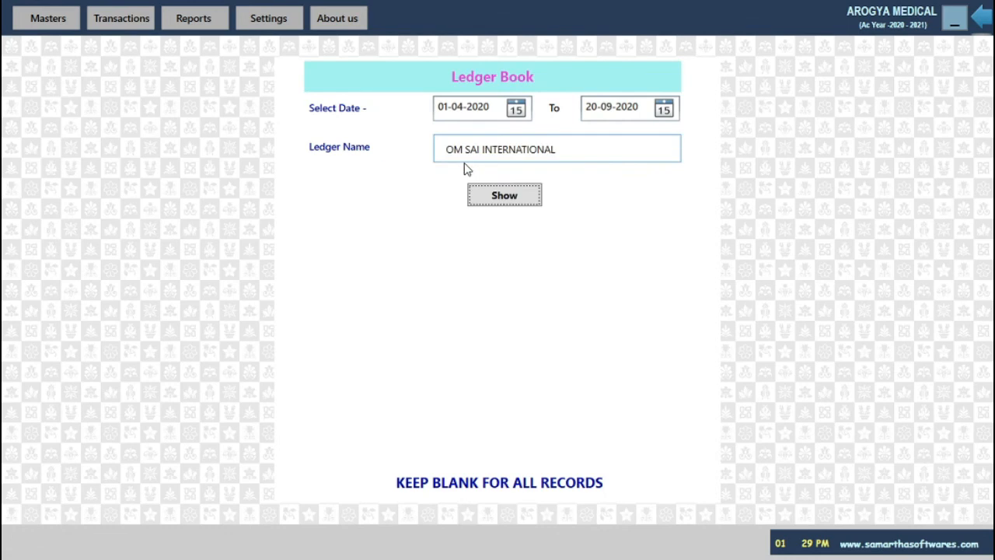
{"action": "key", "text": "Return"}
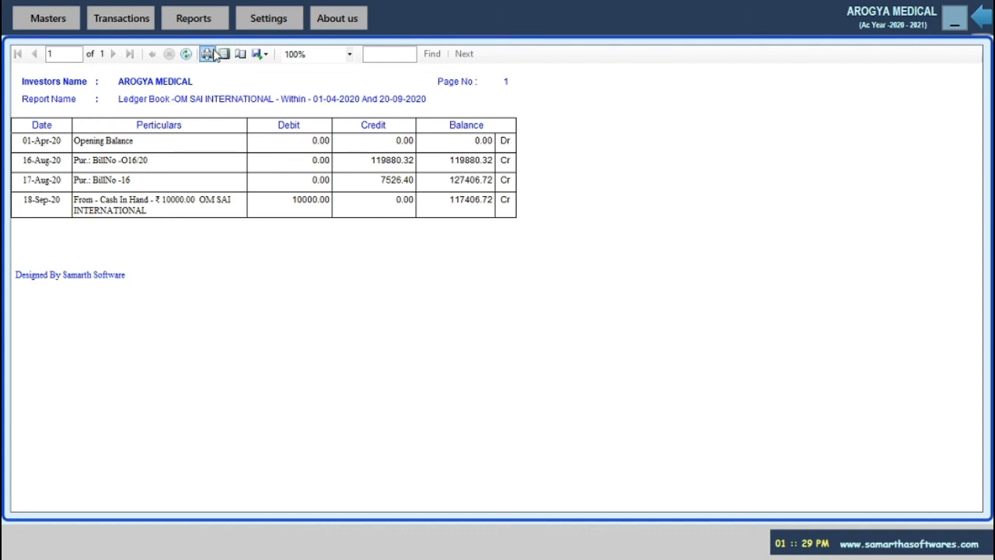
{"action": "key", "text": "Escape"}
{"action": "key", "text": "Escape"}
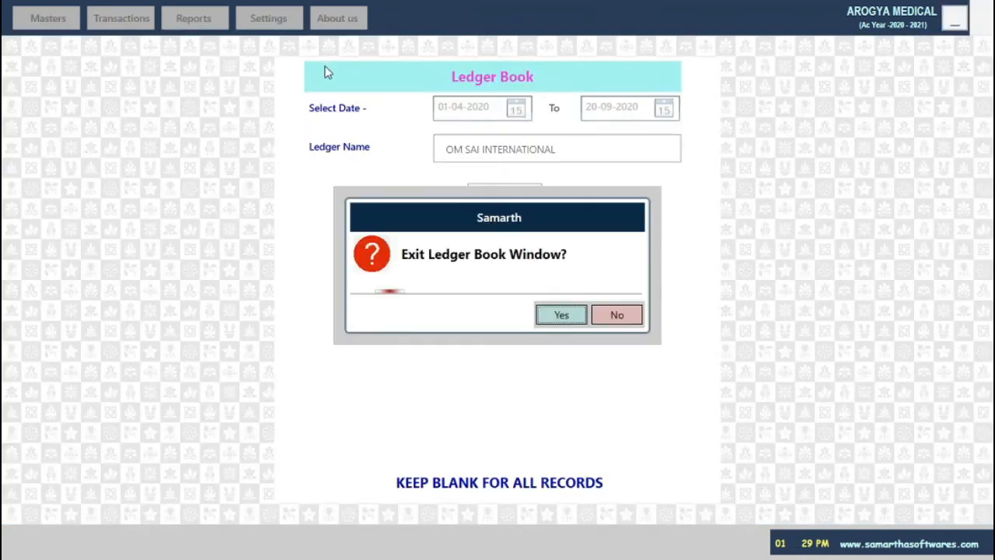
Exit the Ledger Book window and log out, confirming both prompts with Yes
{"action": "left_click", "coordinate": [580, 313]}
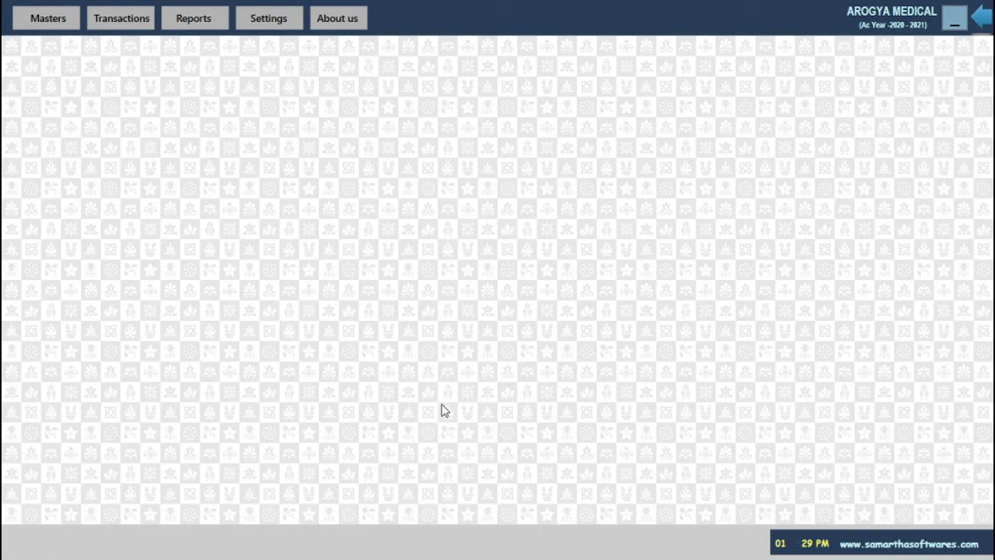
{"action": "key", "text": "Escape"}
{"action": "left_click", "coordinate": [564, 313]}
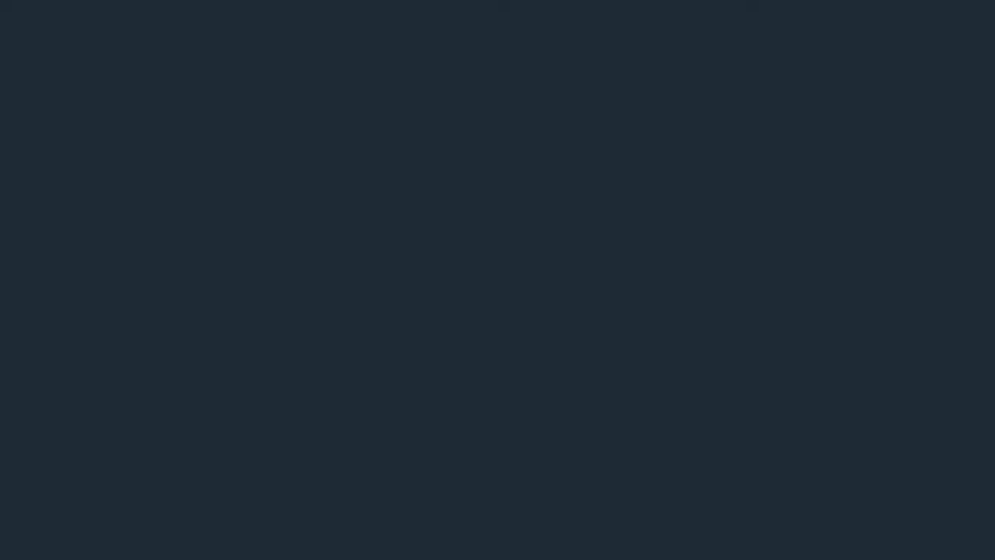